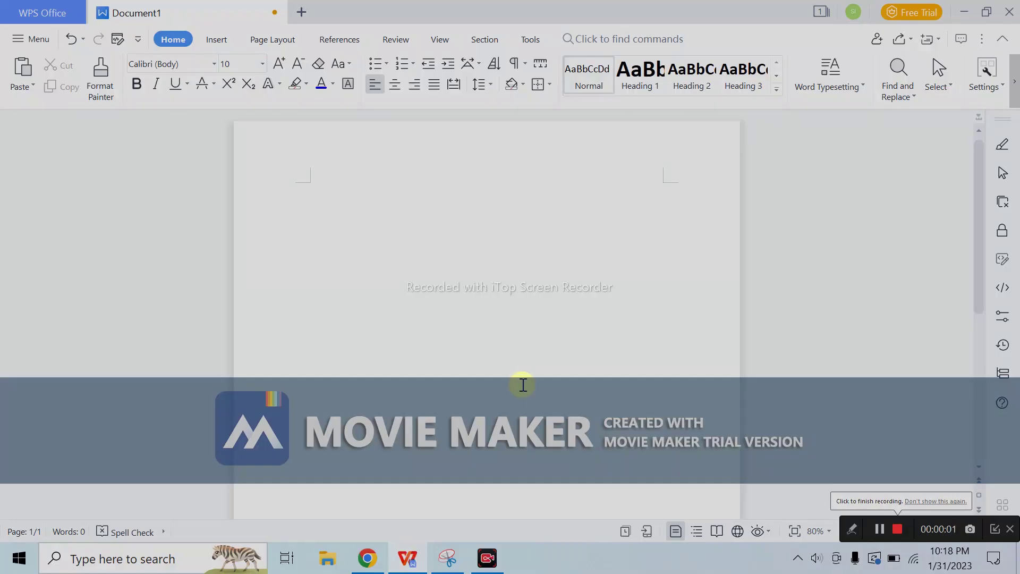
Step: Paste the Marketing Proposal cover image and enlarge it
key("ctrl+v")
left_click_drag(464, 385, 569, 519)
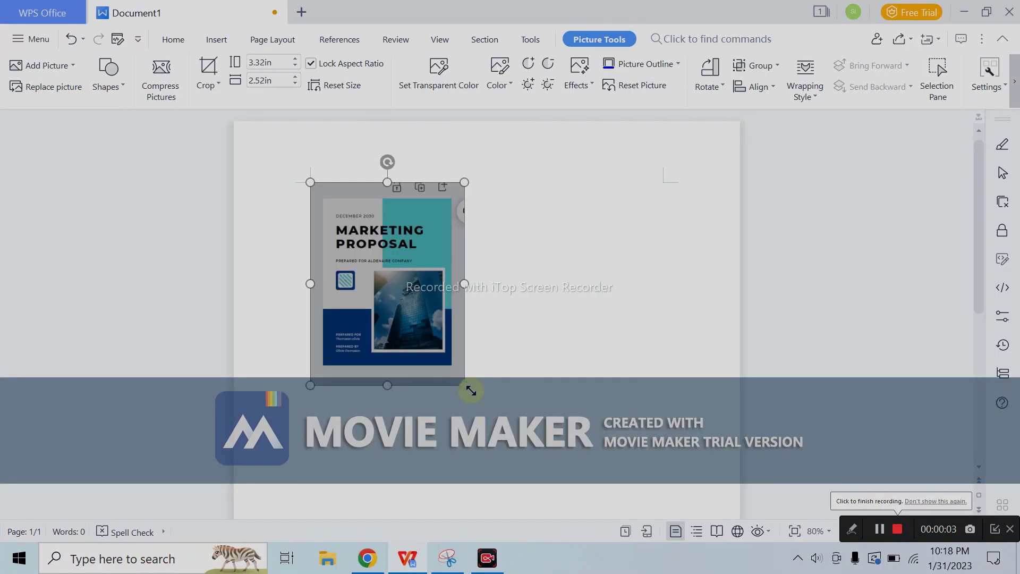
mouse_move(569, 305)
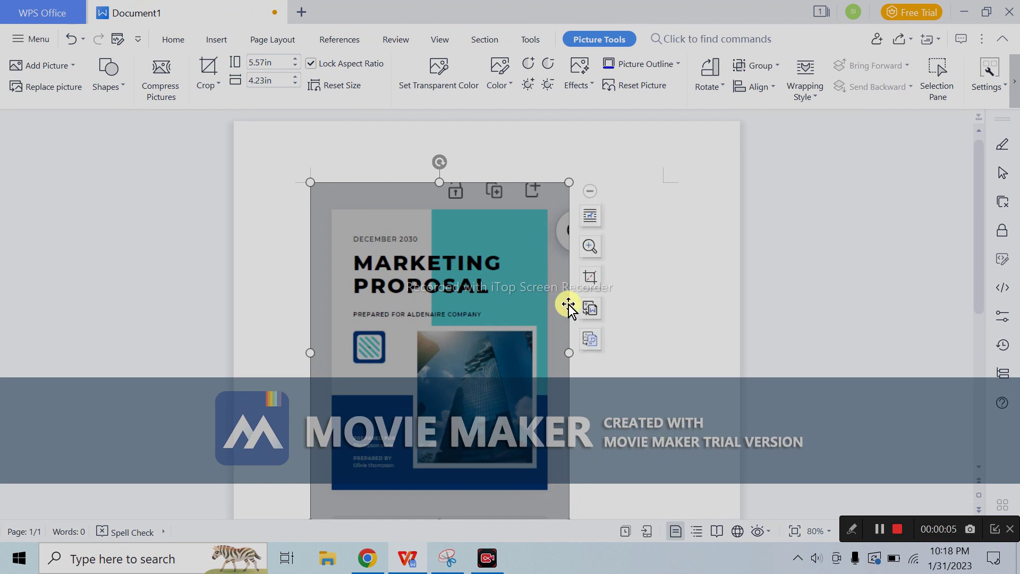
scroll(585, 409, "down", 3)
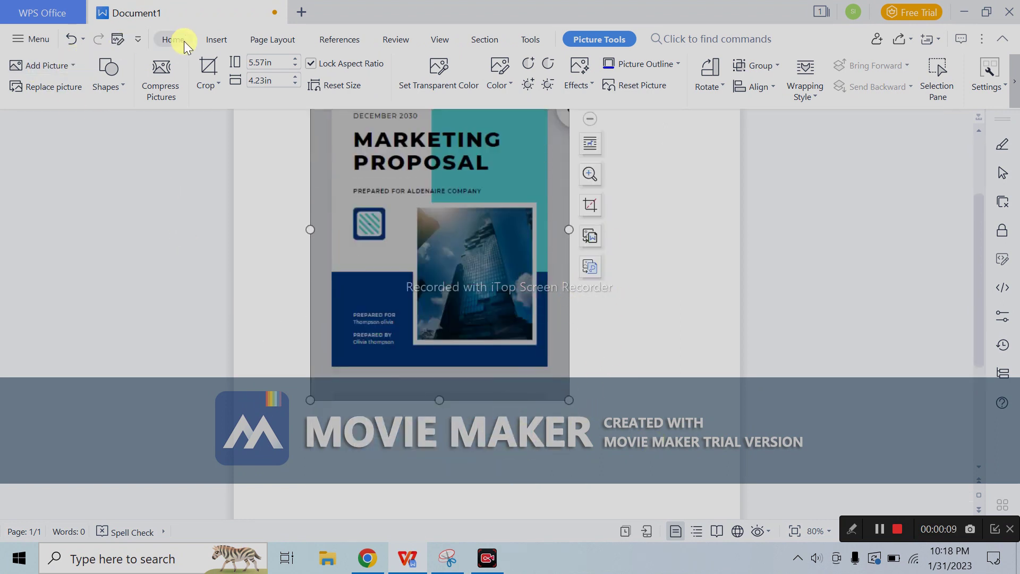
Step: Insert a page break to start a second page
left_click(225, 40)
left_click(29, 90)
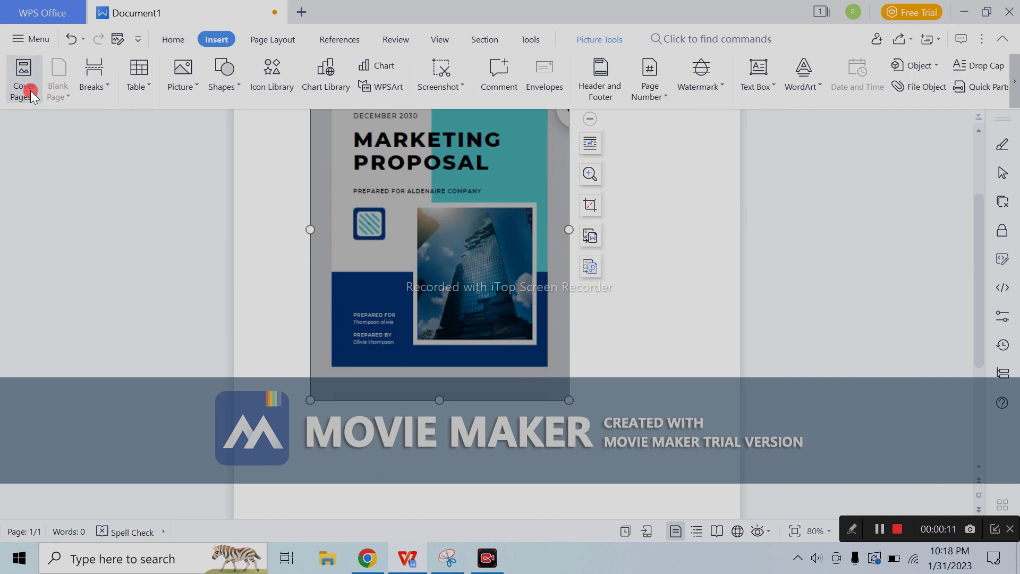
left_click(98, 71)
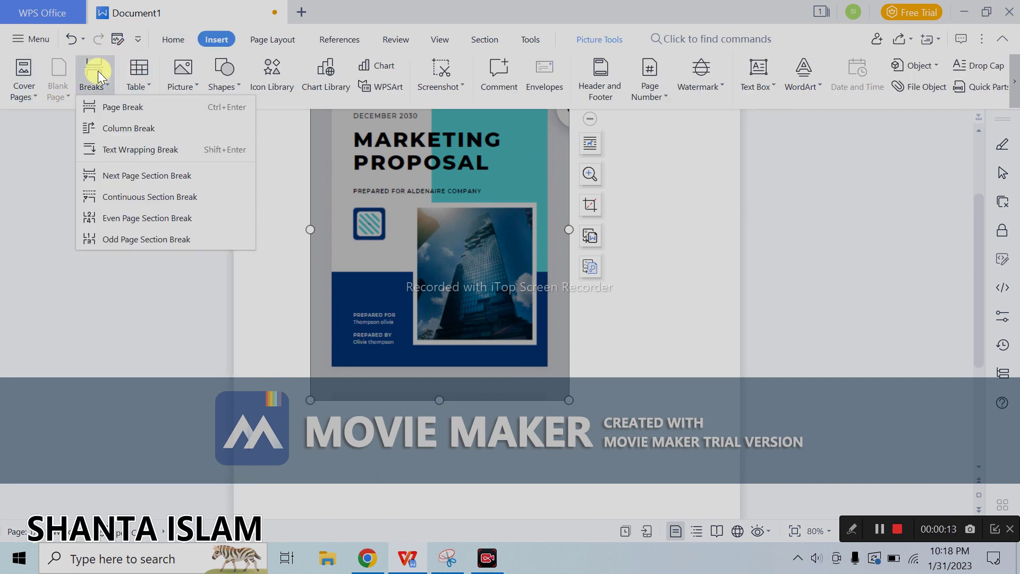
left_click(174, 108)
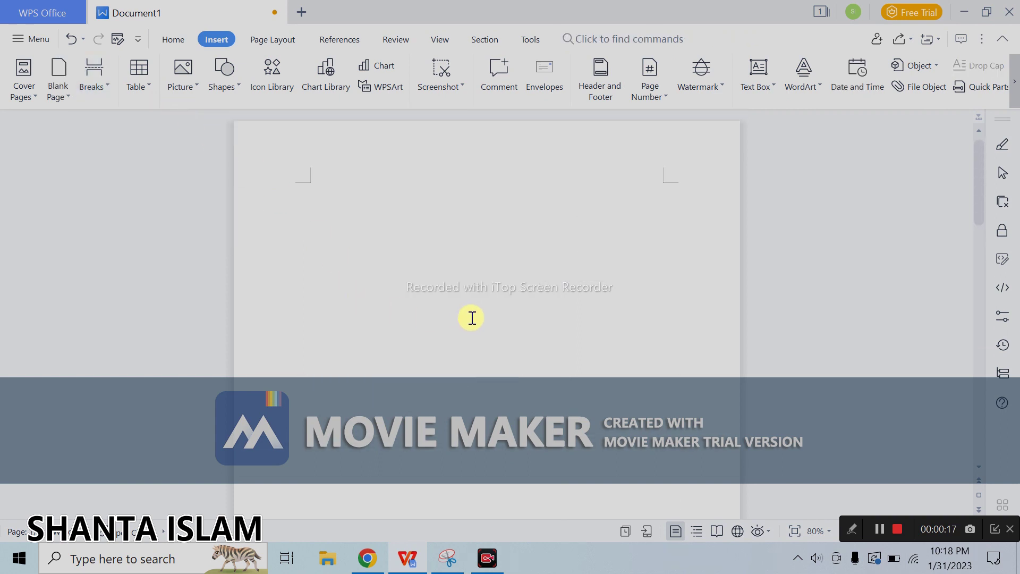
Step: Paste the reference picture onto page 2 and enlarge it to fill much of the page
scroll(478, 313, "down", 4)
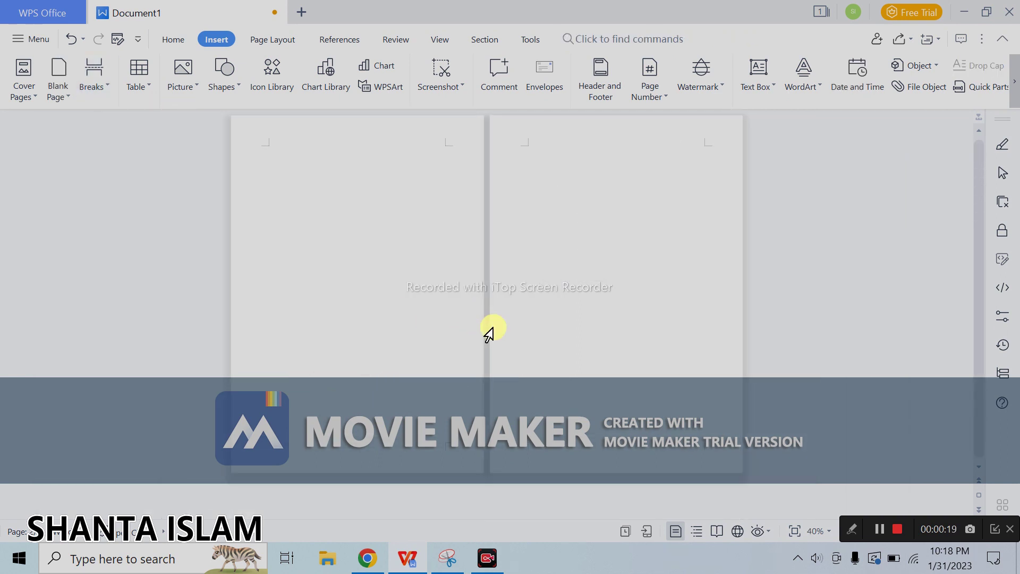
key("ctrl+v")
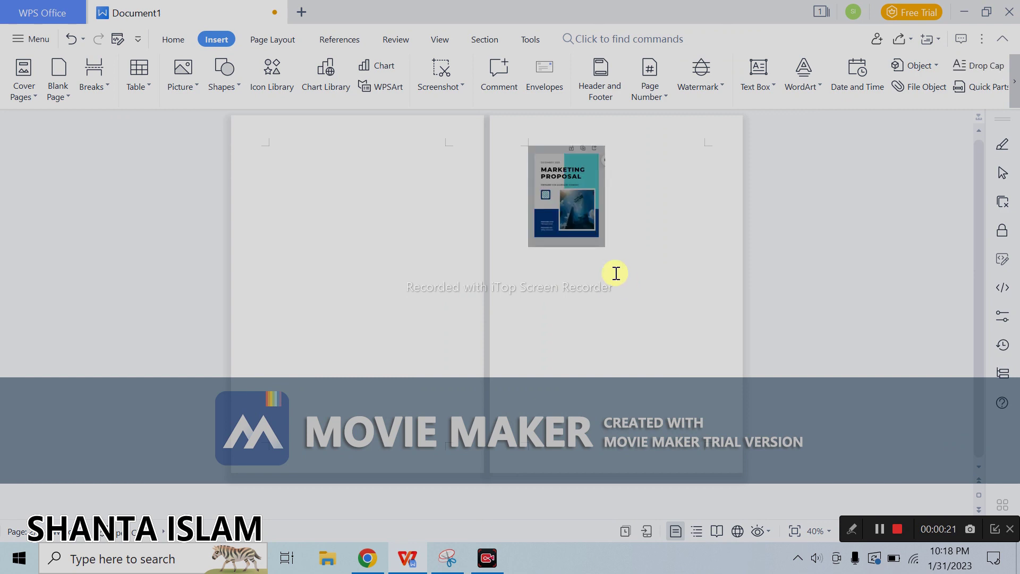
left_click(610, 235)
left_click_drag(606, 246, 685, 382)
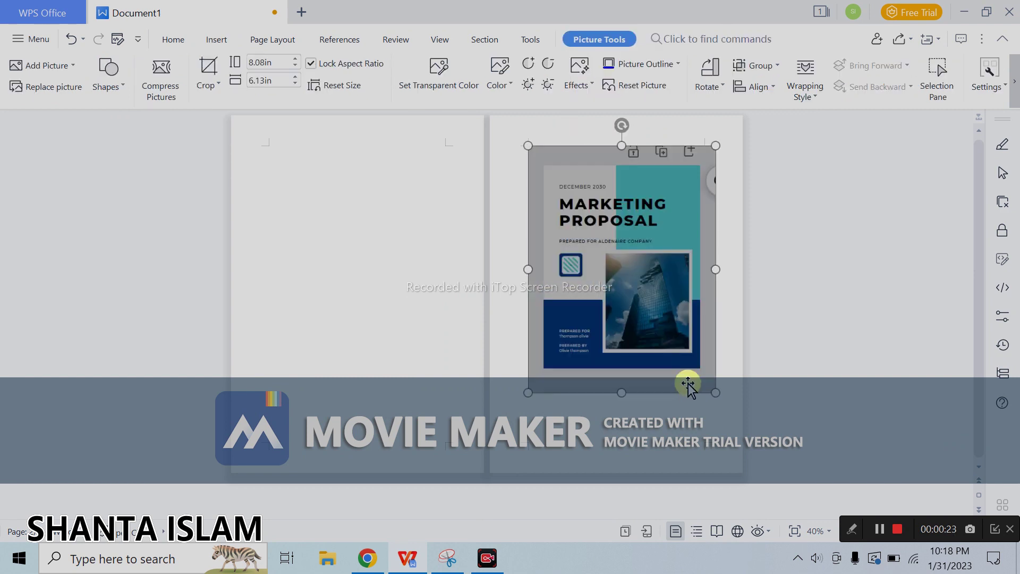
left_click(646, 450)
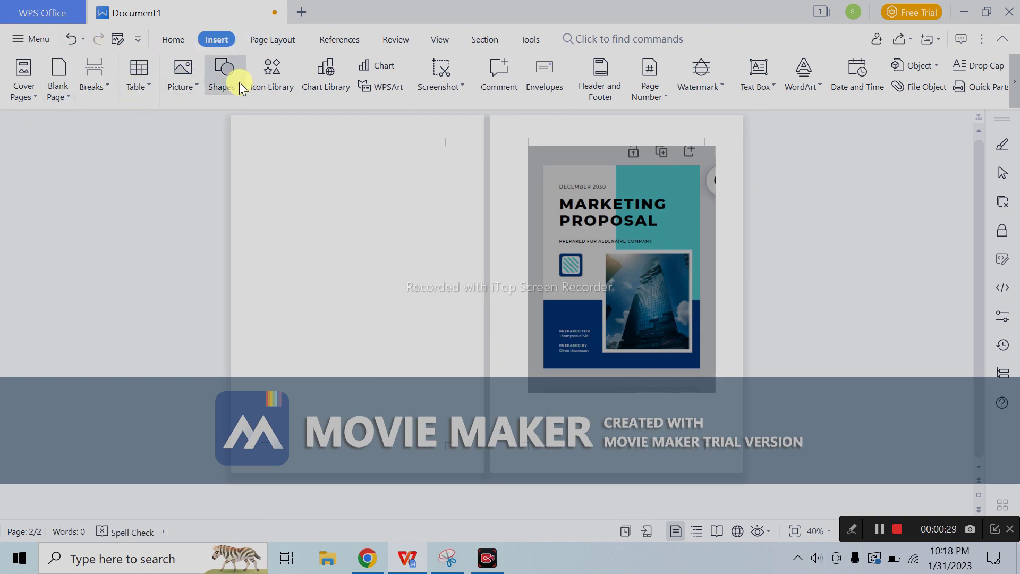
left_click(275, 46)
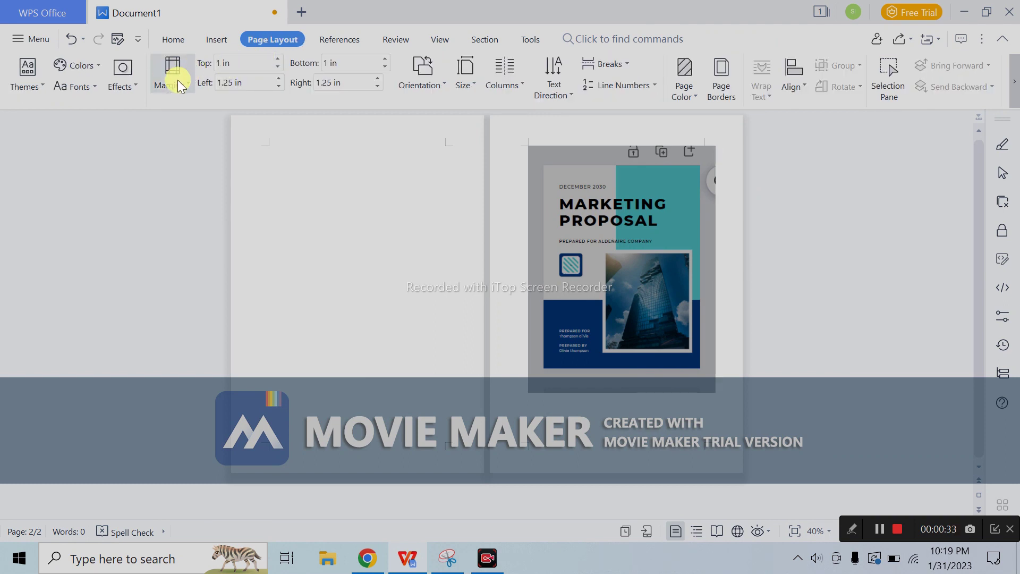
Step: Set the paper size to A4 and all four margins to 0 in
left_click(460, 82)
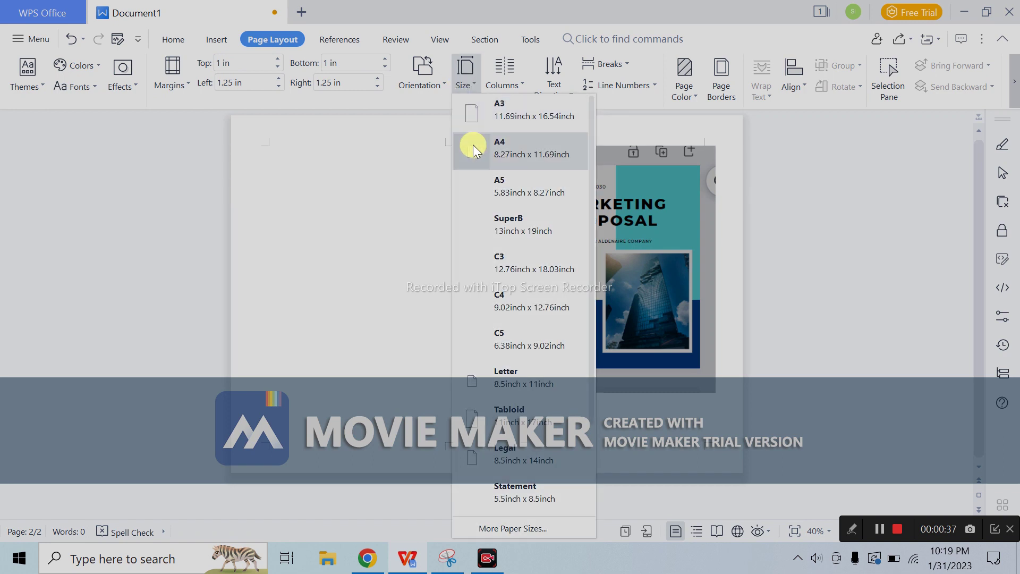
left_click(508, 154)
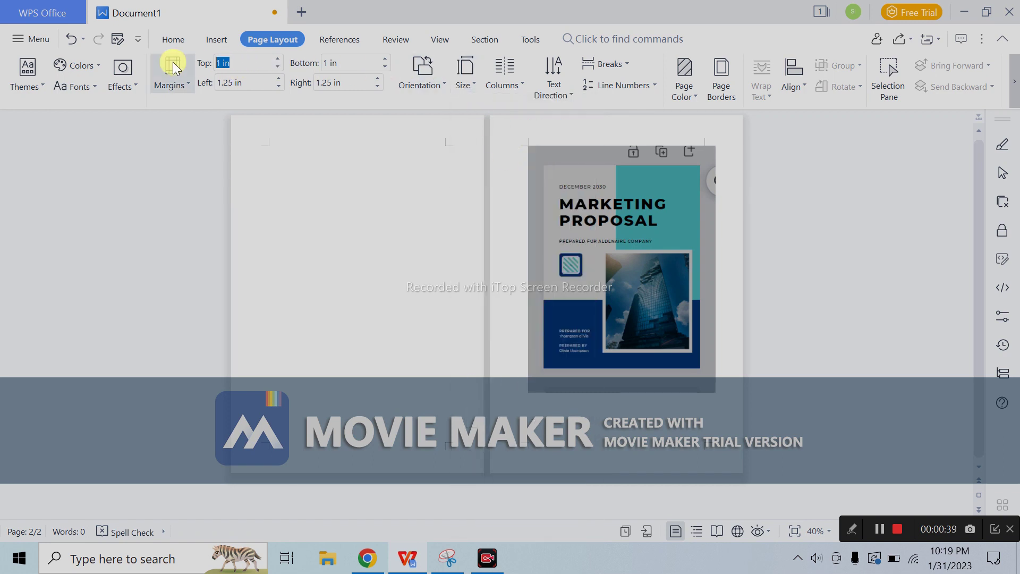
type("0")
double_click(323, 84)
type("0")
double_click(371, 62)
type("0")
double_click(244, 81)
type("0")
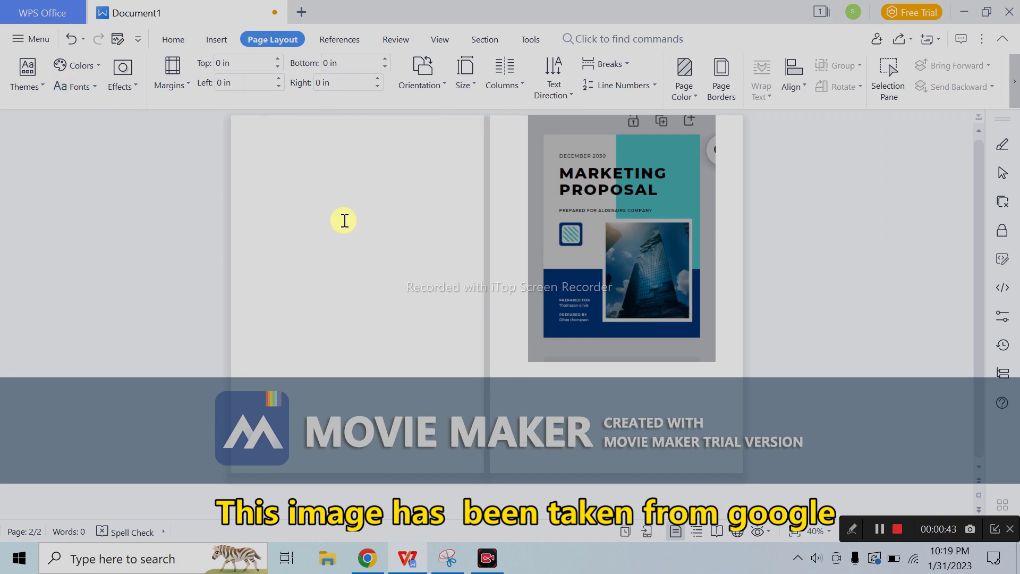
Step: Brighten the reference picture slightly
left_click(611, 242)
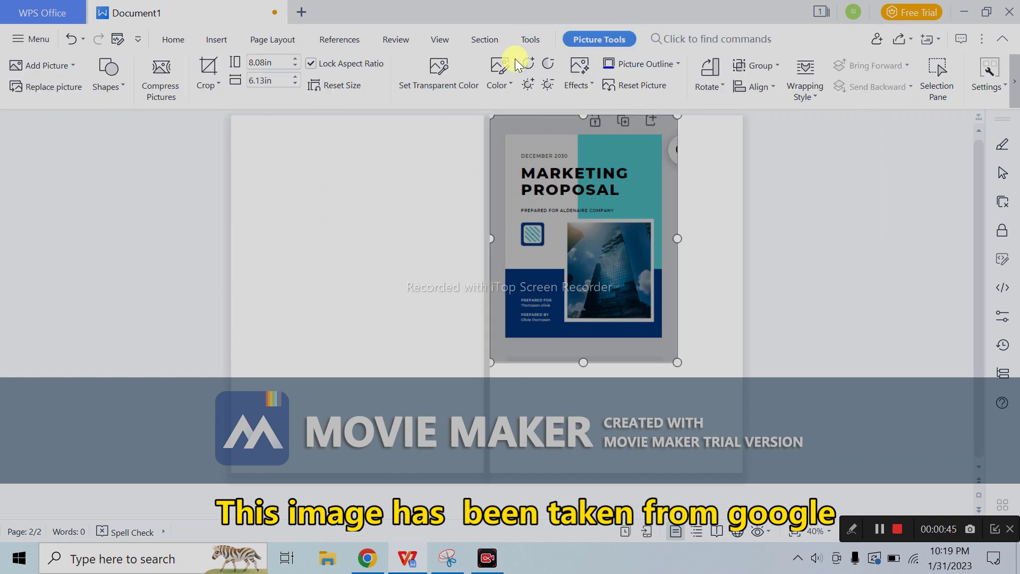
left_click(529, 86)
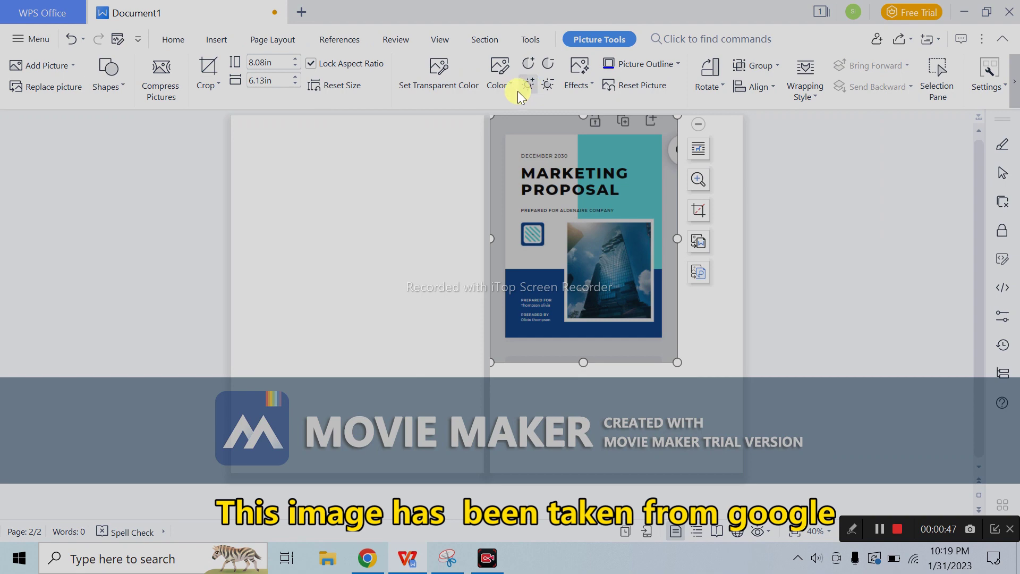
left_click(211, 33)
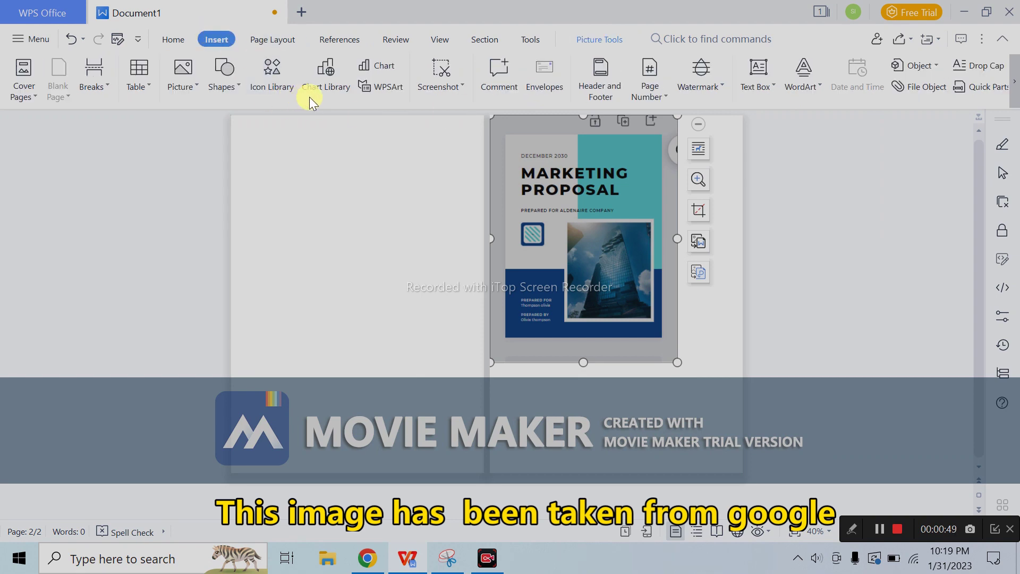
left_click(230, 87)
Step: Draw a tall rectangle running the full height of the first page
left_click(259, 97)
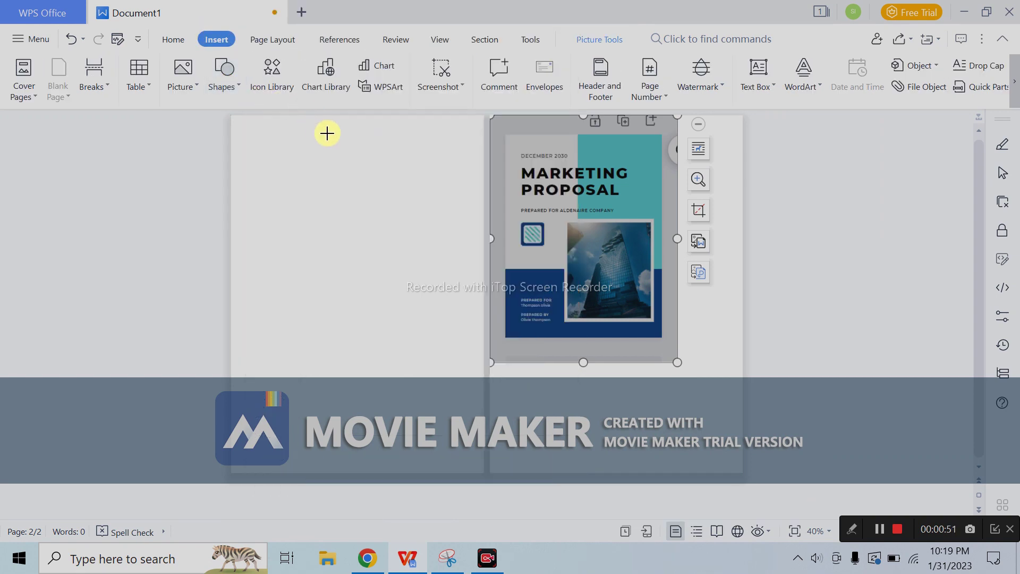
left_click_drag(367, 120, 397, 248)
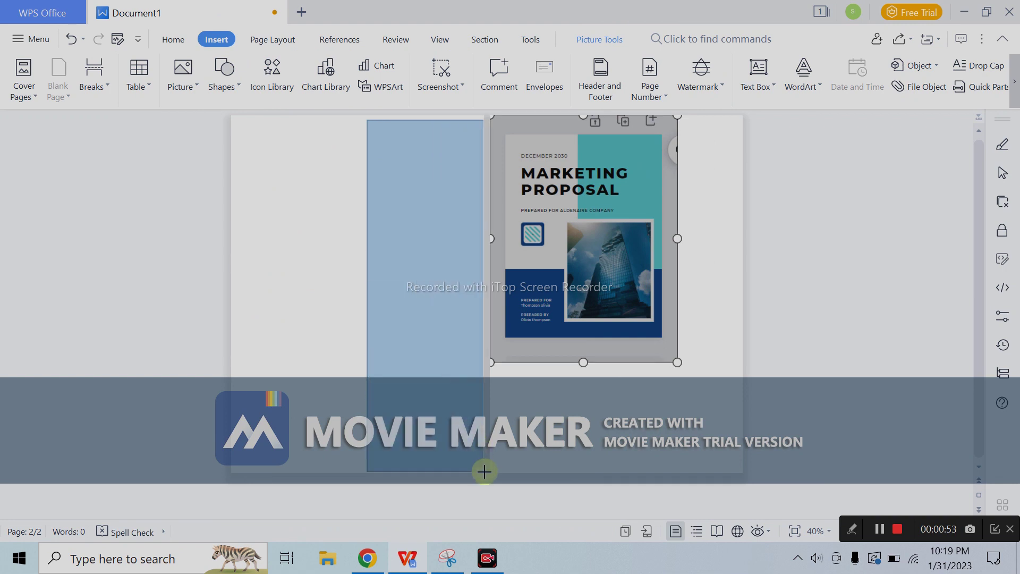
left_click_drag(407, 294, 484, 472)
left_click_drag(427, 120, 427, 116)
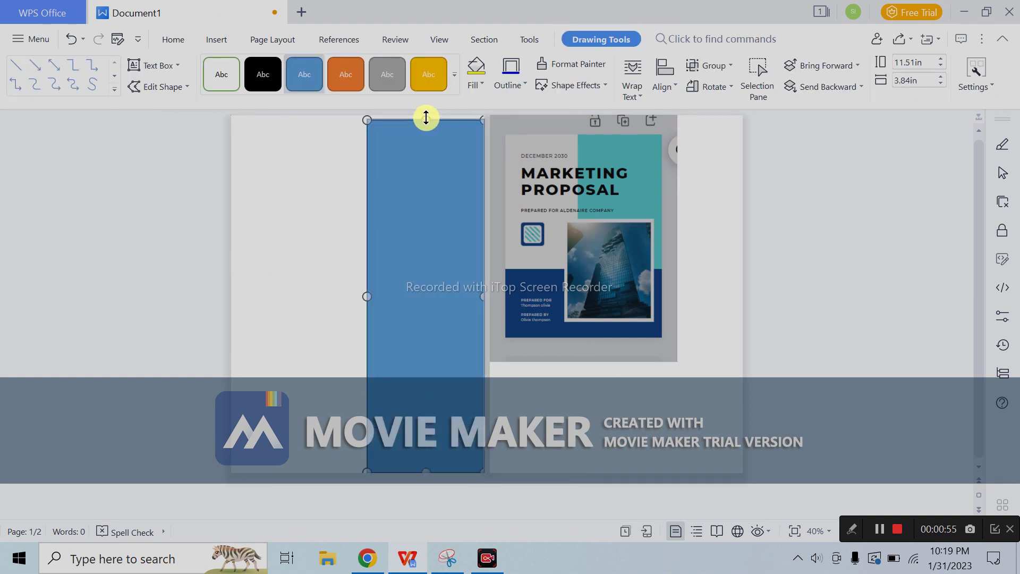
left_click_drag(367, 294, 359, 294)
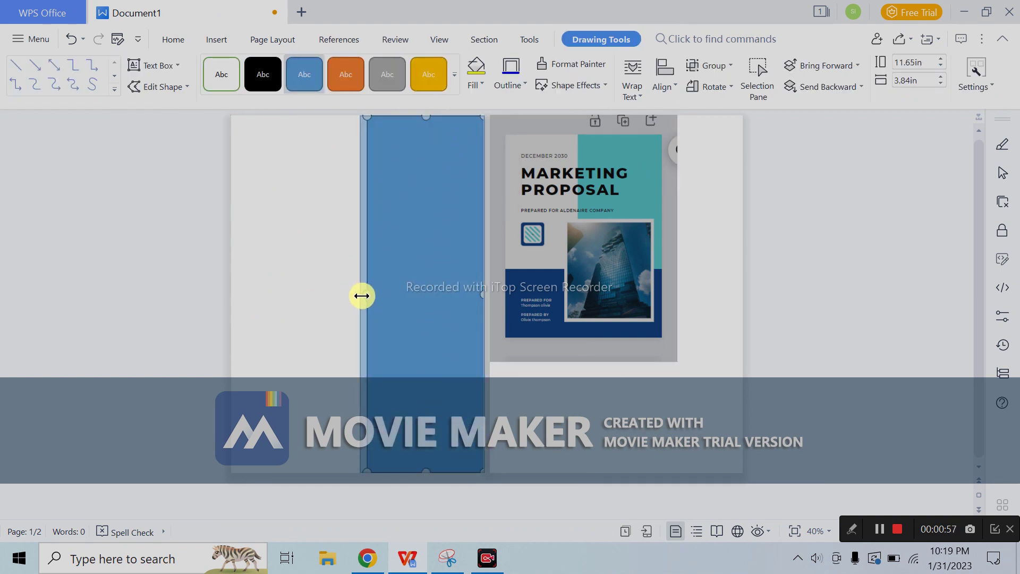
Step: Fill the rectangle with teal sampled from the reference picture using the Eyedropper
left_click(1003, 316)
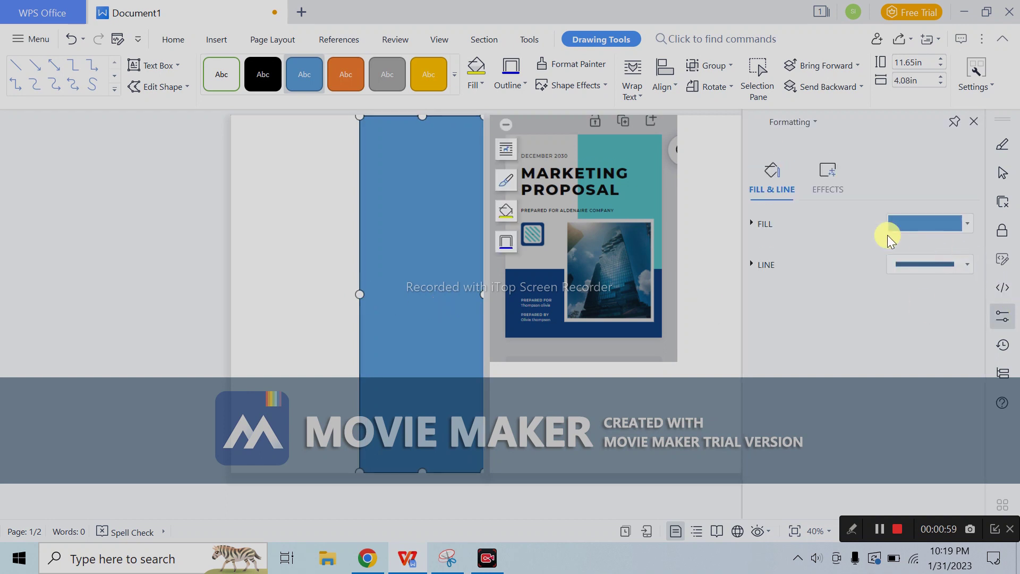
left_click(923, 231)
left_click(434, 239)
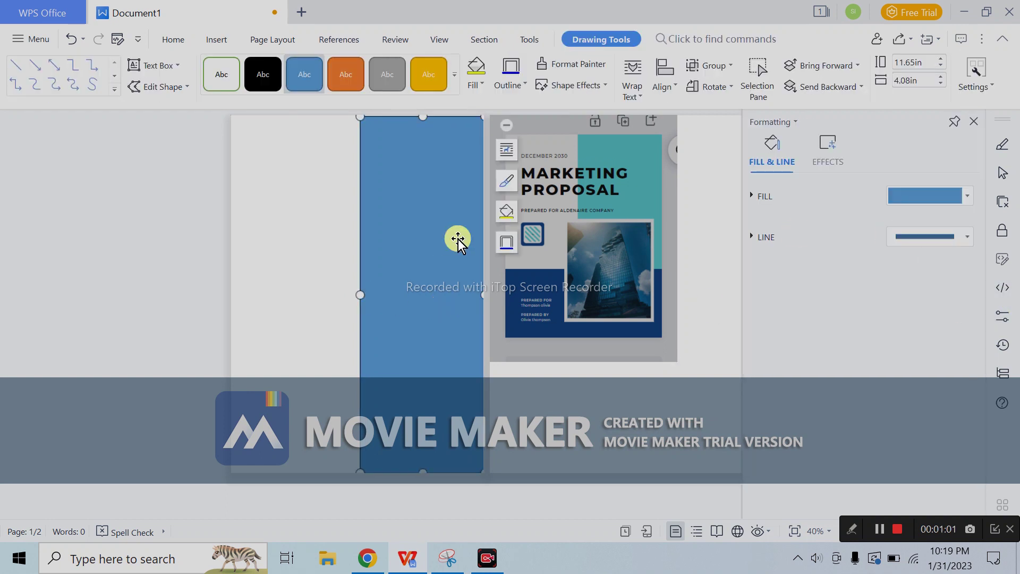
left_click(903, 197)
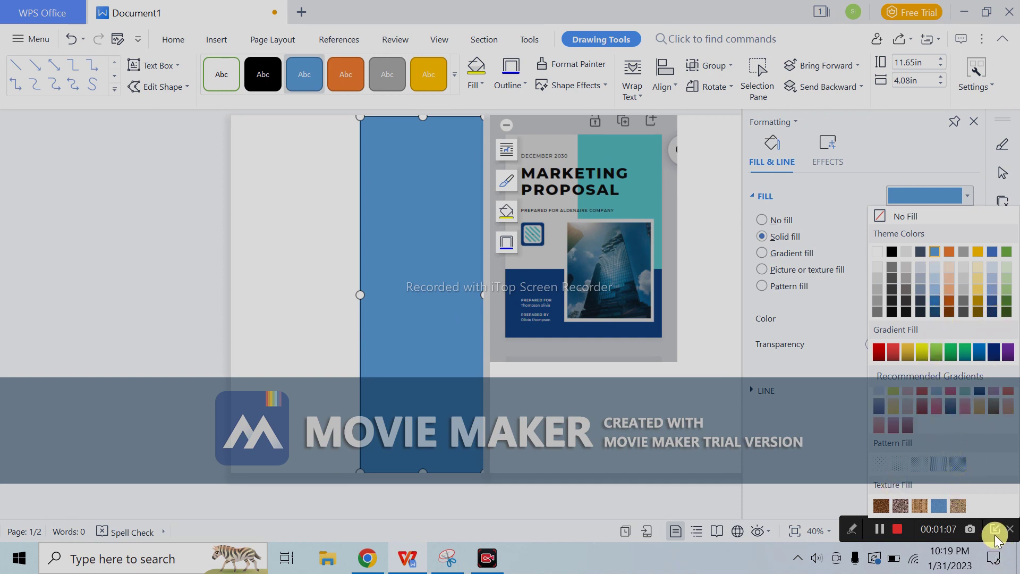
left_click(995, 539)
left_click(927, 198)
left_click(927, 196)
left_click(938, 318)
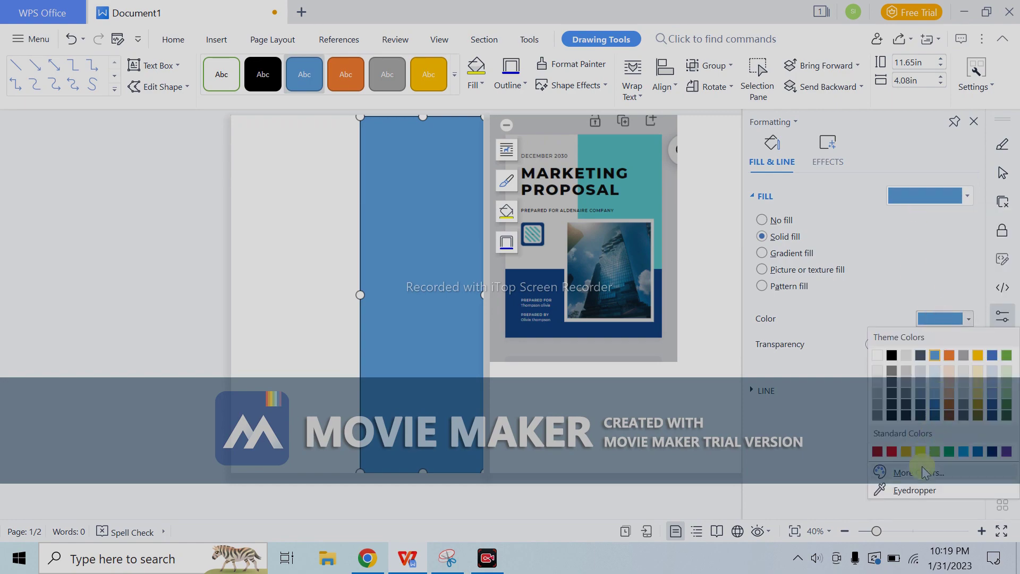
left_click(914, 490)
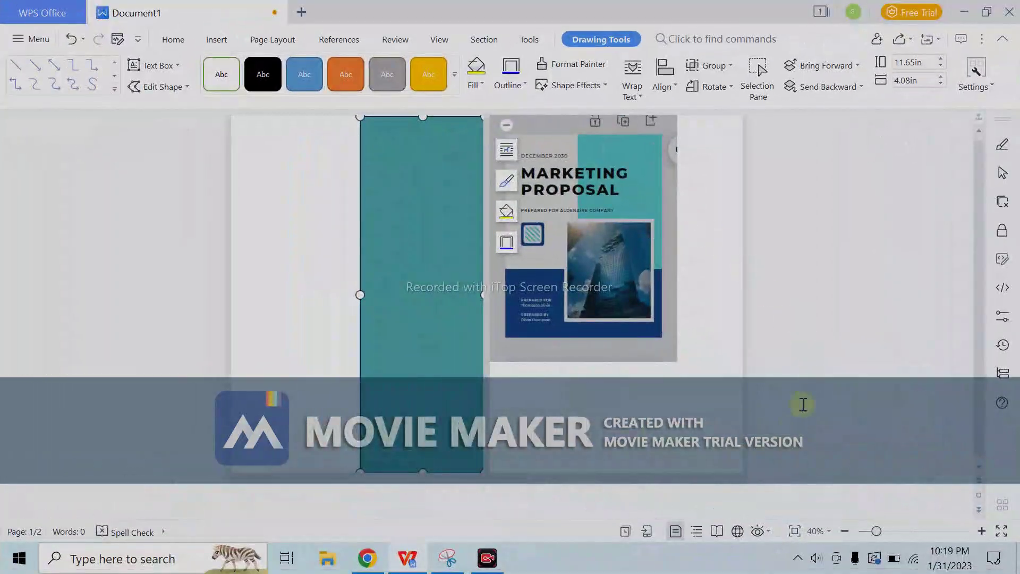
Step: Lighten the rectangle's fill to RGB 104, 187, 188 in More Colors
double_click(454, 343)
left_click(962, 320)
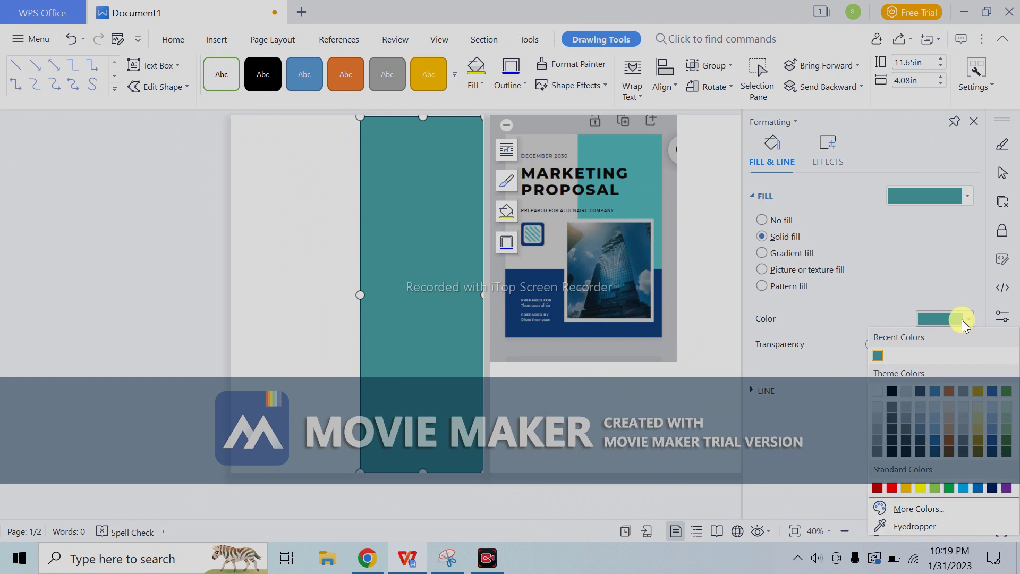
left_click(910, 506)
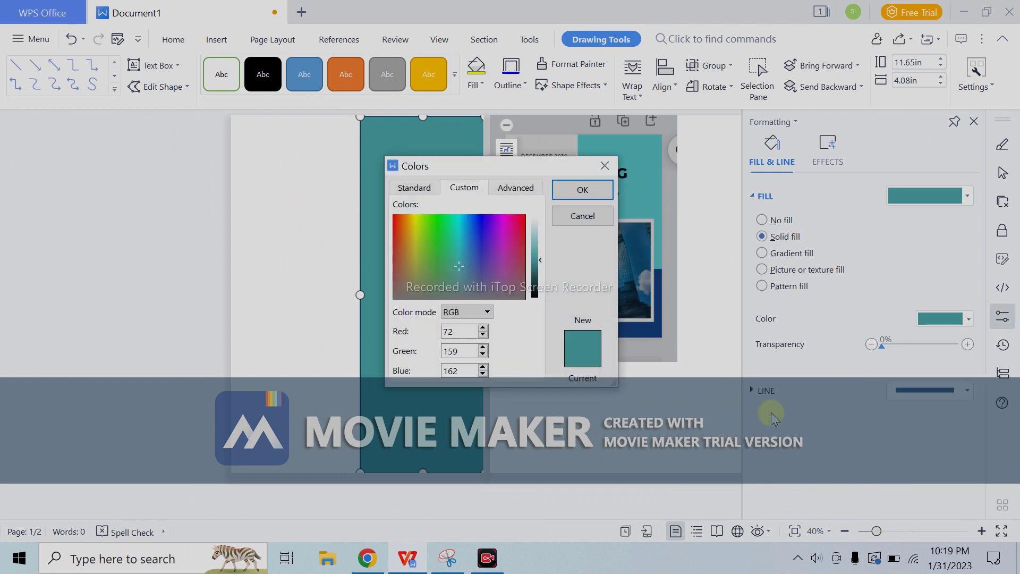
left_click_drag(544, 262, 540, 254)
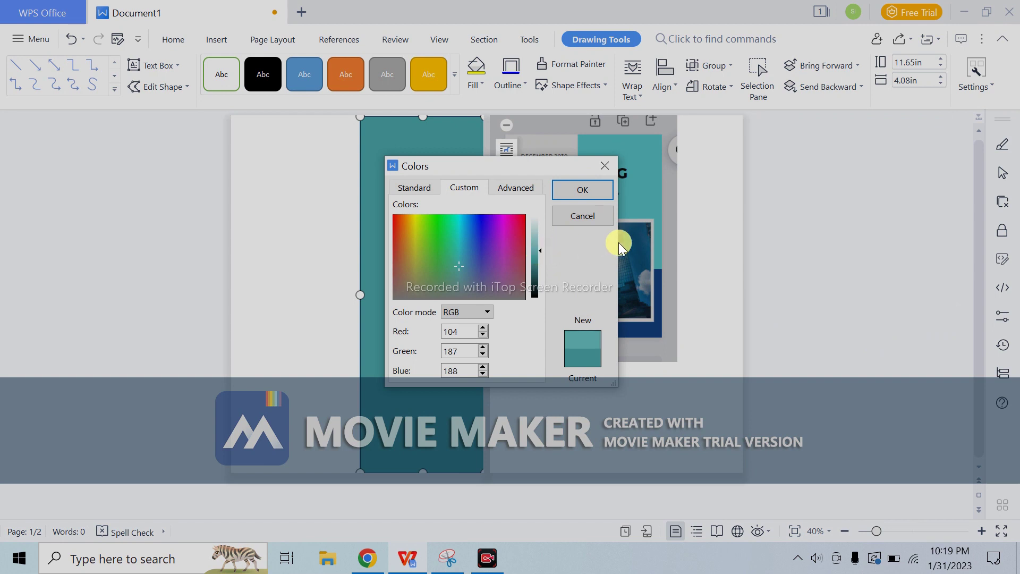
left_click(601, 189)
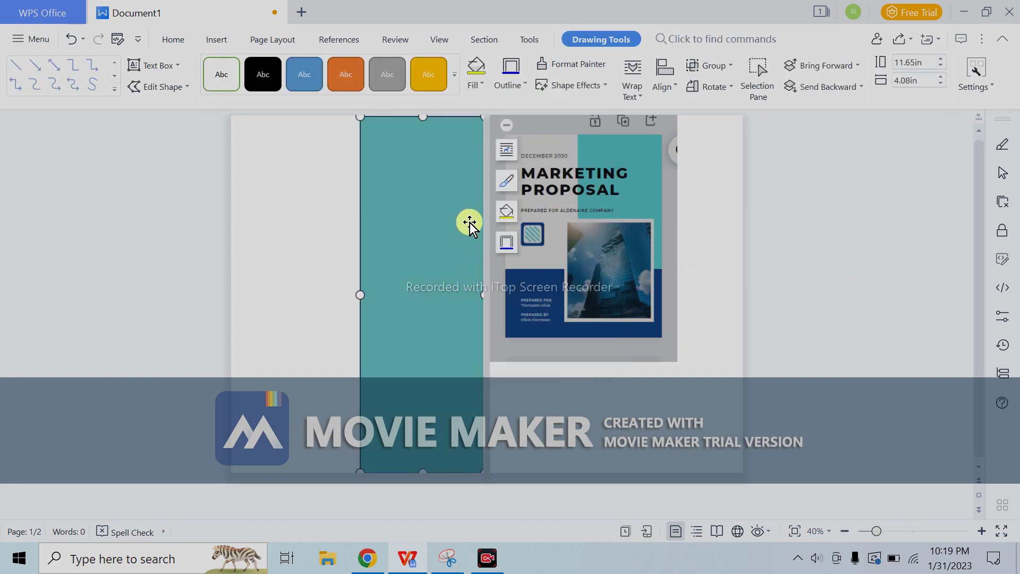
Step: Remove the teal rectangle's outline
left_click(519, 85)
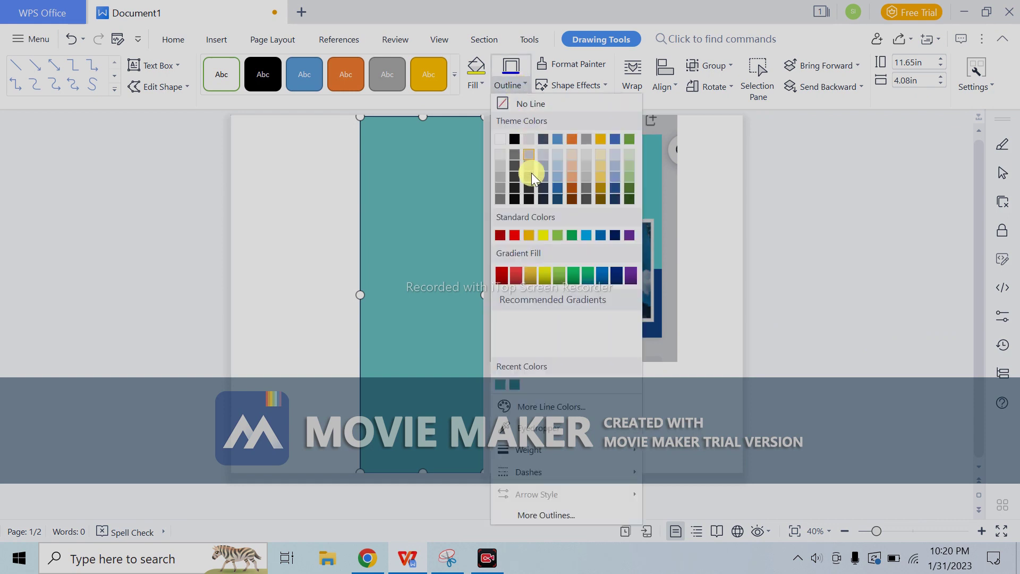
left_click(544, 104)
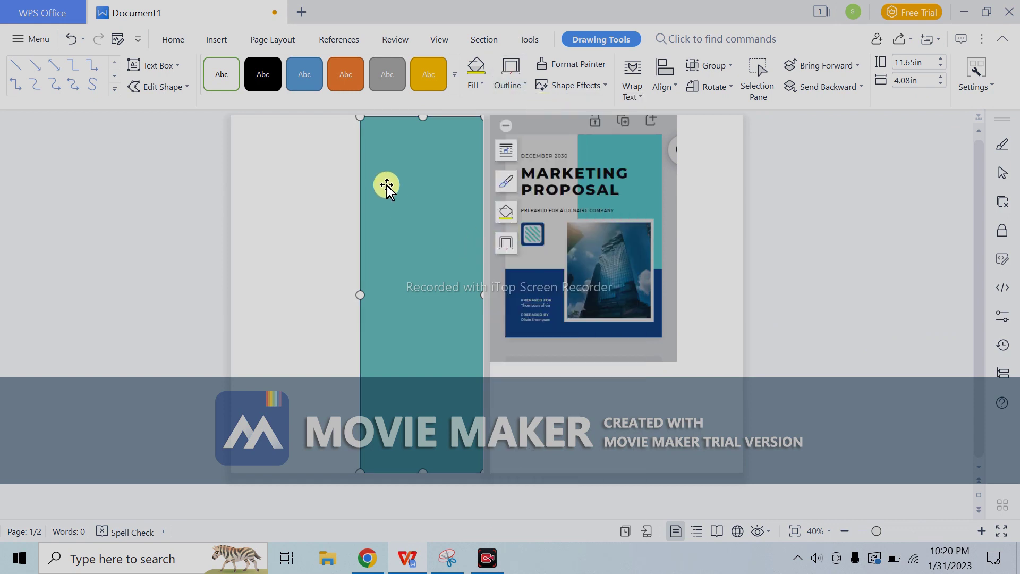
left_click(821, 307)
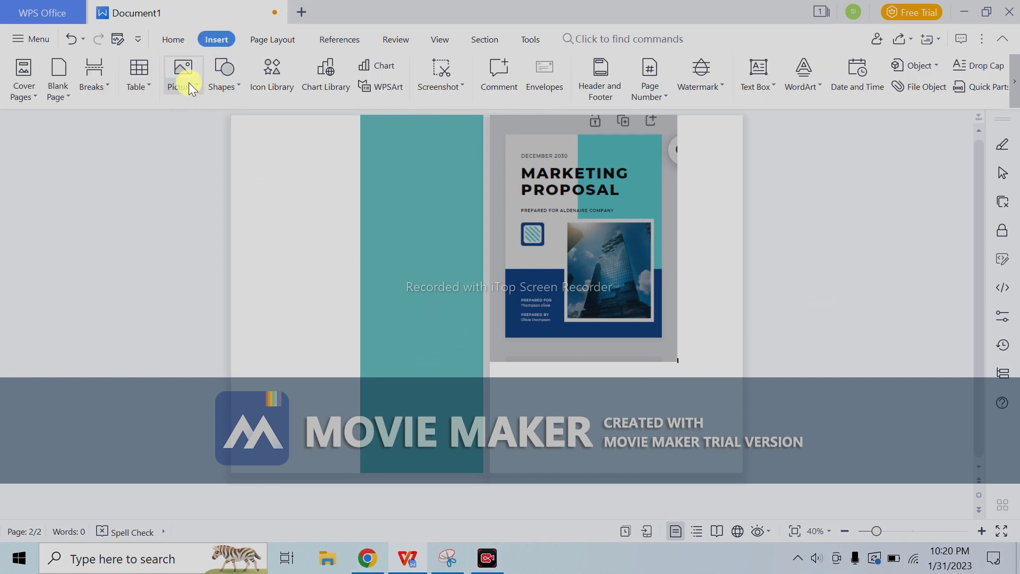
Step: Draw a rectangle over the lower part of the teal block on page 1
left_click(232, 82)
left_click(253, 97)
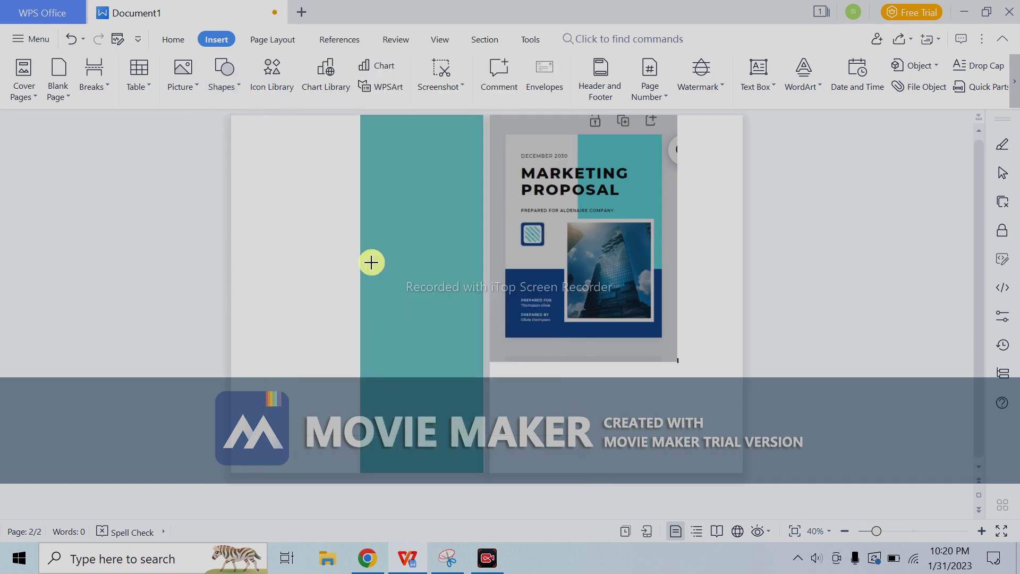
scroll(426, 360, "up", 3)
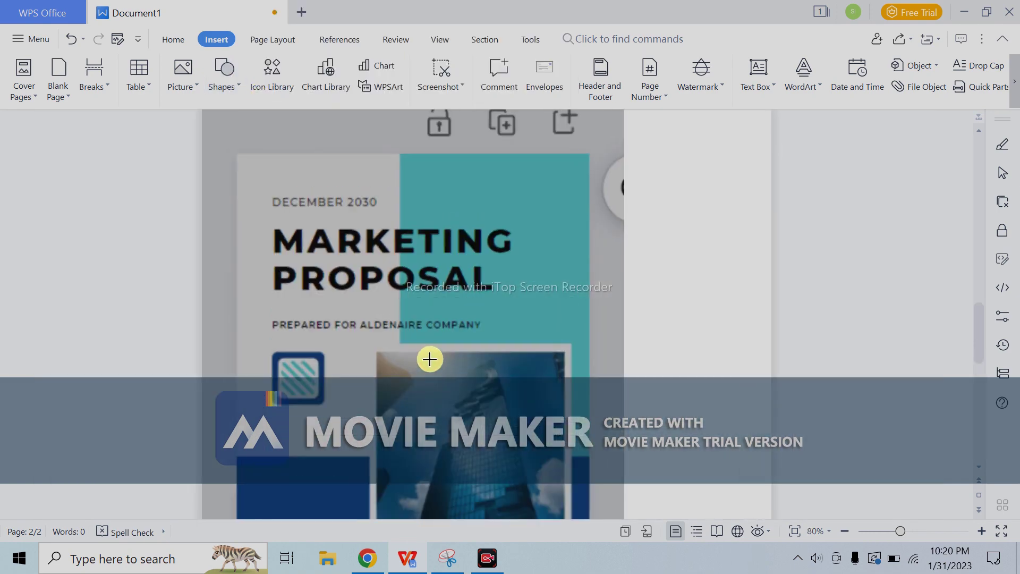
scroll(428, 360, "up", 2)
scroll(476, 325, "up", 2)
scroll(540, 335, "up", 5)
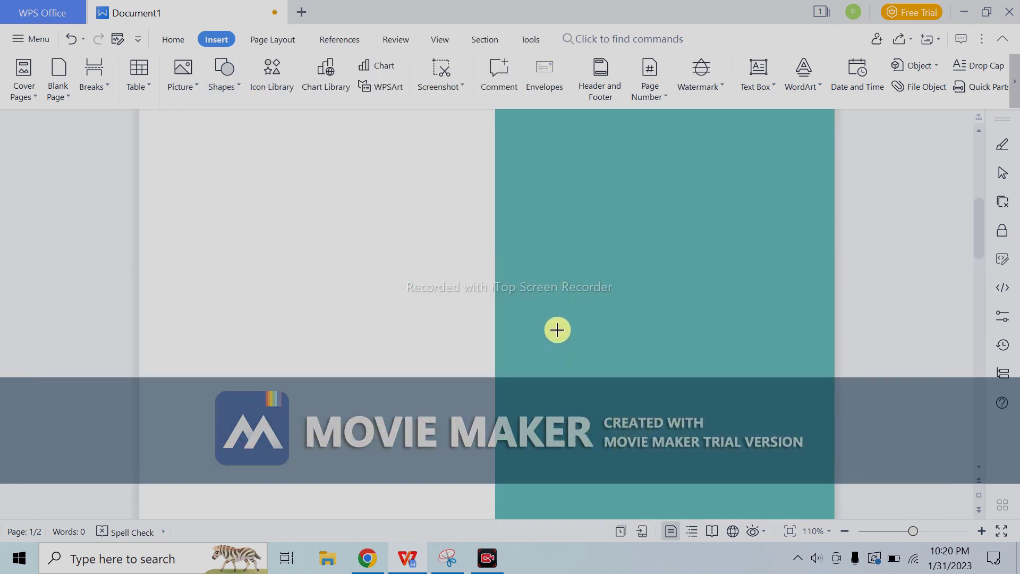
scroll(558, 330, "down", 3)
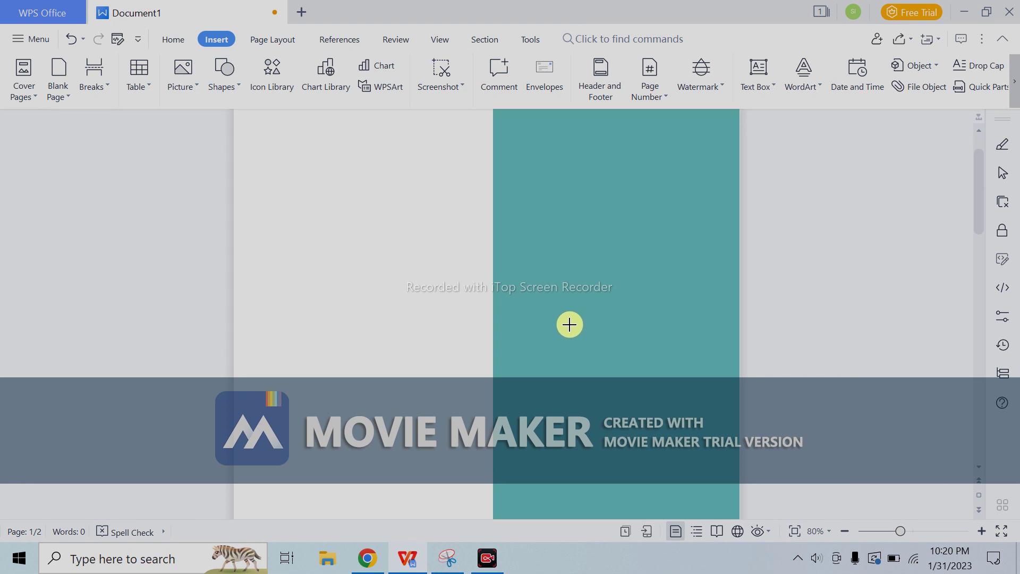
scroll(570, 326, "down", 2)
scroll(570, 325, "down", 3)
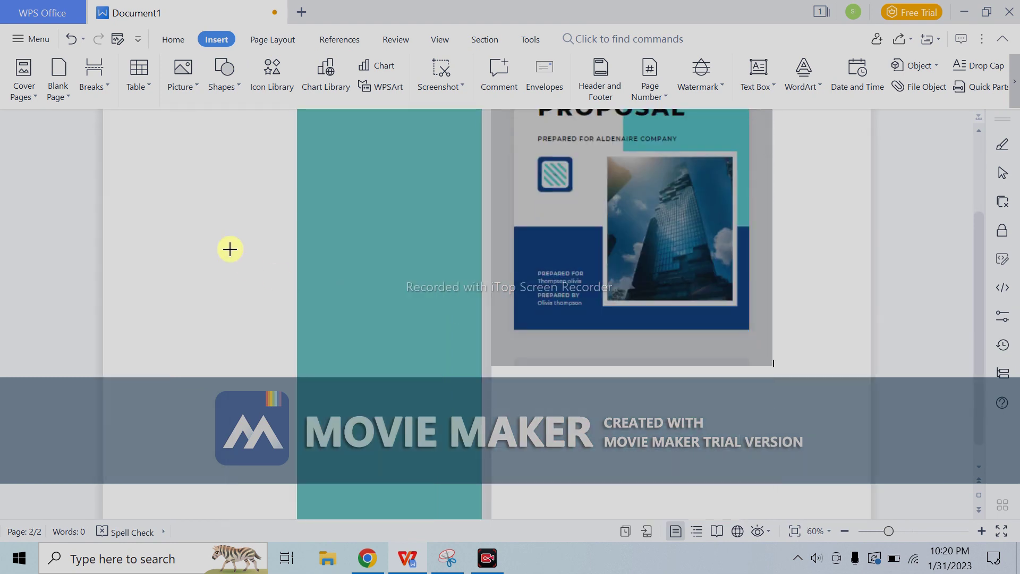
left_click_drag(231, 250, 446, 485)
Step: Adjust the rectangle into a roughly 4.7 by 4.7 inch square
scroll(399, 350, "down", 3)
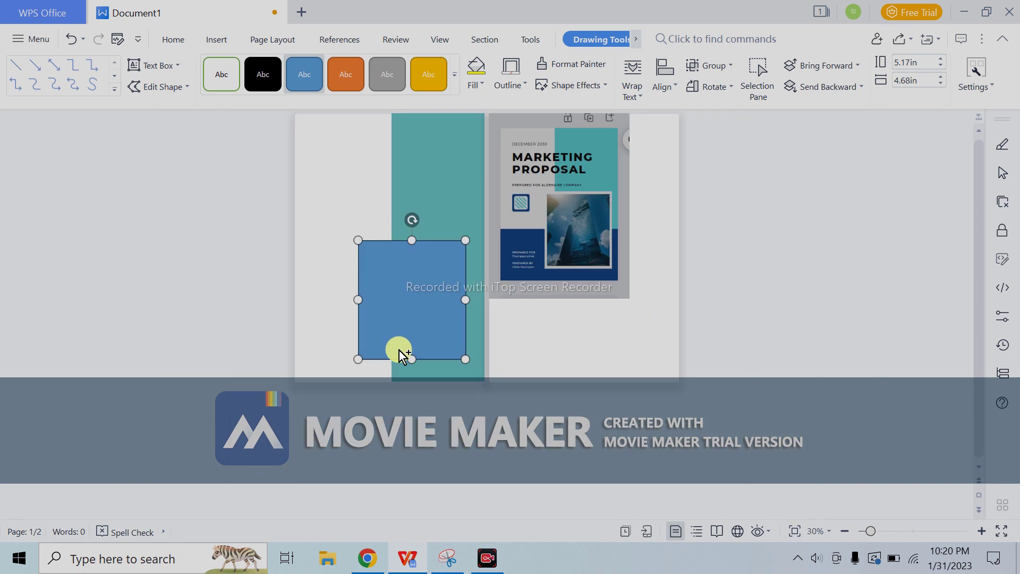
left_click_drag(421, 317, 417, 308)
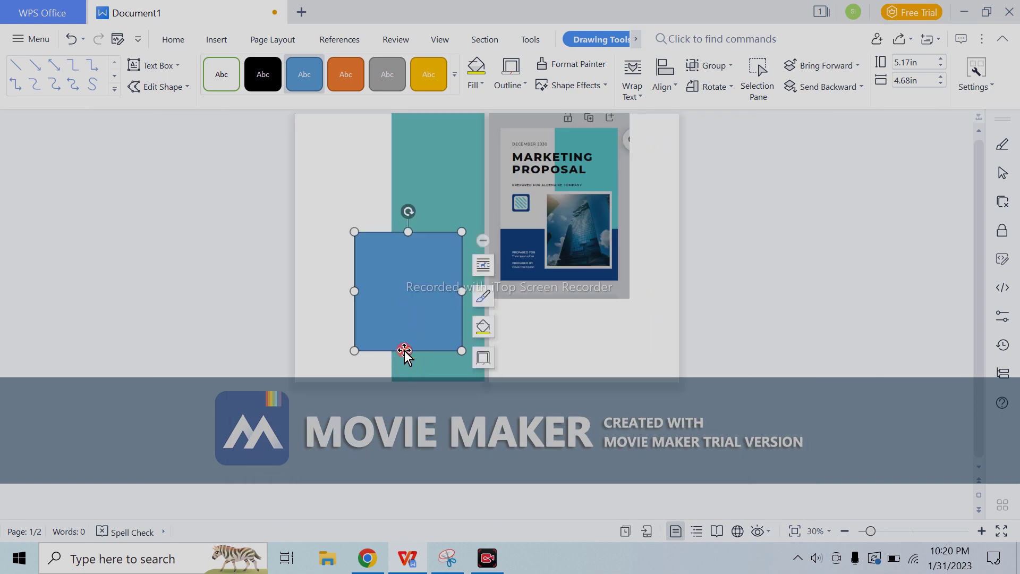
left_click_drag(404, 351, 405, 340)
left_click_drag(417, 304, 415, 318)
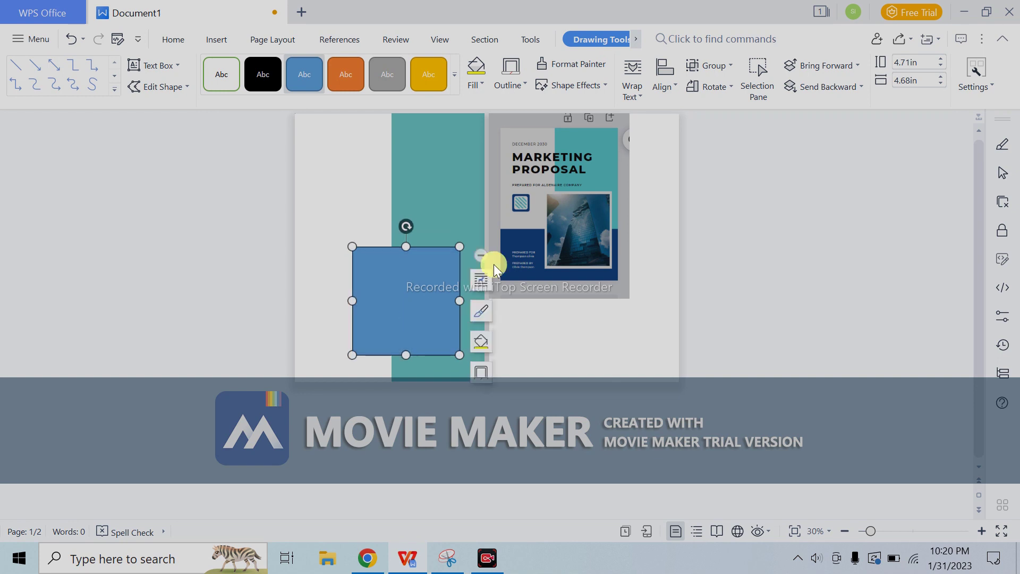
left_click(480, 82)
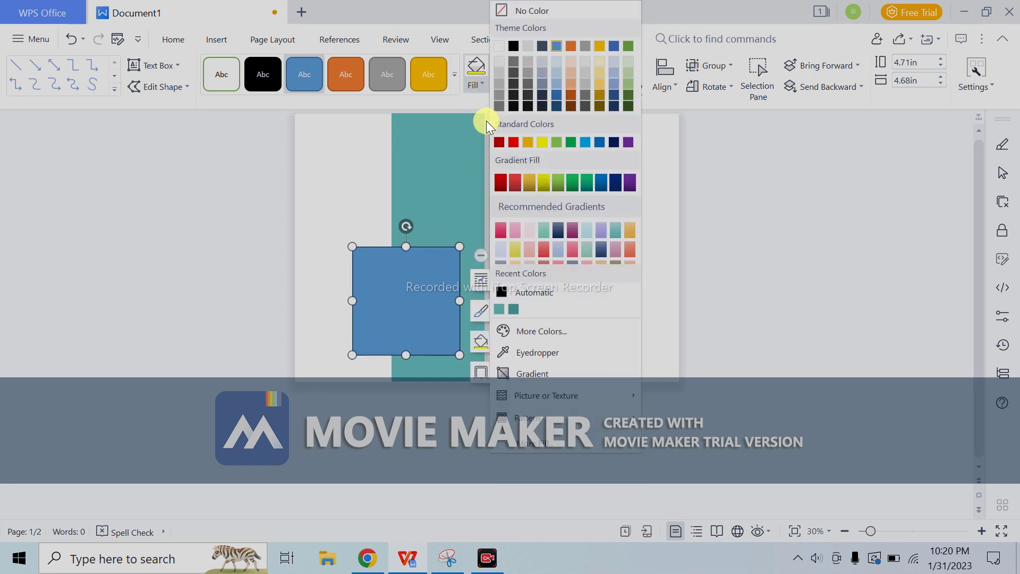
Step: Fill the square with the blue glass skyscrapers picture
left_click(480, 80)
left_click(480, 79)
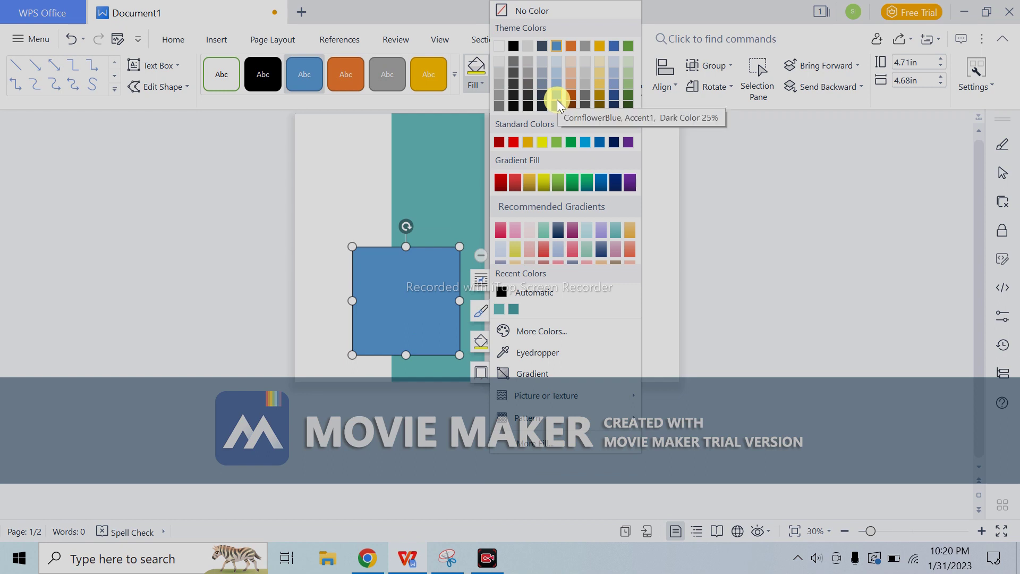
mouse_move(546, 396)
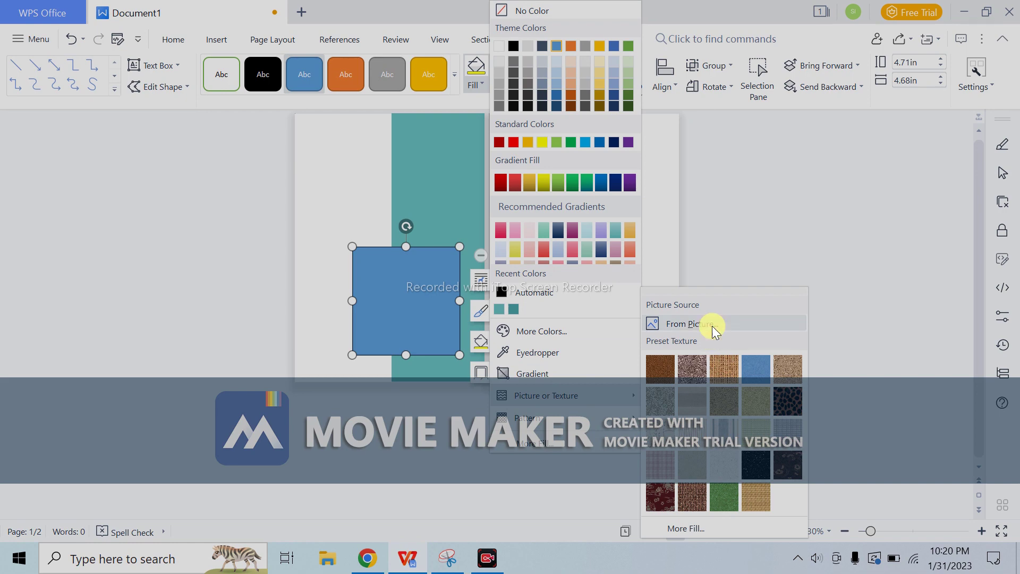
left_click(691, 323)
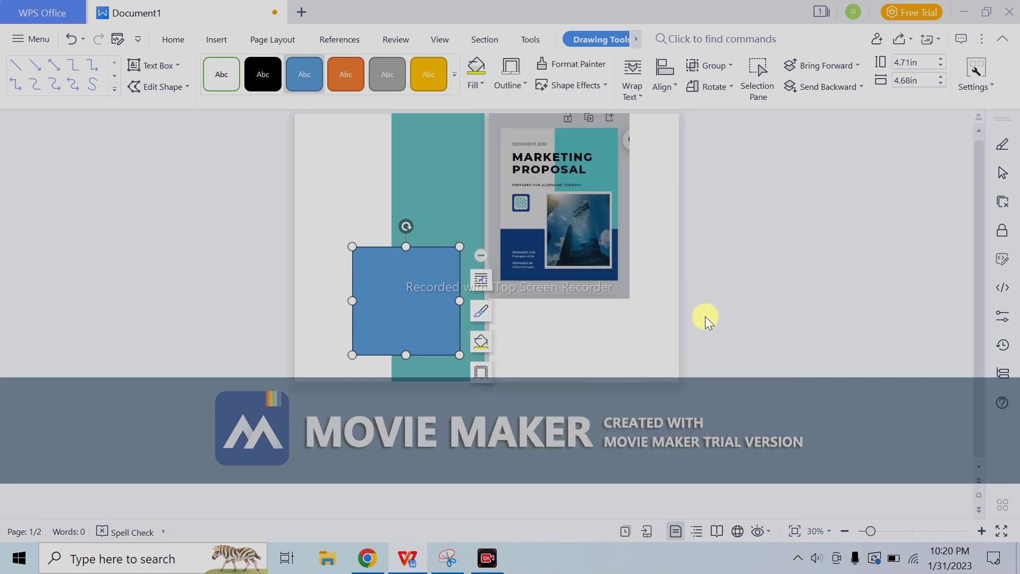
left_click(467, 164)
left_click(740, 507)
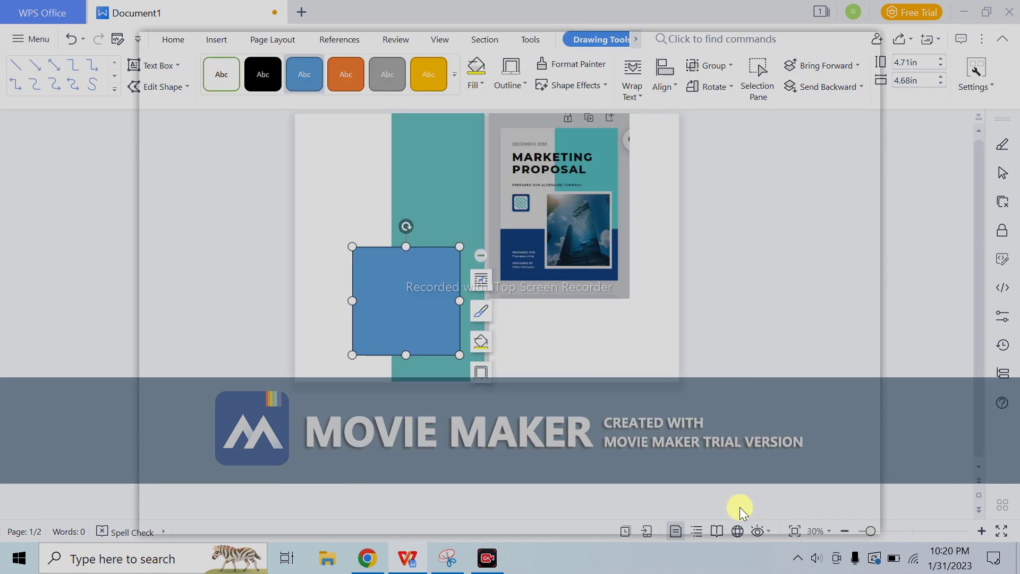
Step: Shrink the photo square slightly to about 4.63 by 4.62 inches
scroll(665, 424, "up", 5)
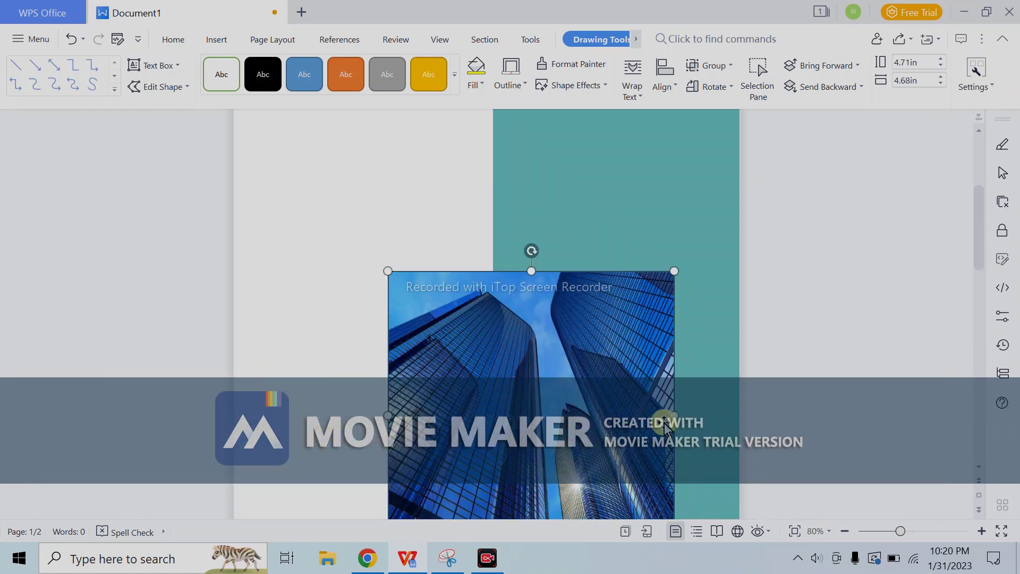
scroll(665, 424, "down", 3)
scroll(619, 362, "up", 1)
left_click(626, 374)
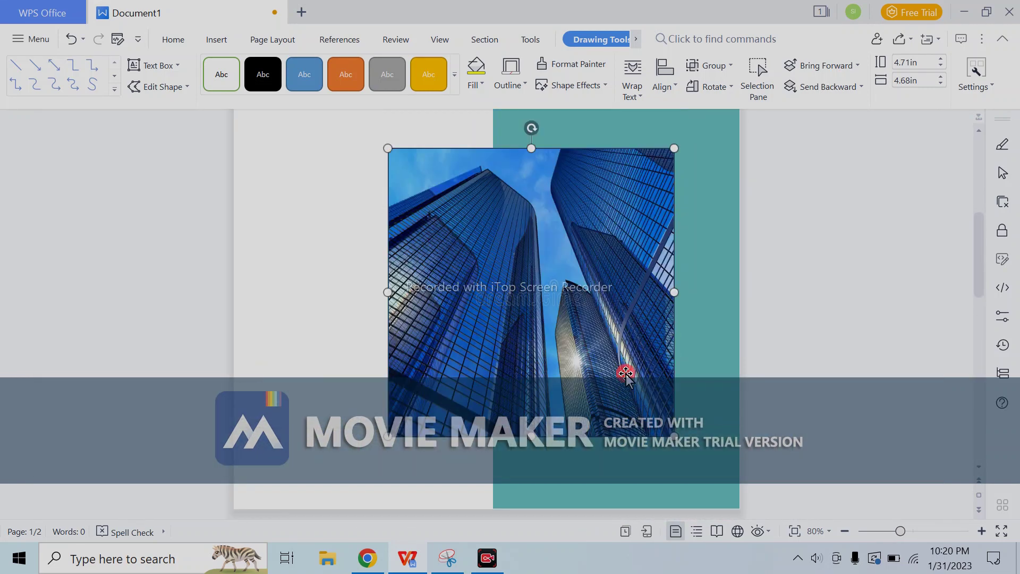
left_click_drag(674, 436, 671, 431)
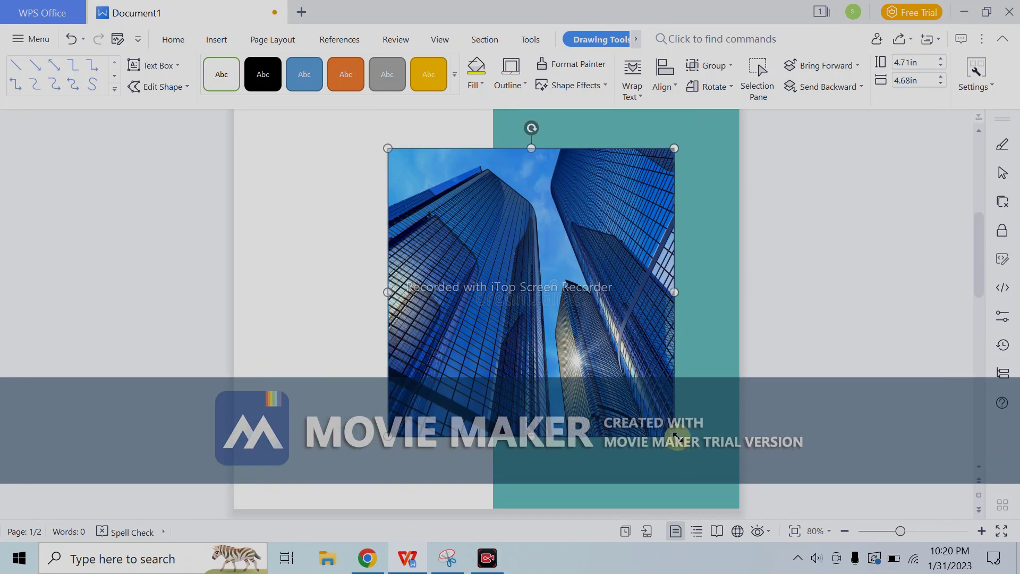
Step: Give the skyscraper photo a 6 pt white outline
left_click(504, 91)
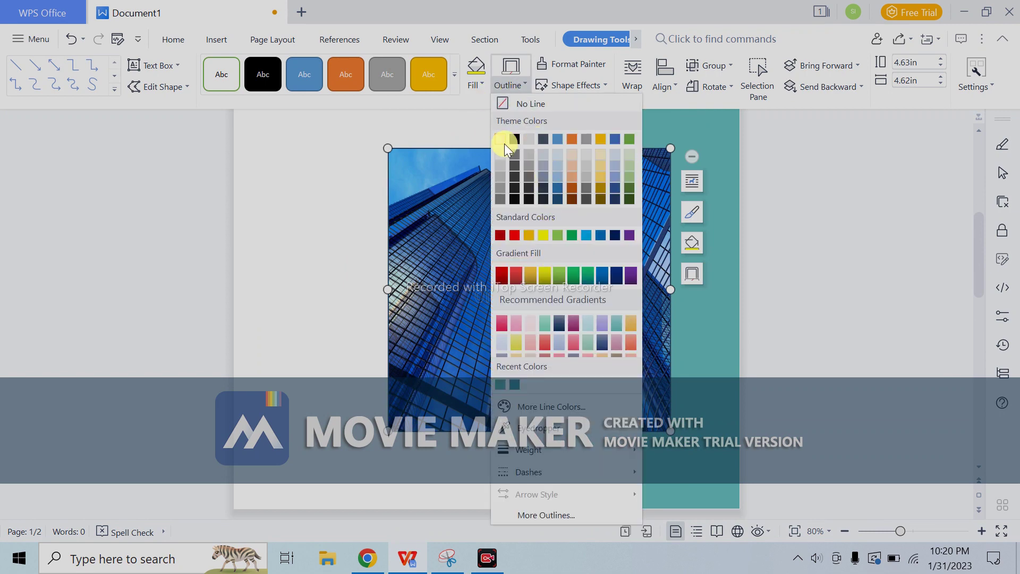
left_click(500, 139)
left_click(511, 71)
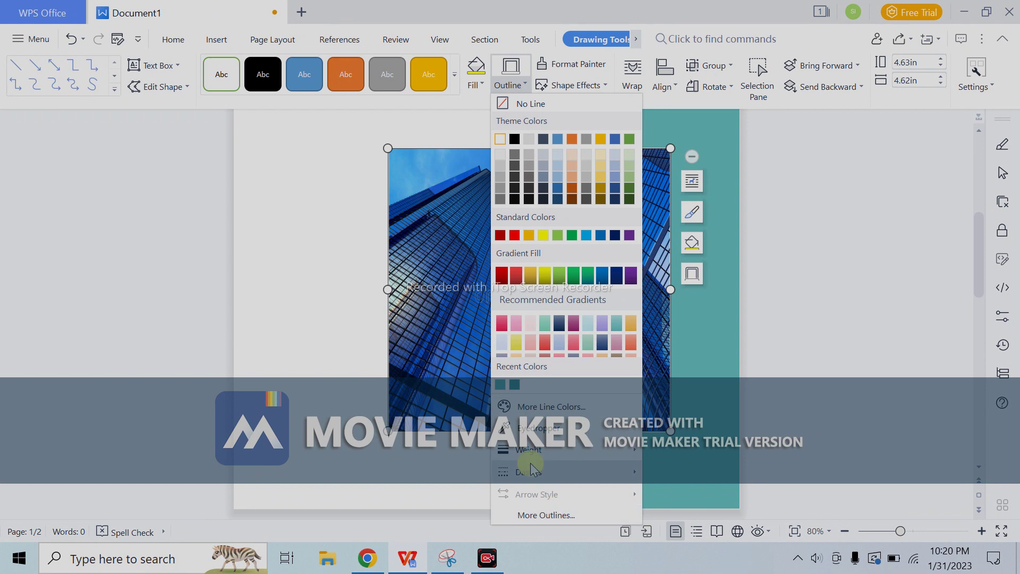
mouse_move(528, 450)
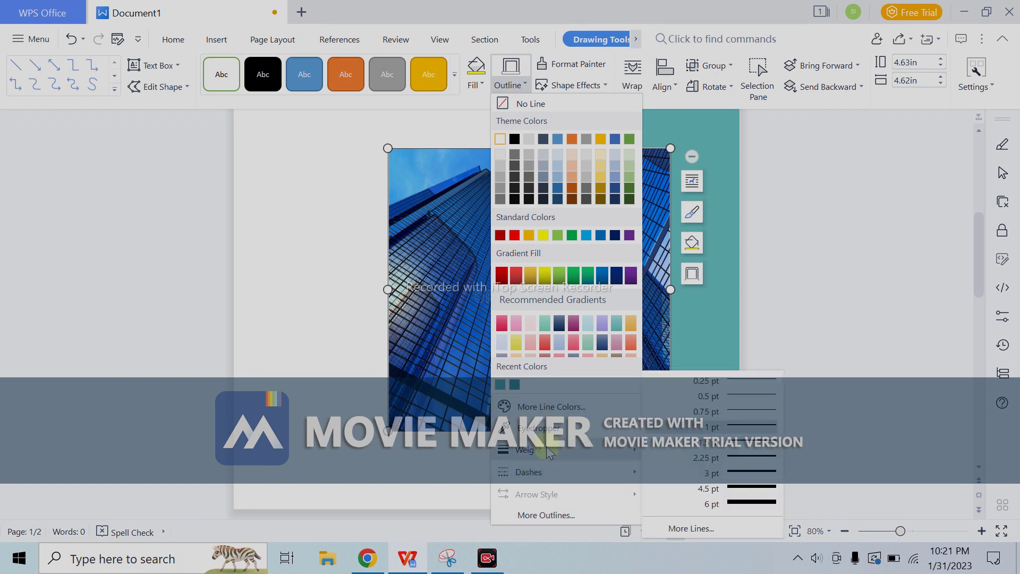
left_click(774, 503)
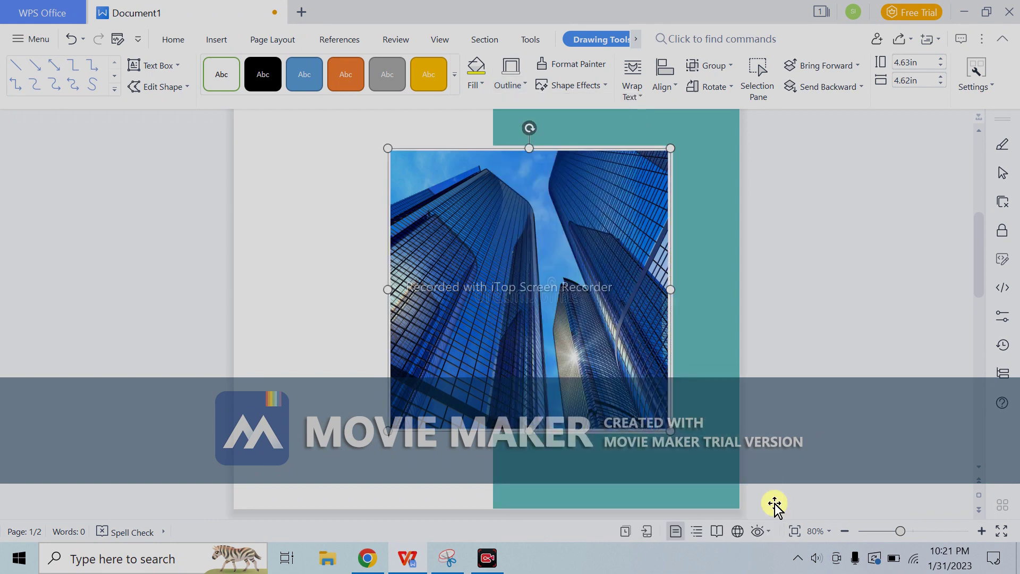
left_click(849, 252)
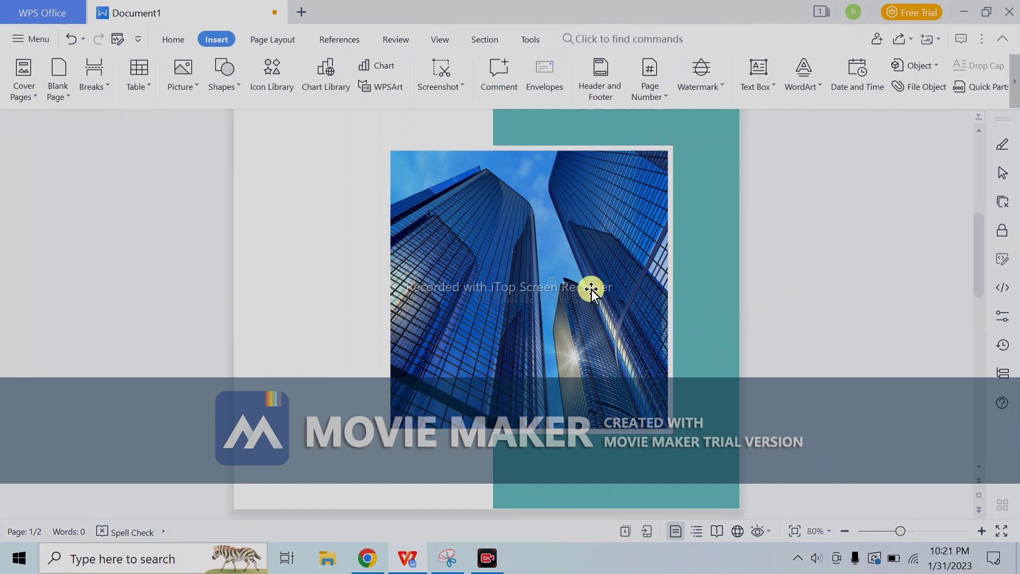
Step: Choose the plain rectangle from the shapes gallery
left_click(235, 85)
left_click(258, 141)
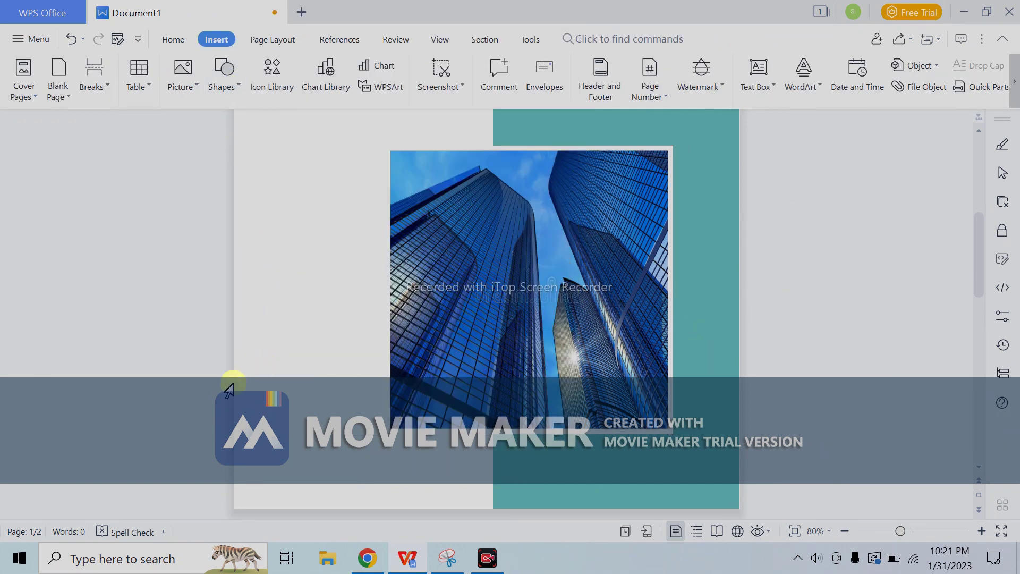
left_click(230, 82)
left_click(264, 100)
Step: Draw a wide blue band below the photo, stretched to the page's left edge
left_click_drag(264, 258, 740, 370)
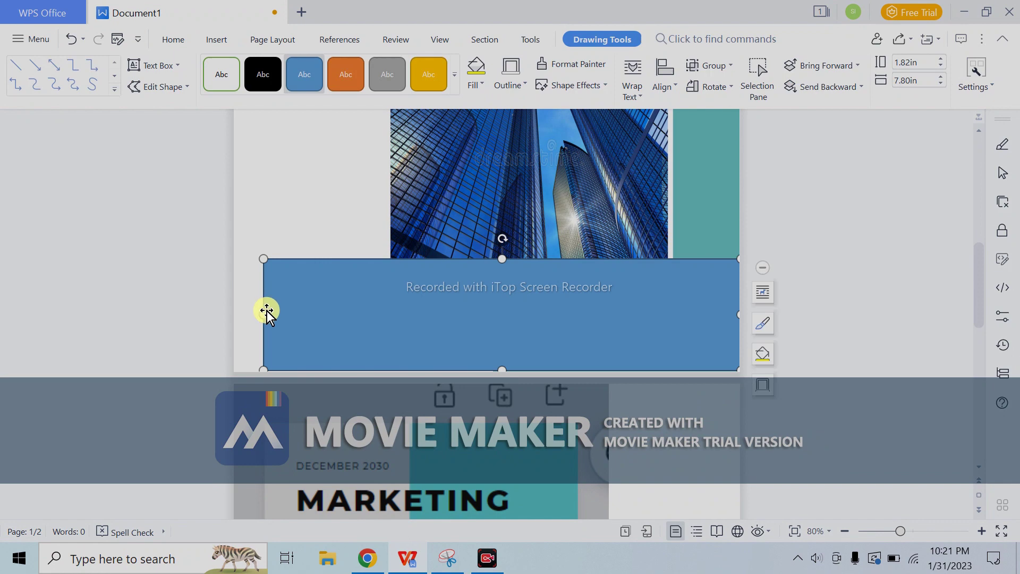
left_click_drag(265, 313, 234, 312)
double_click(597, 336)
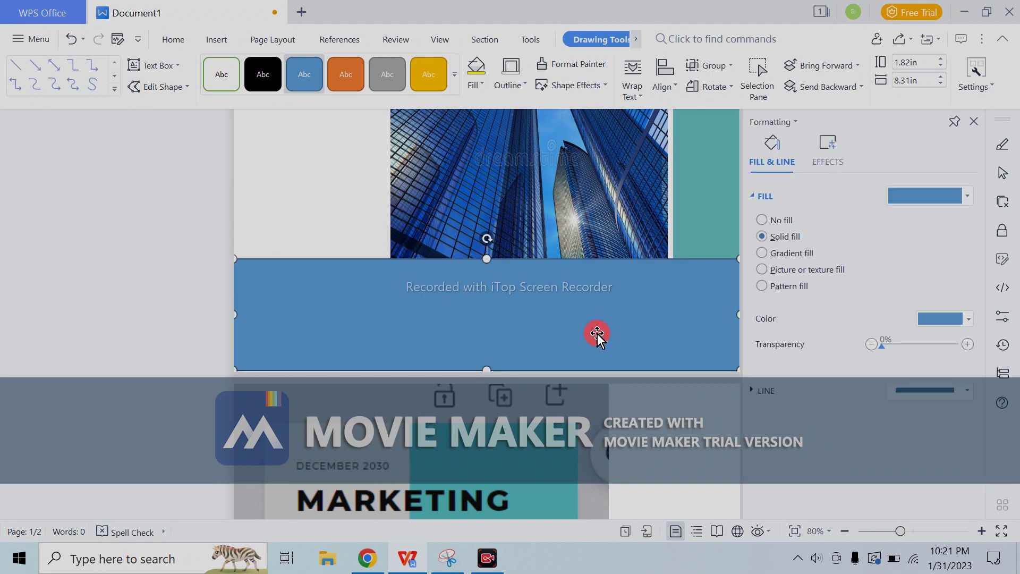
left_click(946, 319)
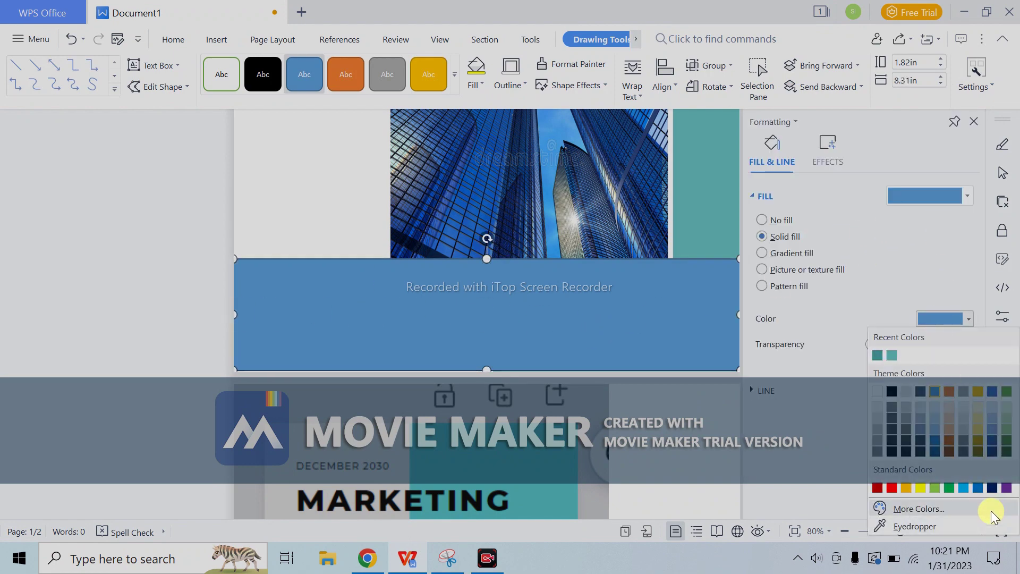
left_click(978, 488)
Step: Recolour the band with the dark navy sampled from the sample design
scroll(646, 450, "down", 5)
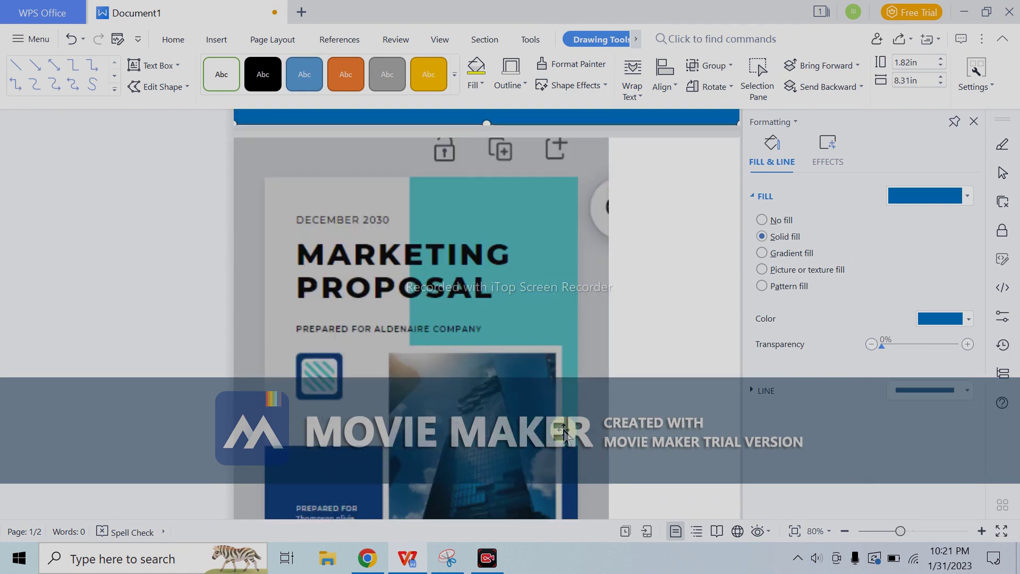
scroll(645, 451, "down", 3)
scroll(645, 451, "up", 3)
scroll(646, 450, "up", 4)
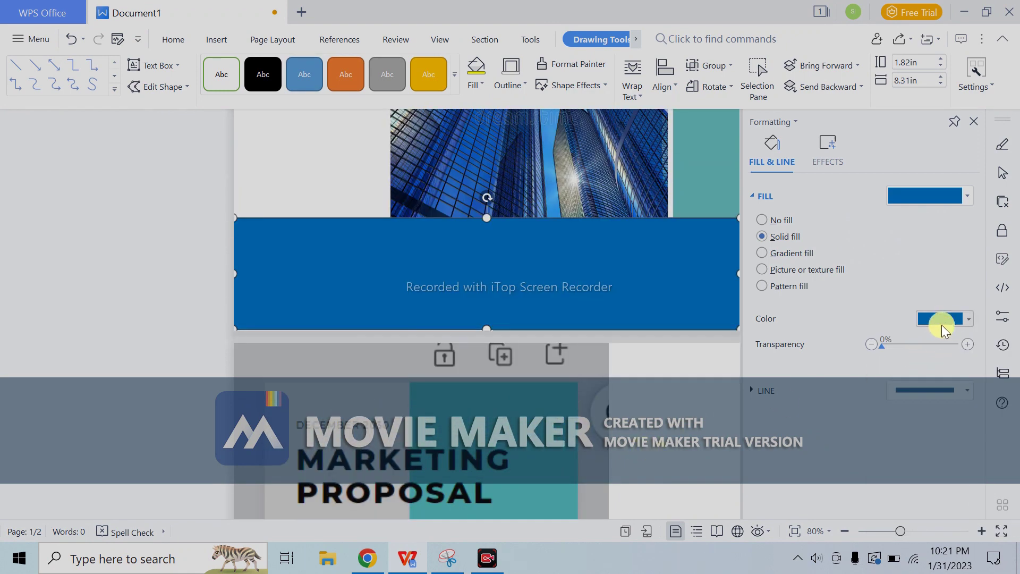
scroll(761, 338, "down", 2)
left_click(968, 319)
scroll(423, 346, "down", 3)
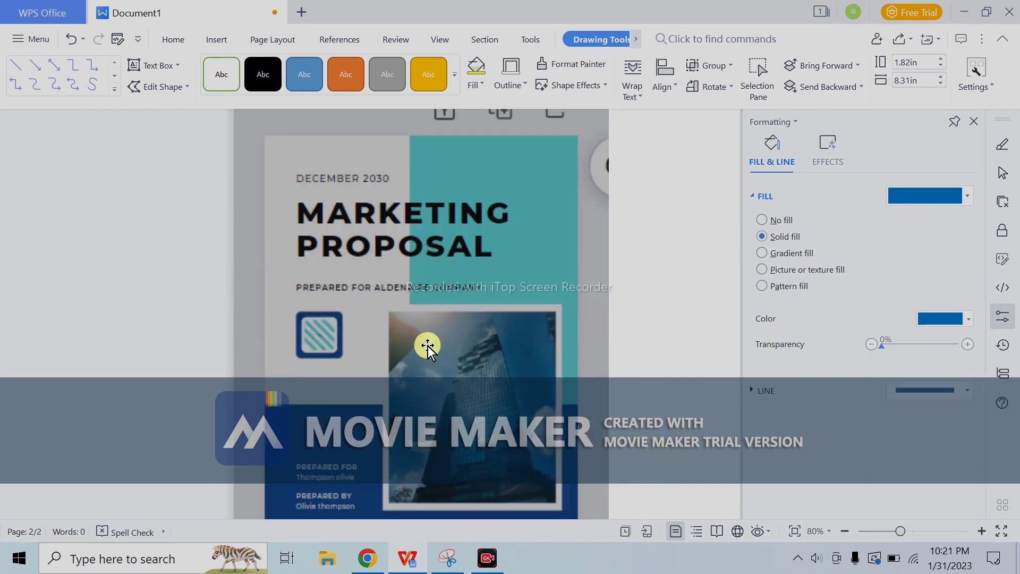
scroll(423, 346, "down", 4)
left_click(962, 321)
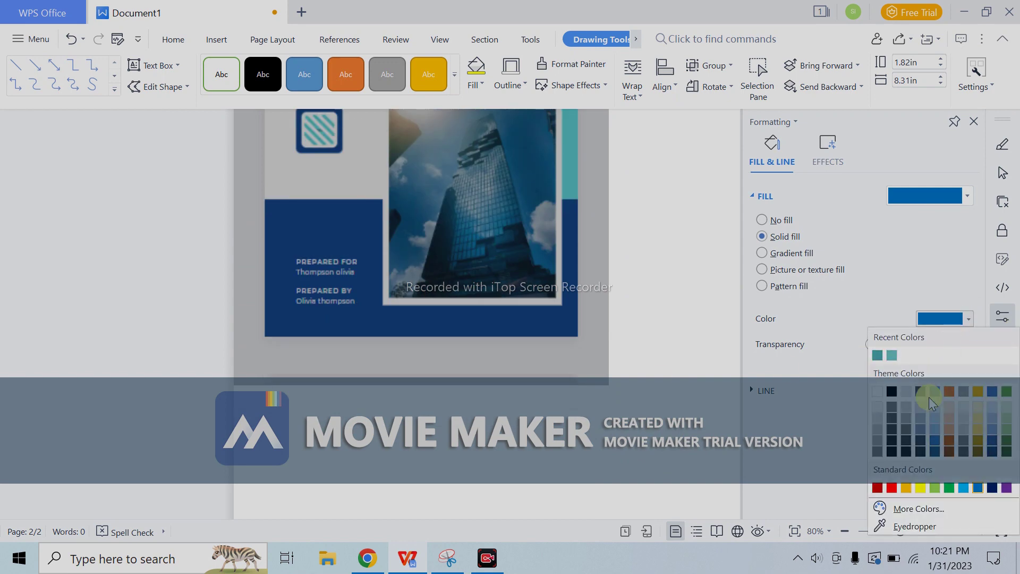
left_click(898, 526)
left_click(521, 319)
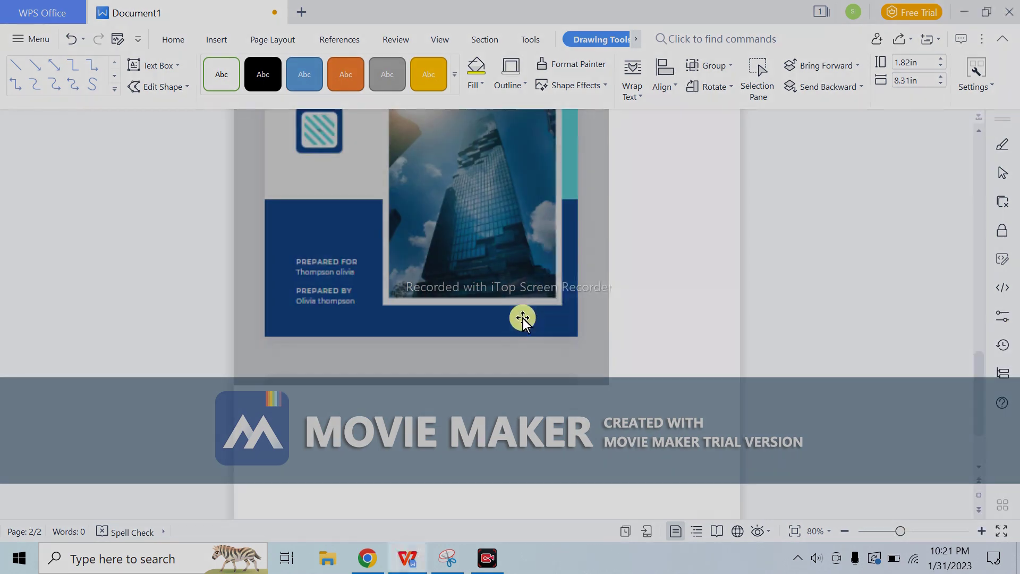
scroll(576, 353, "up", 4)
scroll(576, 353, "up", 4)
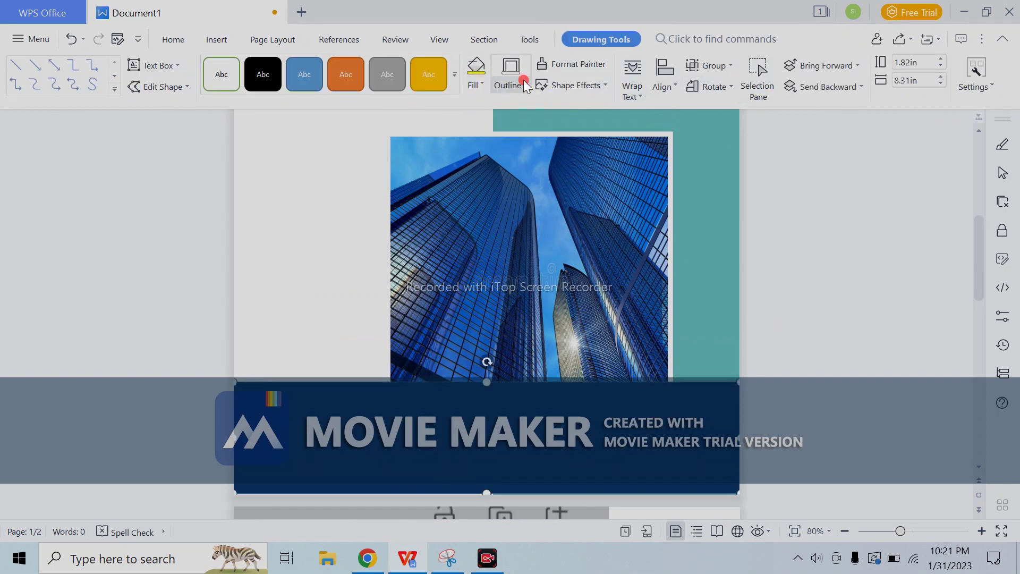
Step: Remove the band's outline and send it behind the building photo
left_click(524, 82)
left_click(536, 107)
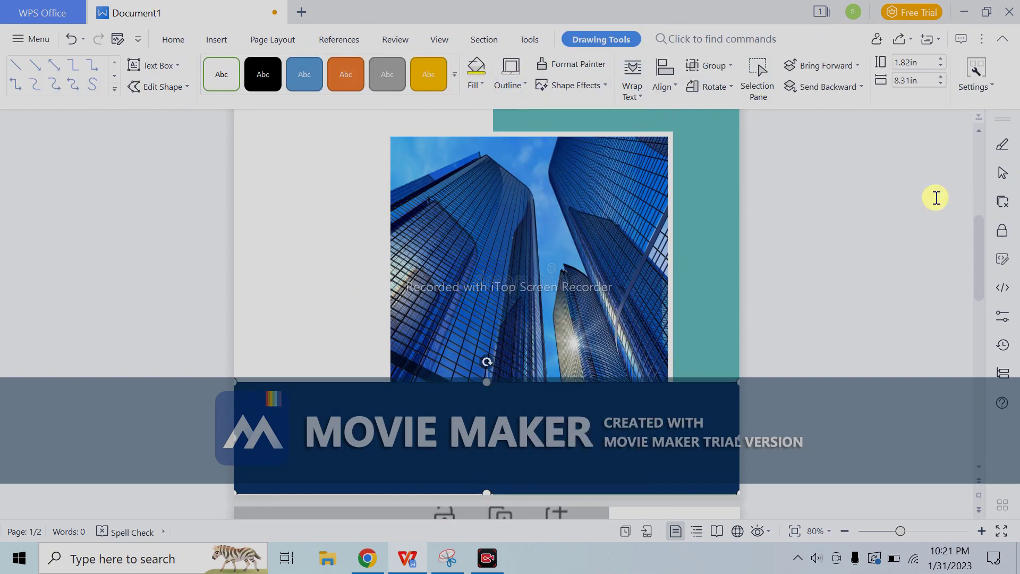
left_click(829, 90)
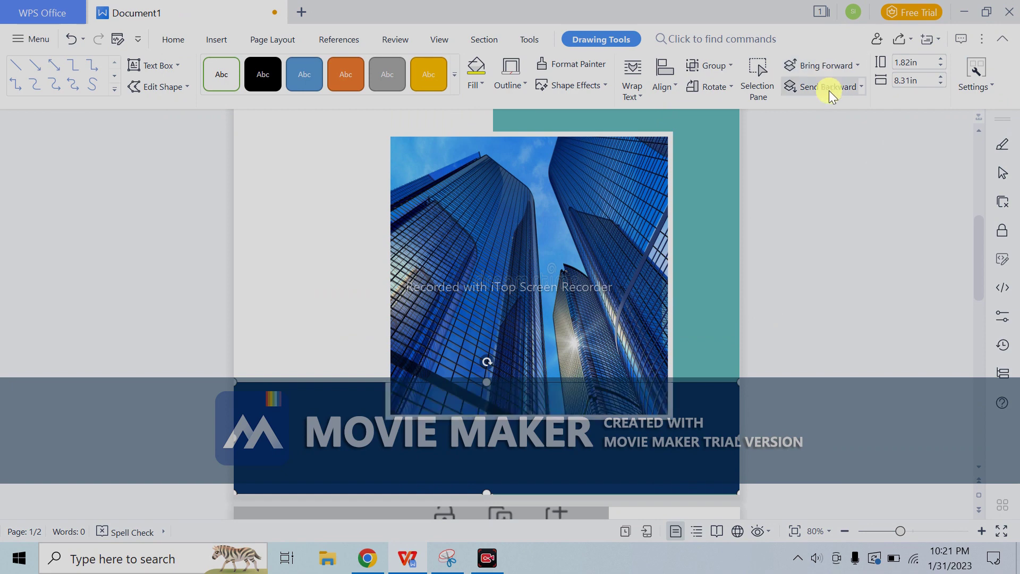
left_click(388, 298)
scroll(653, 358, "up", 5)
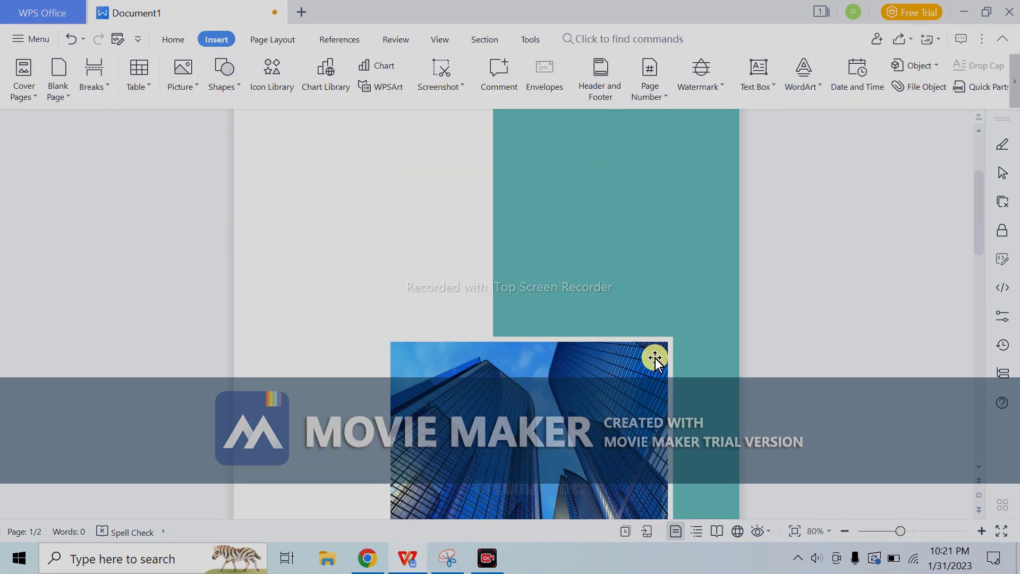
scroll(661, 356, "down", 4)
scroll(635, 336, "down", 3, "ctrl")
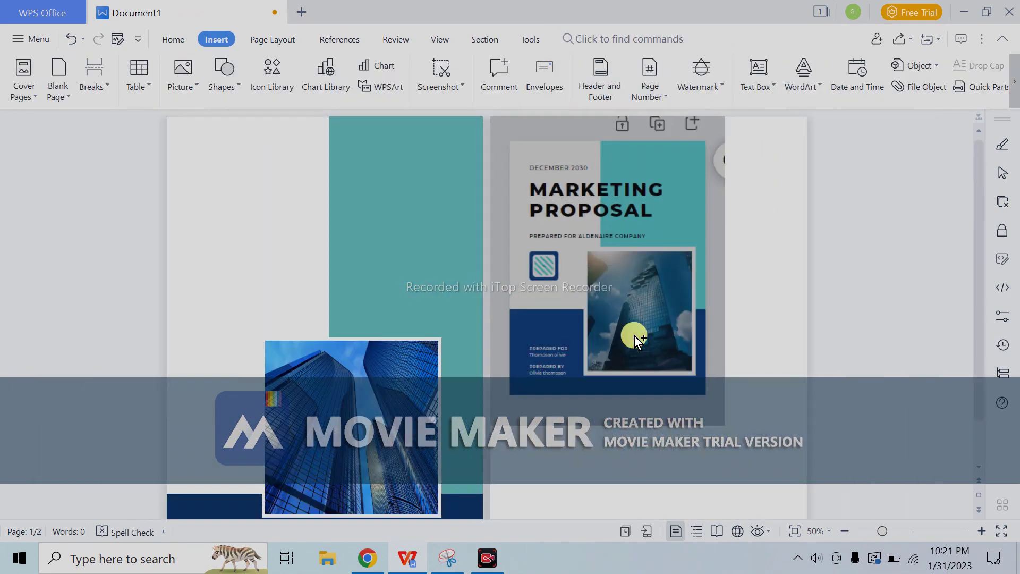
scroll(308, 356, "up", 1)
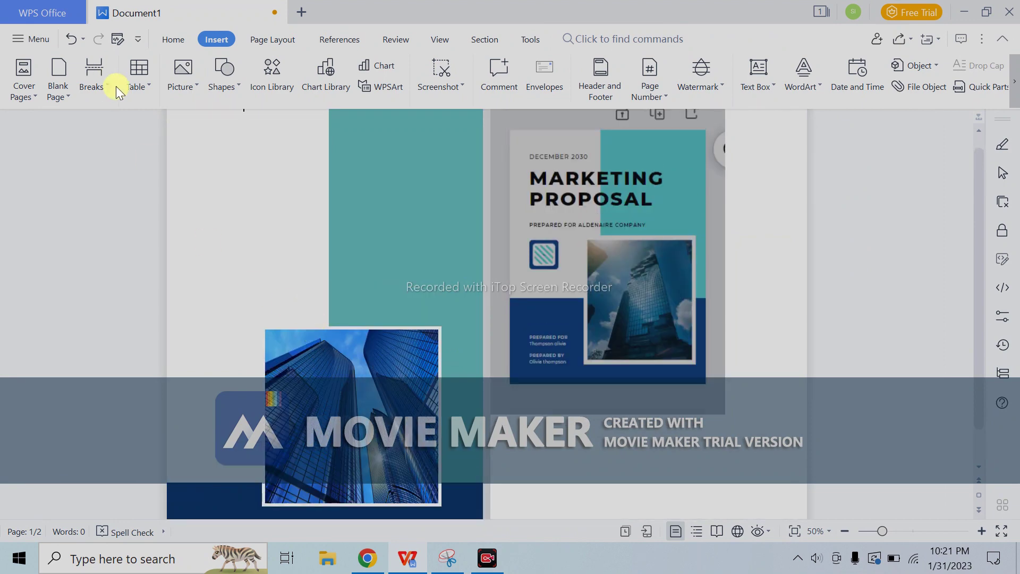
left_click(226, 87)
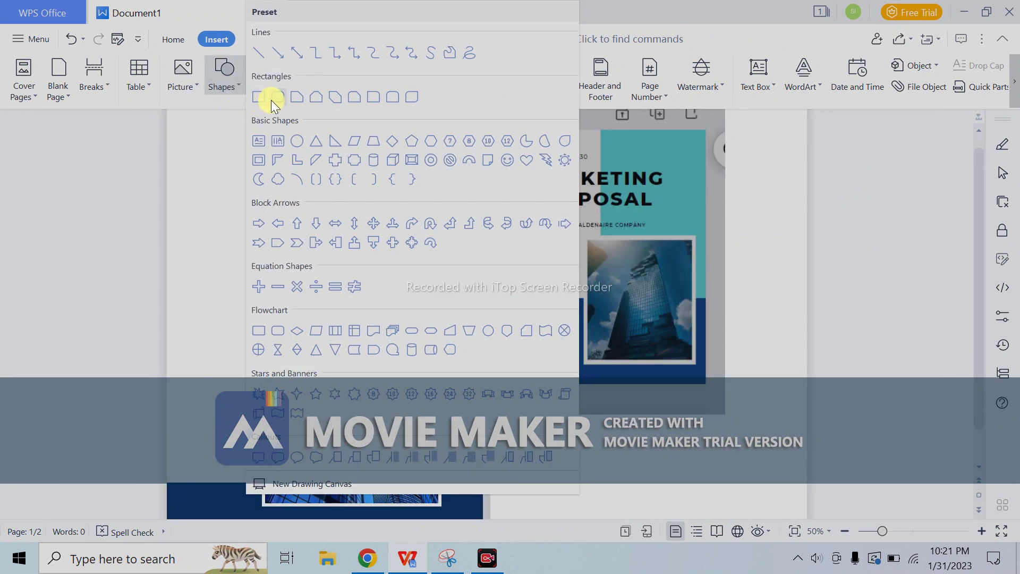
Step: Draw a small rounded square to the left of the building photo
left_click(271, 98)
left_click_drag(178, 320, 226, 367)
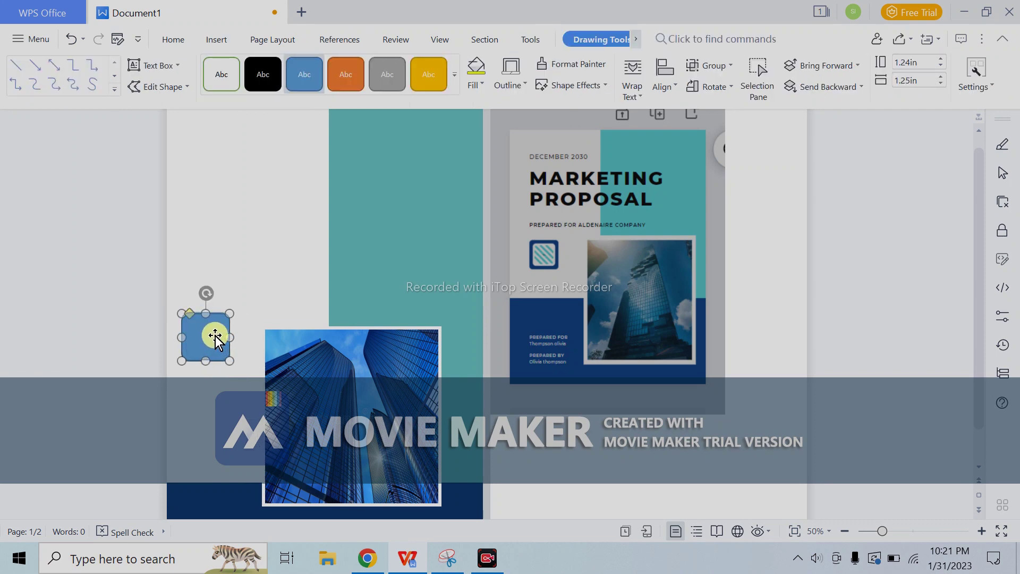
left_click_drag(216, 336, 217, 332)
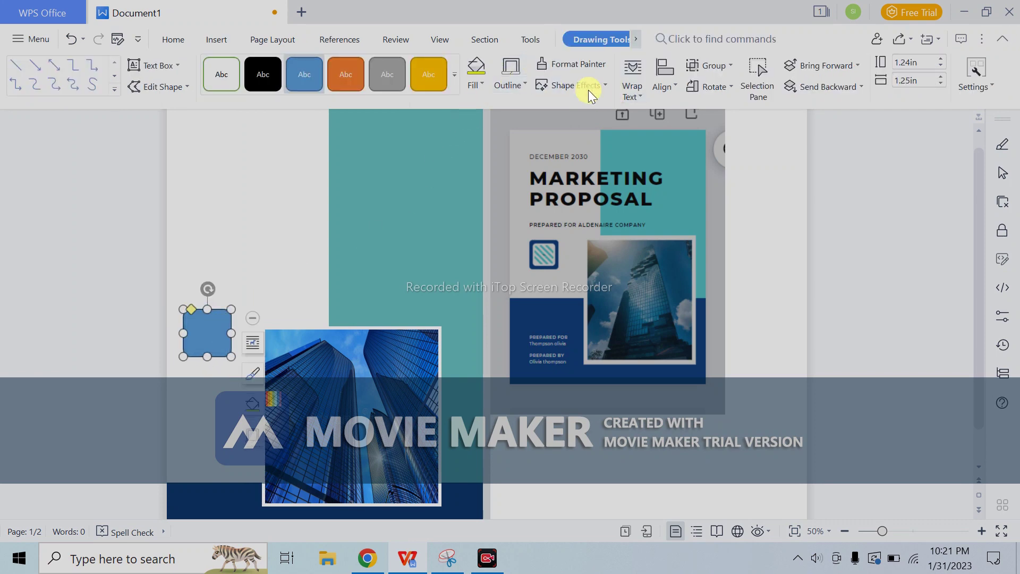
Step: Fill the rounded square with a diagonal stripe pattern
left_click(481, 87)
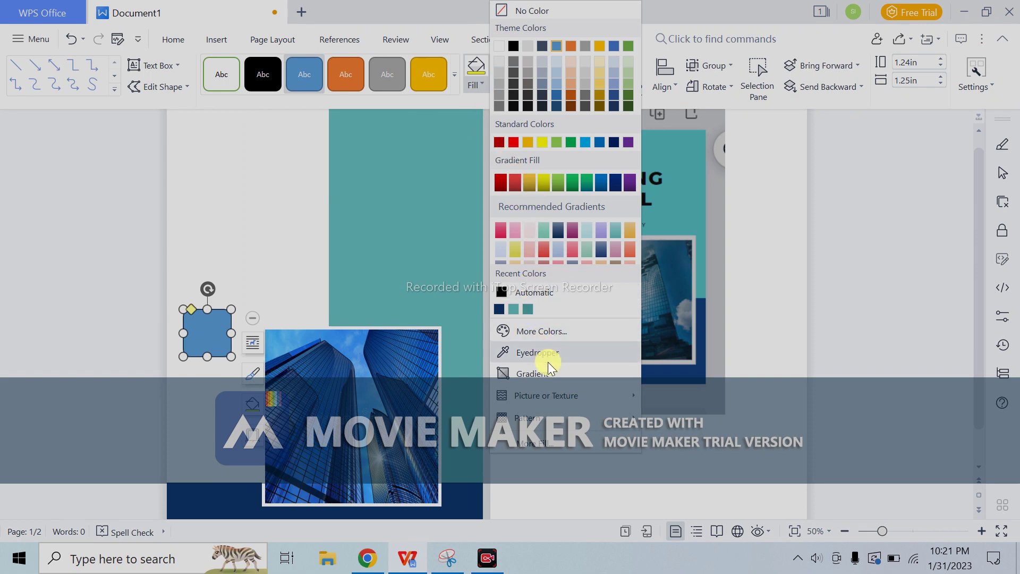
mouse_move(550, 395)
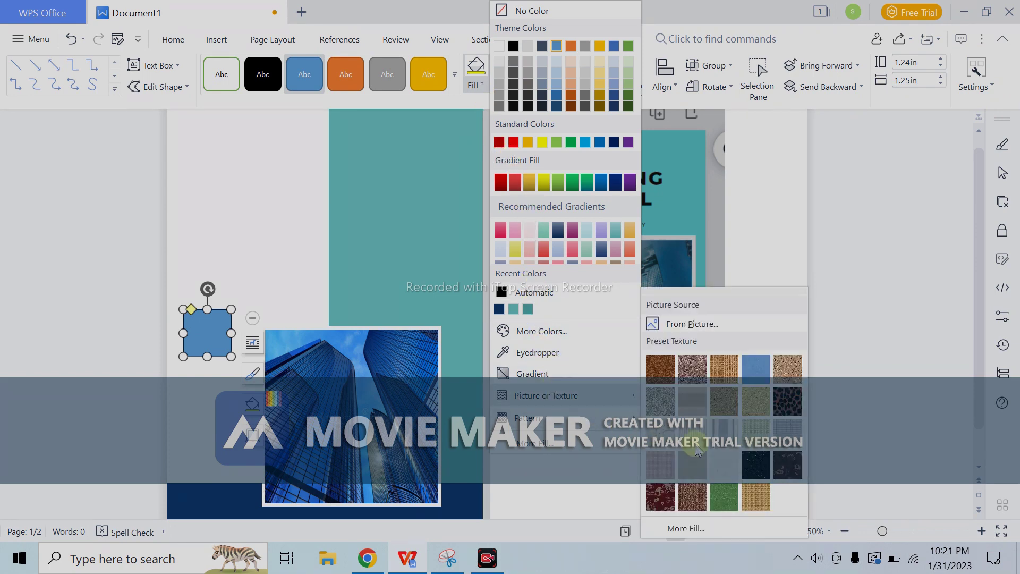
mouse_move(558, 417)
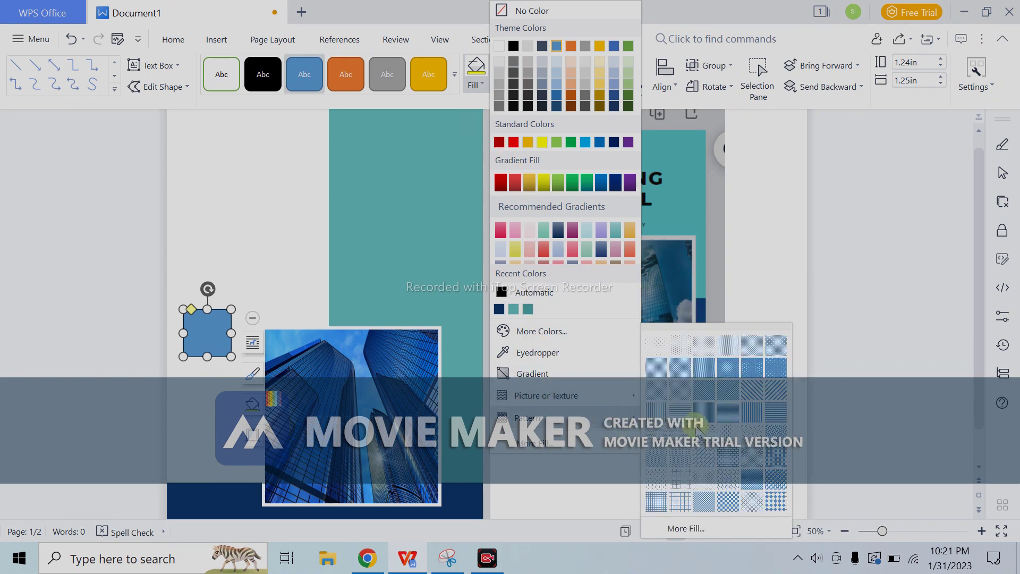
left_click(754, 388)
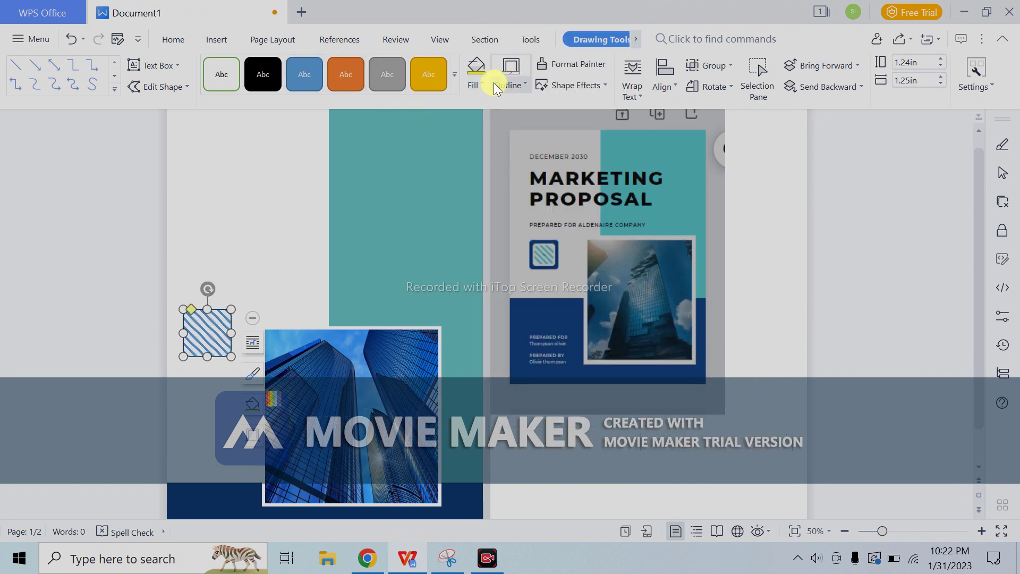
left_click(478, 77)
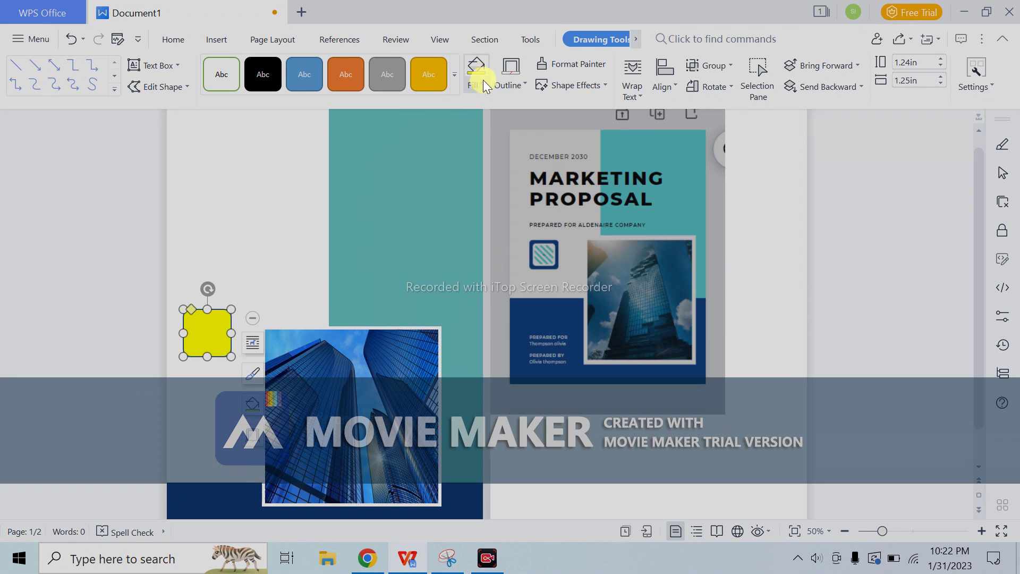
key("ctrl+z")
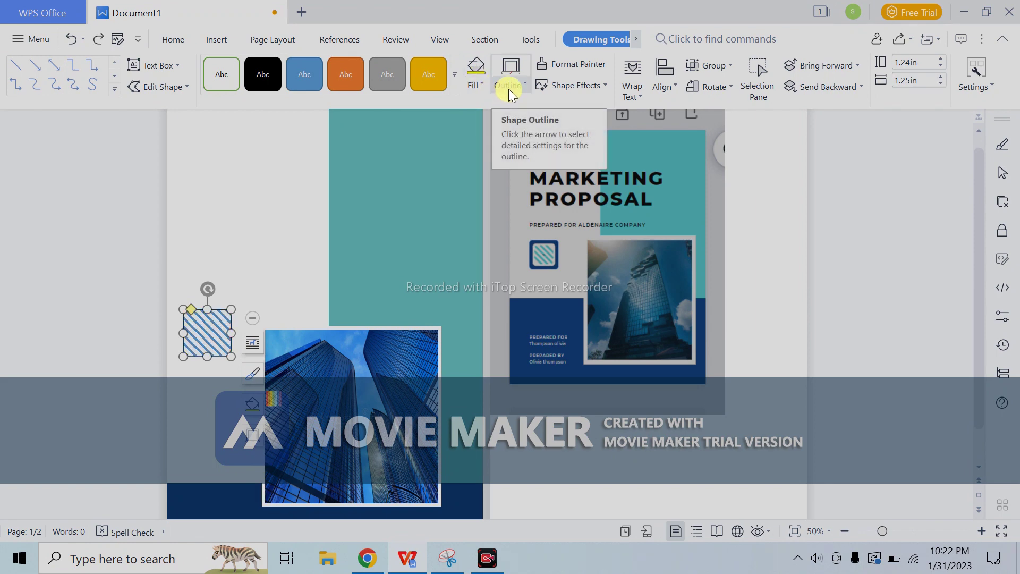
Step: Give the striped square a blue 6 pt outline
left_click(509, 88)
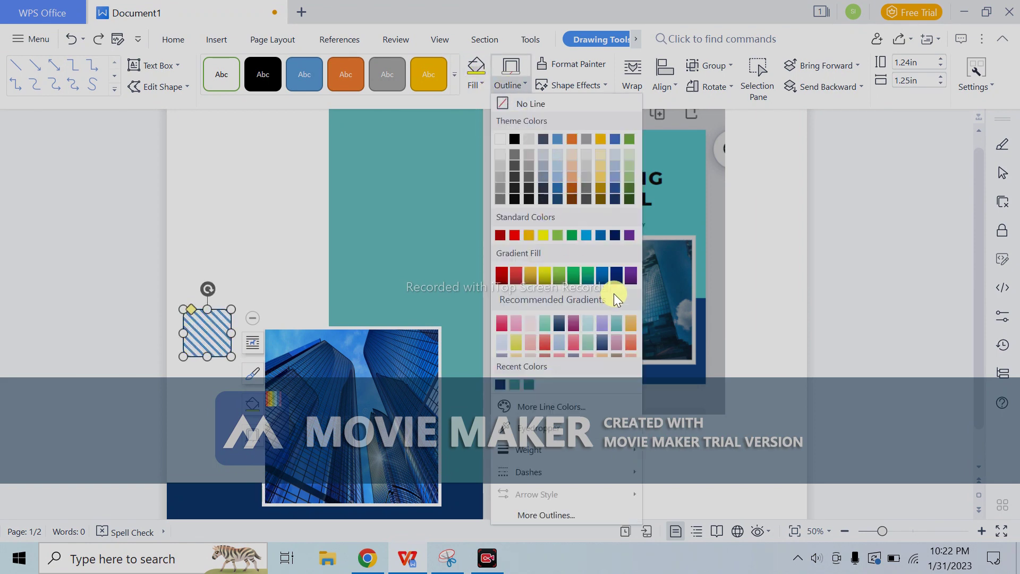
left_click(604, 236)
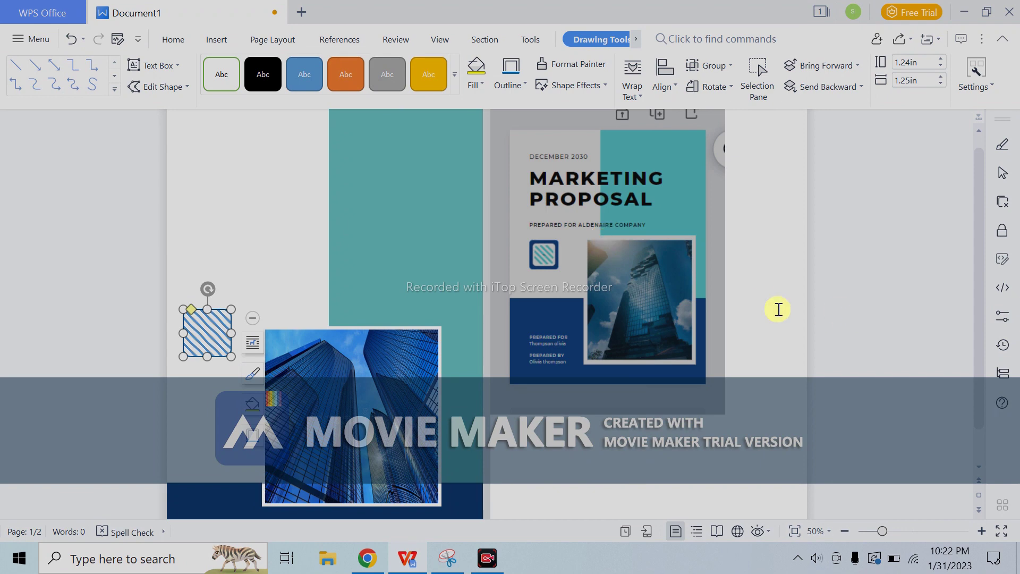
left_click(260, 252)
left_click(219, 344)
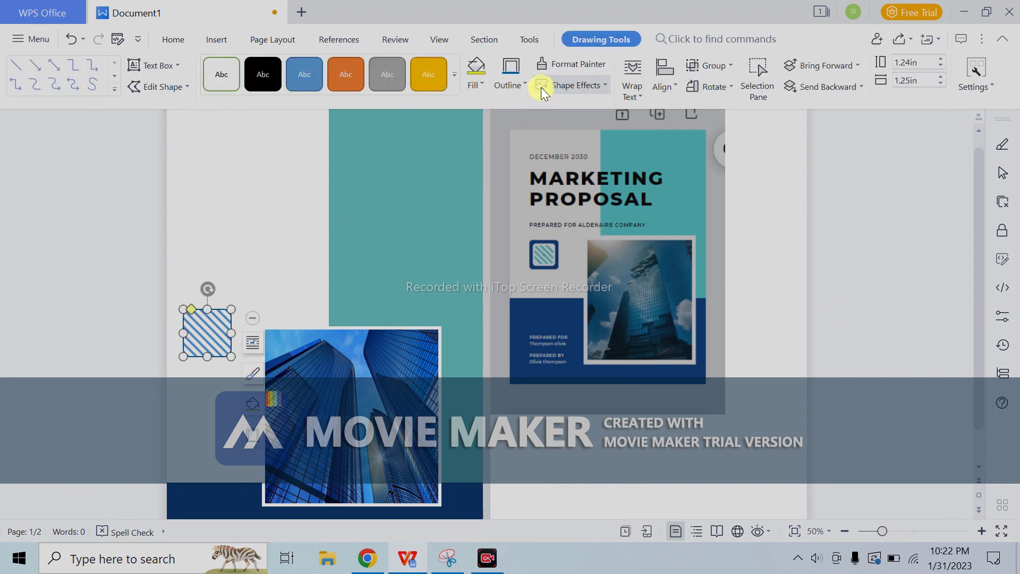
left_click(512, 77)
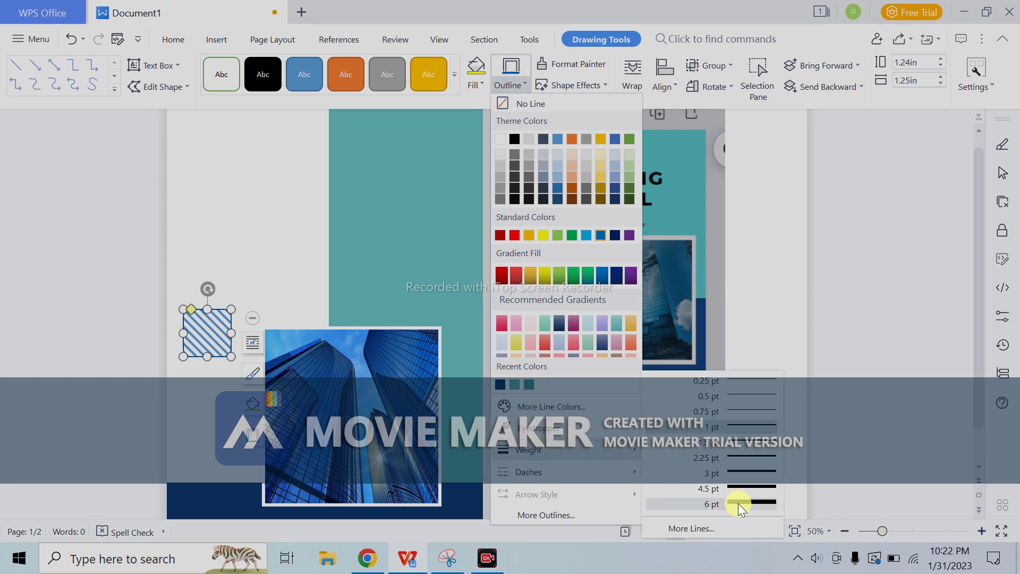
left_click(752, 484)
left_click(806, 495)
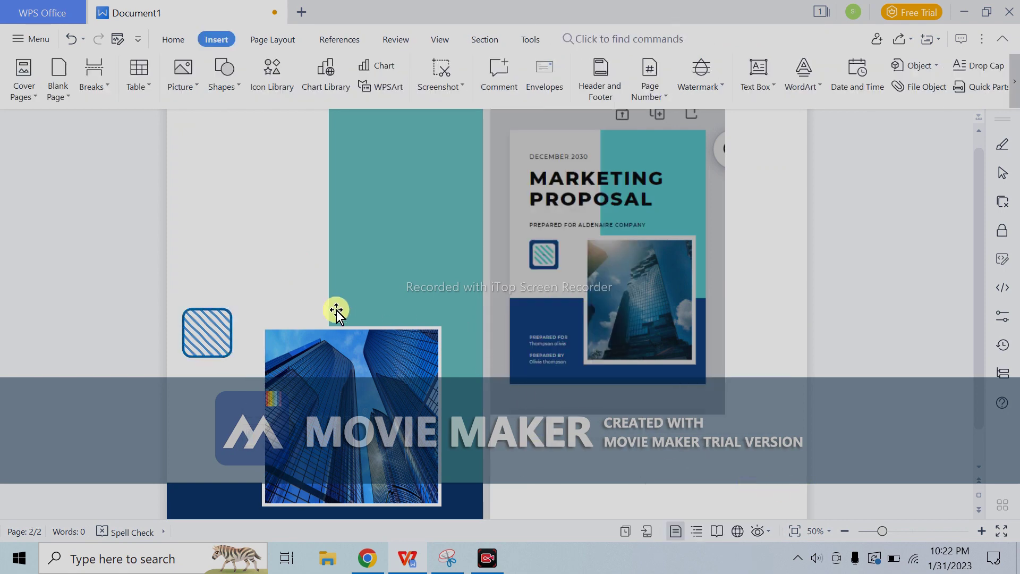
scroll(287, 297, "up", 1)
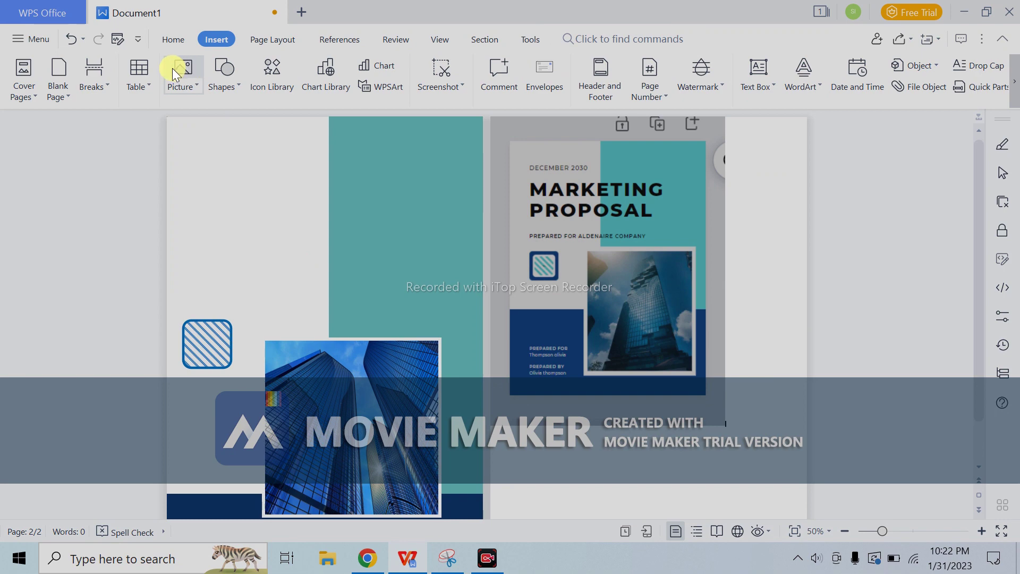
Step: Draw a text box near the top left and type the title MARKETING PROPOSAL
left_click(231, 86)
left_click(258, 141)
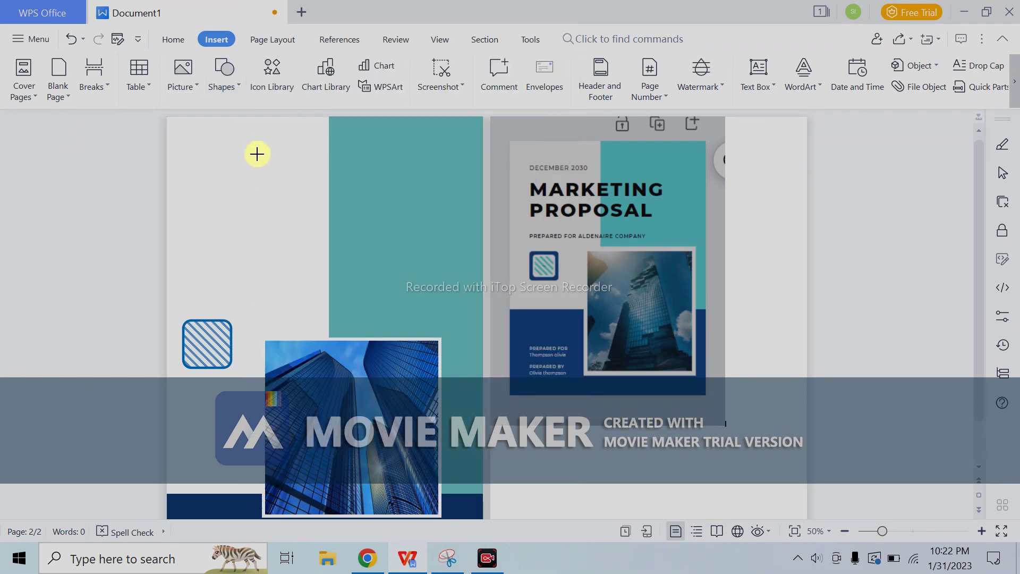
mouse_move(200, 178)
left_mouse_down()
mouse_move(274, 215)
mouse_move(404, 228)
left_mouse_up()
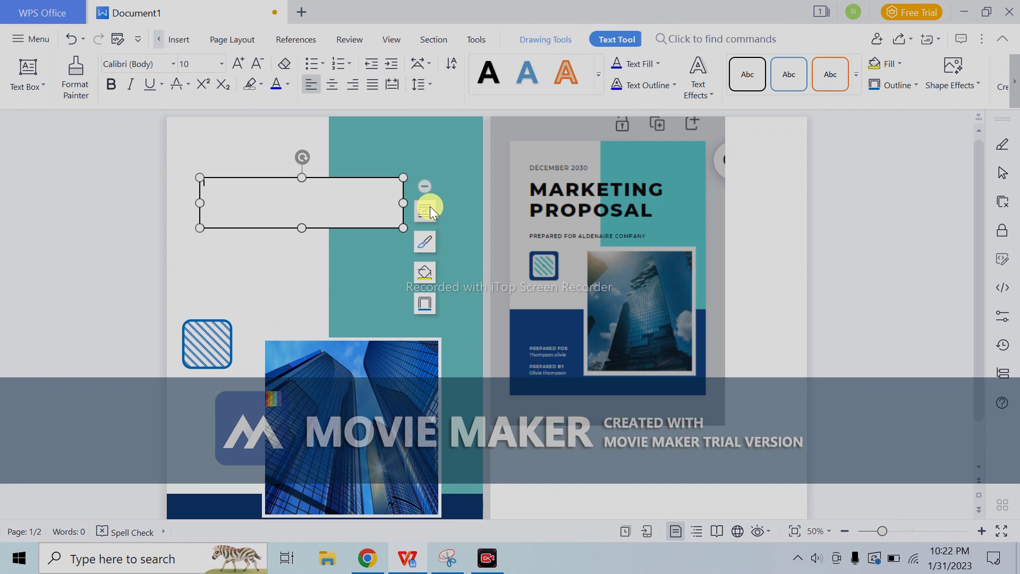
type("MARKETING")
key("ctrl+a")
scroll(404, 350, "up", 6)
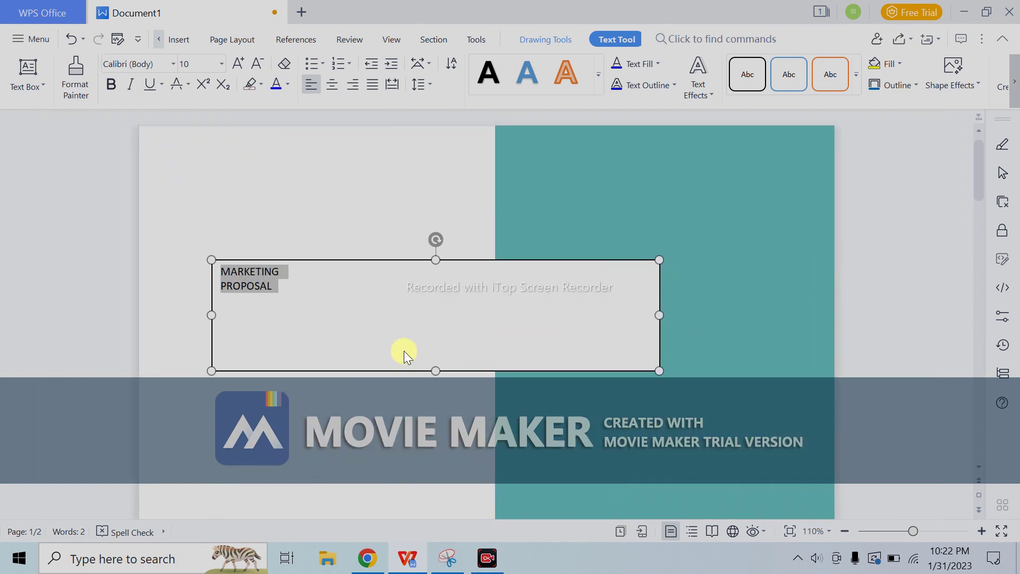
Step: Set the title in Arial Black with evenly distributed letters and narrow its text box
left_click(222, 64)
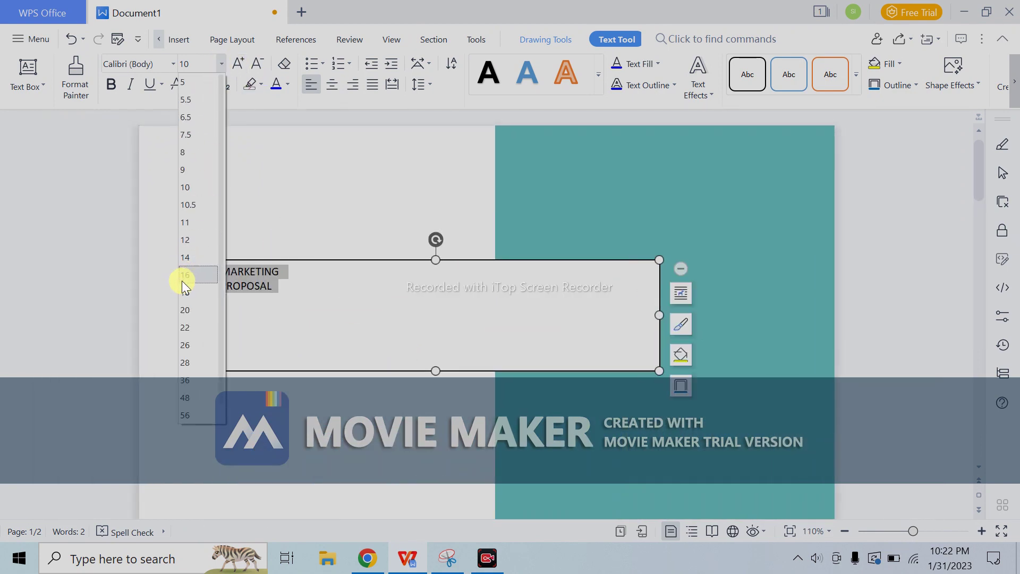
left_click(192, 364)
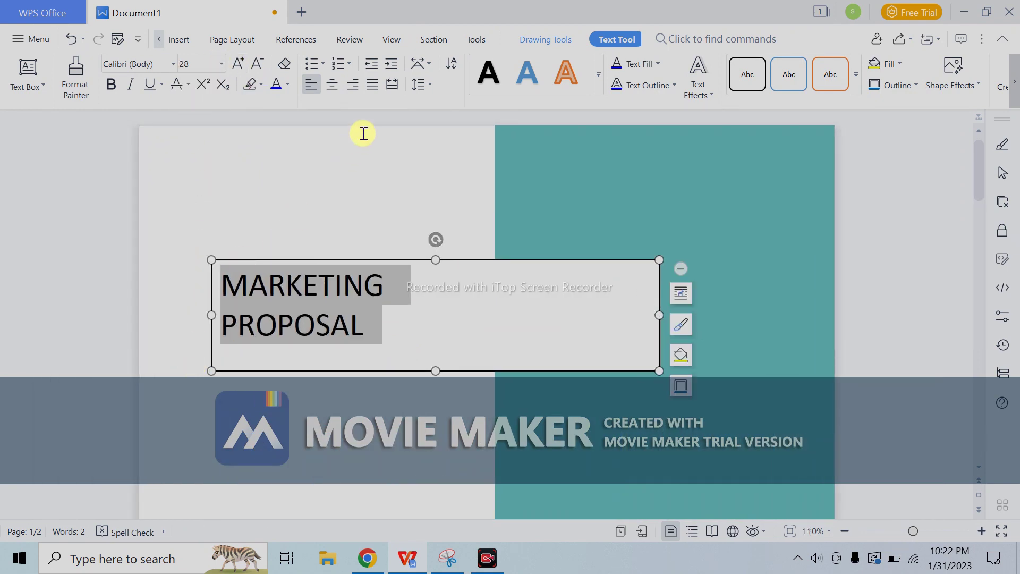
left_click_drag(657, 312, 622, 314)
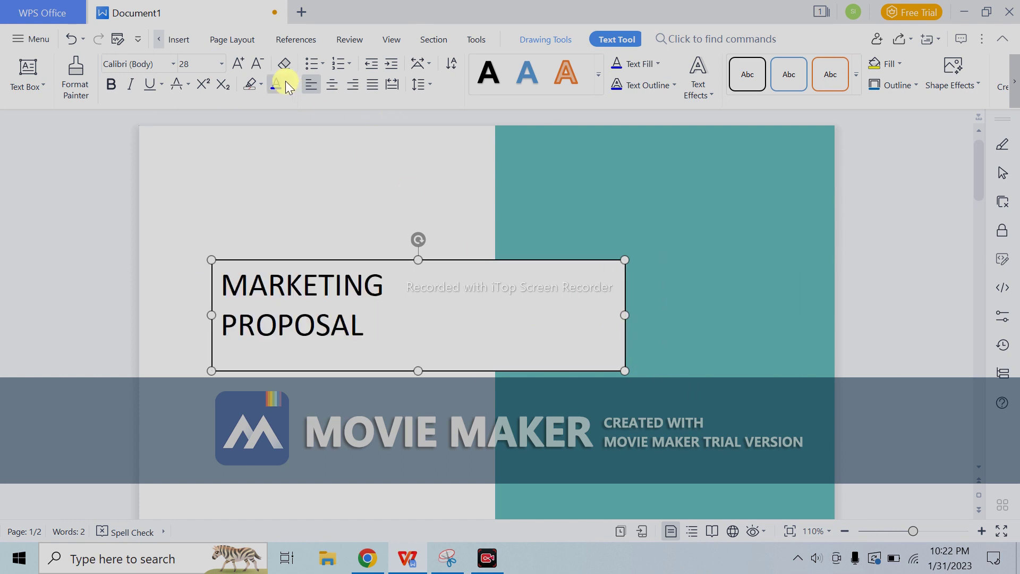
left_click(176, 64)
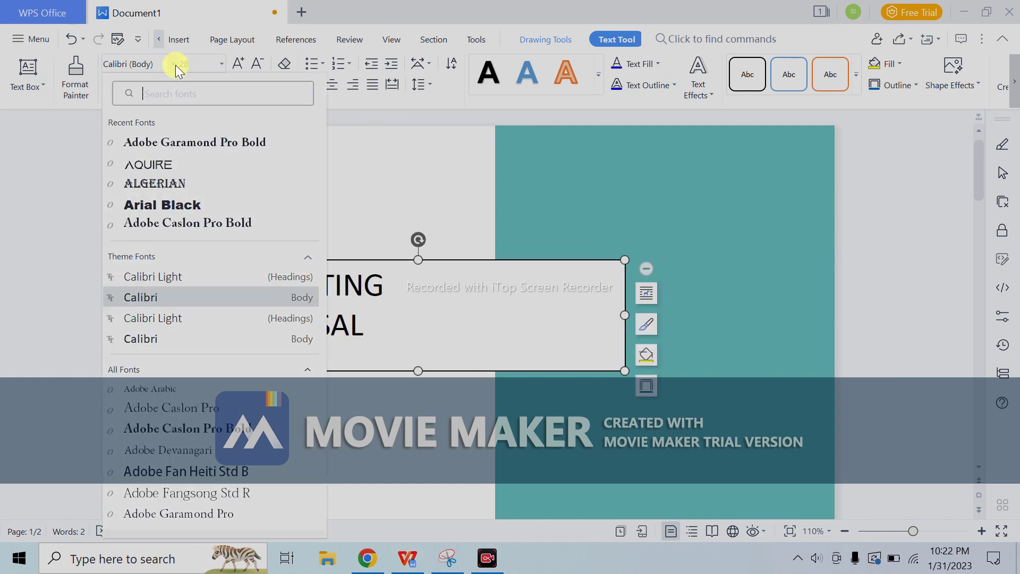
left_click(171, 201)
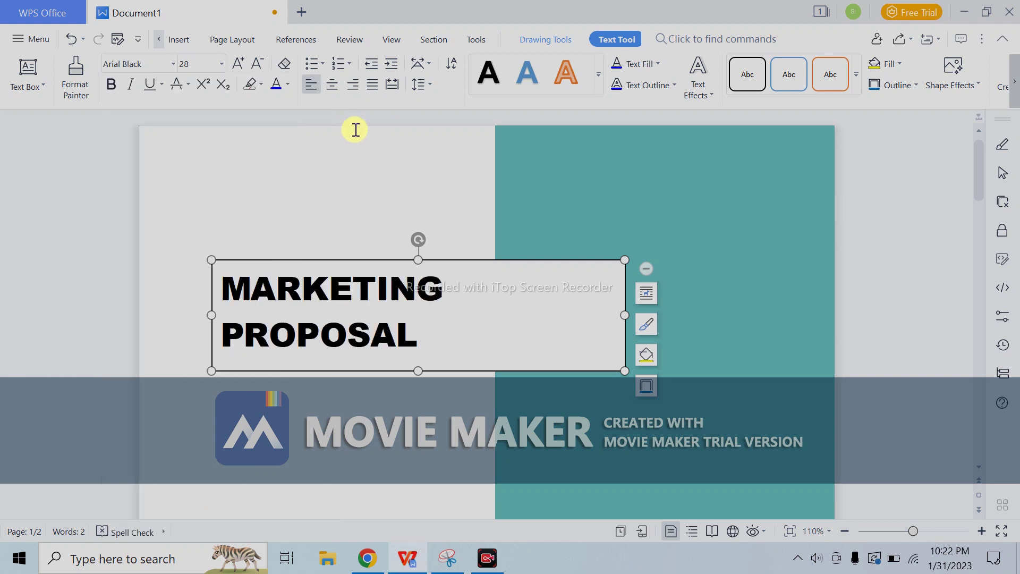
left_click(413, 87)
left_click(412, 86)
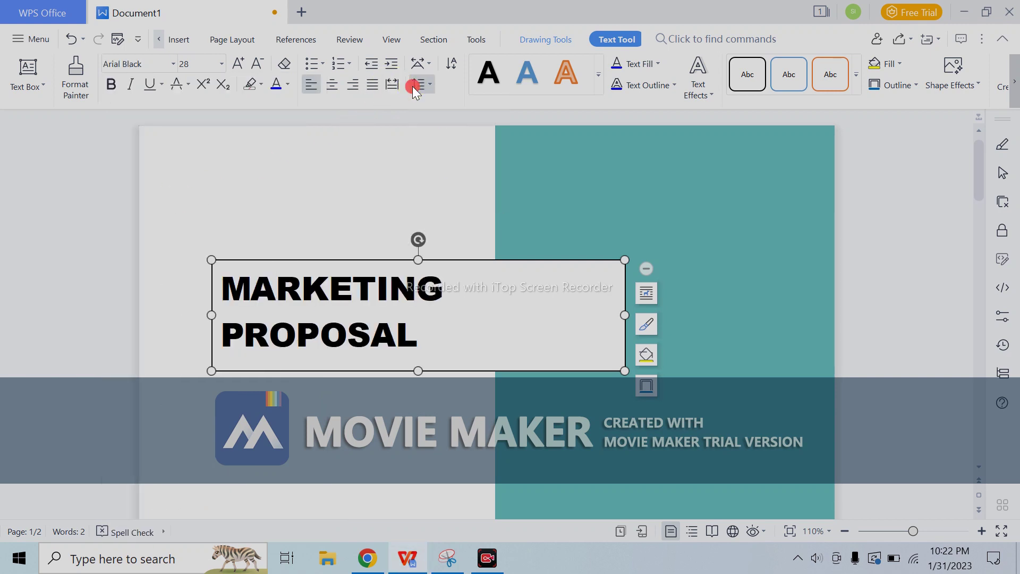
left_click(393, 84)
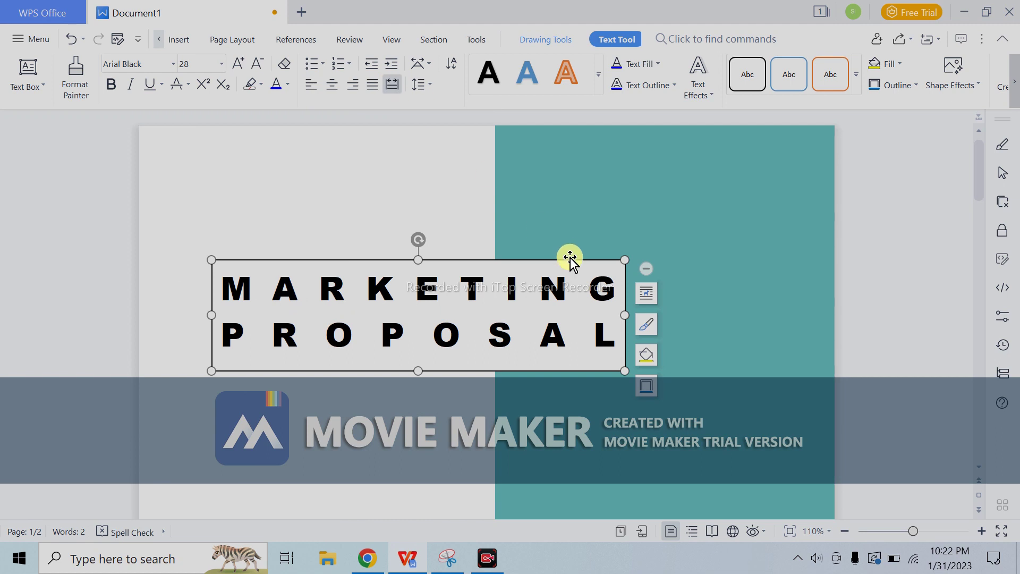
left_click_drag(625, 316, 602, 316)
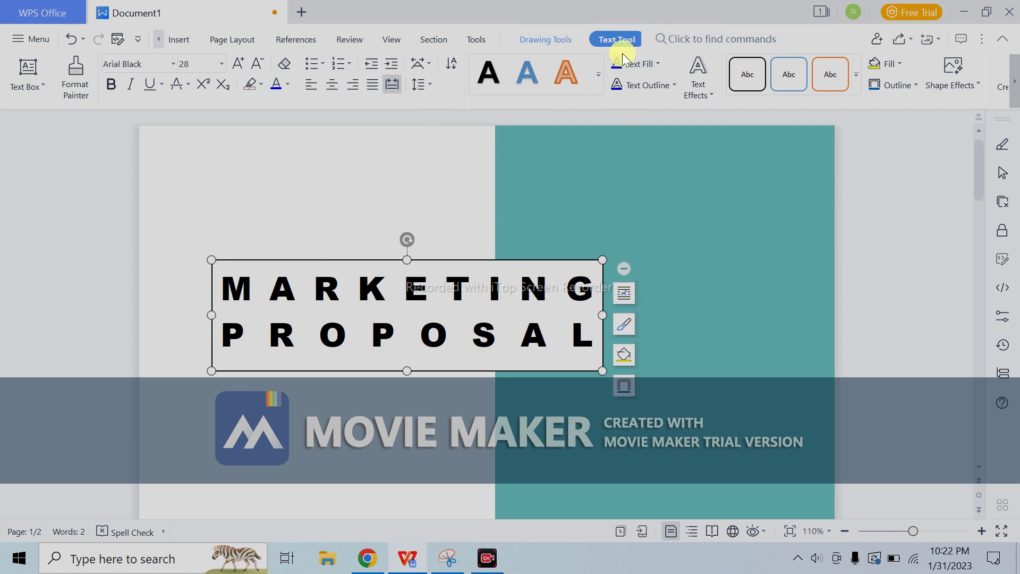
Step: Remove the title text box's background fill and border
left_click(546, 40)
left_click(476, 74)
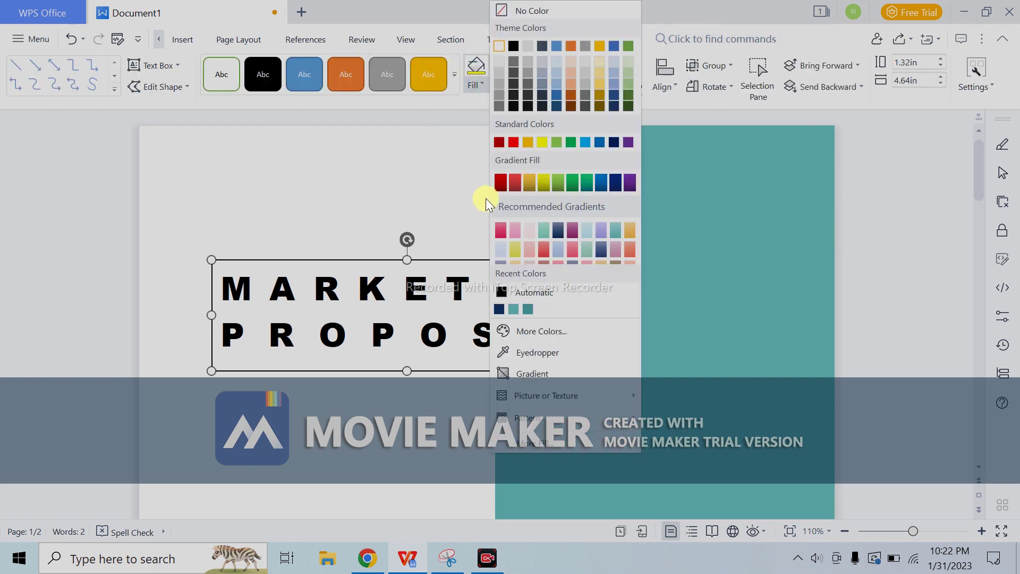
left_click(549, 11)
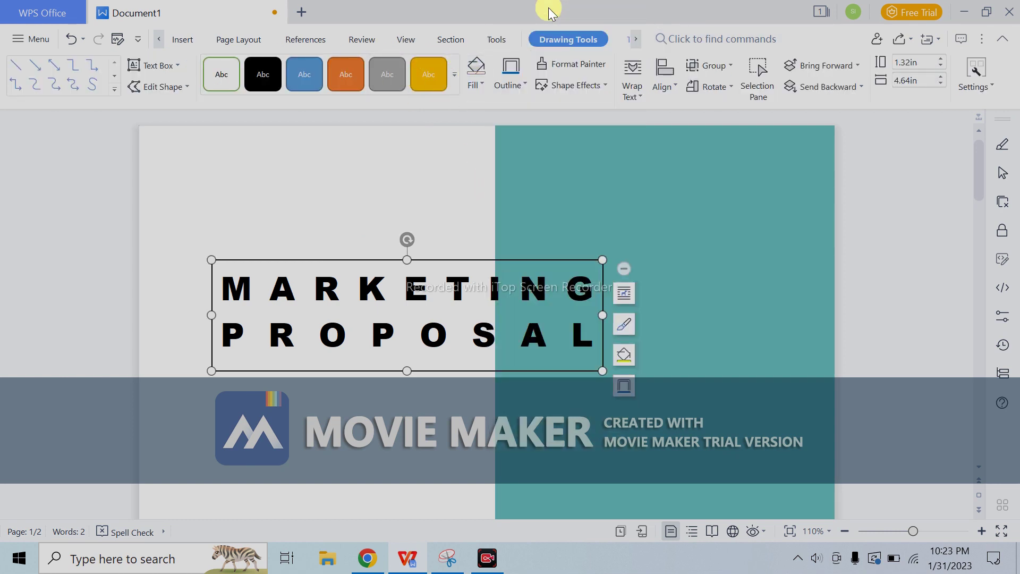
left_click(524, 84)
left_click(527, 102)
left_click(663, 269)
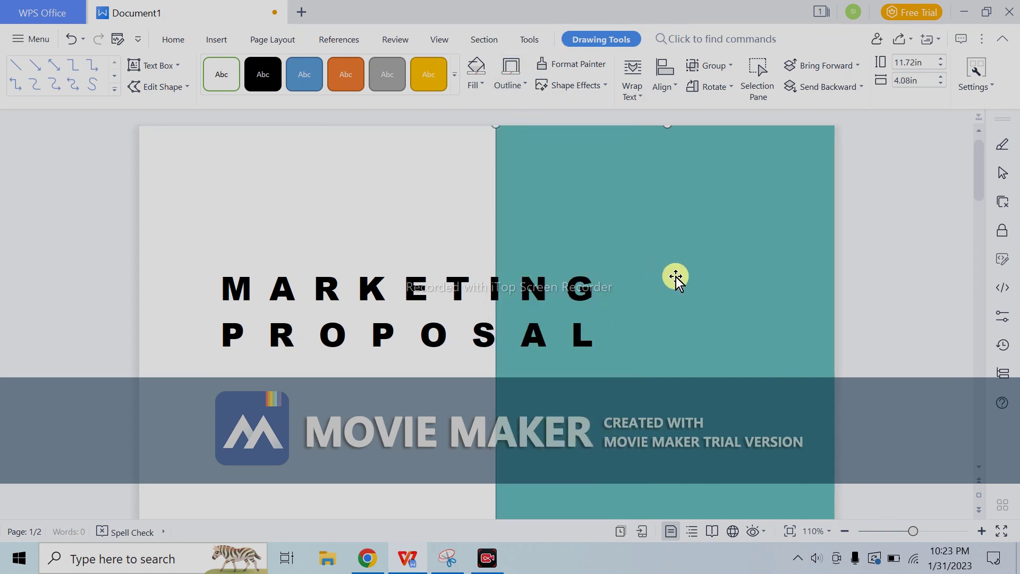
Step: Select all the title text and browse the font list, leaving the font unchanged
scroll(499, 280, "down", 4, "ctrl")
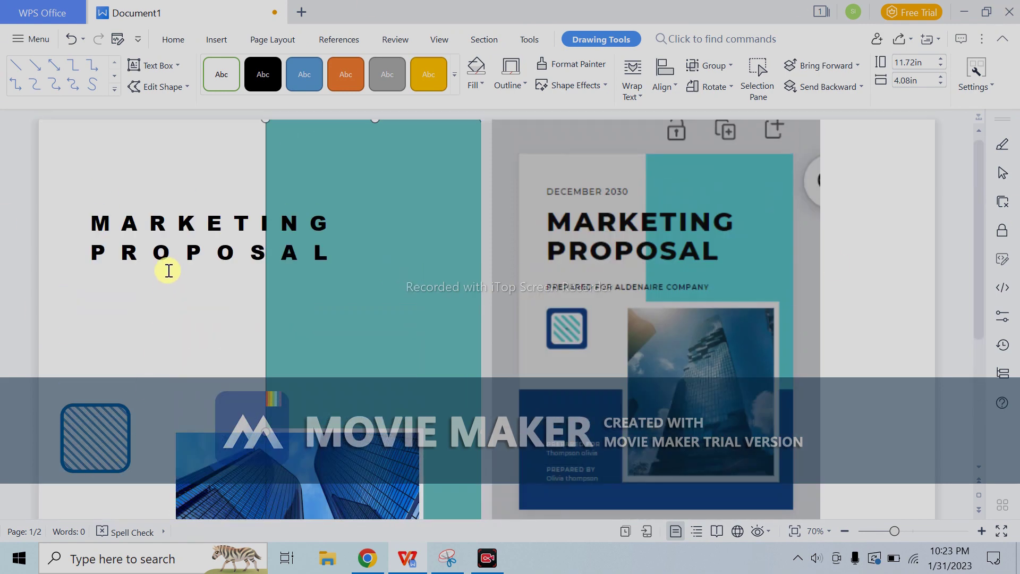
left_click(169, 271)
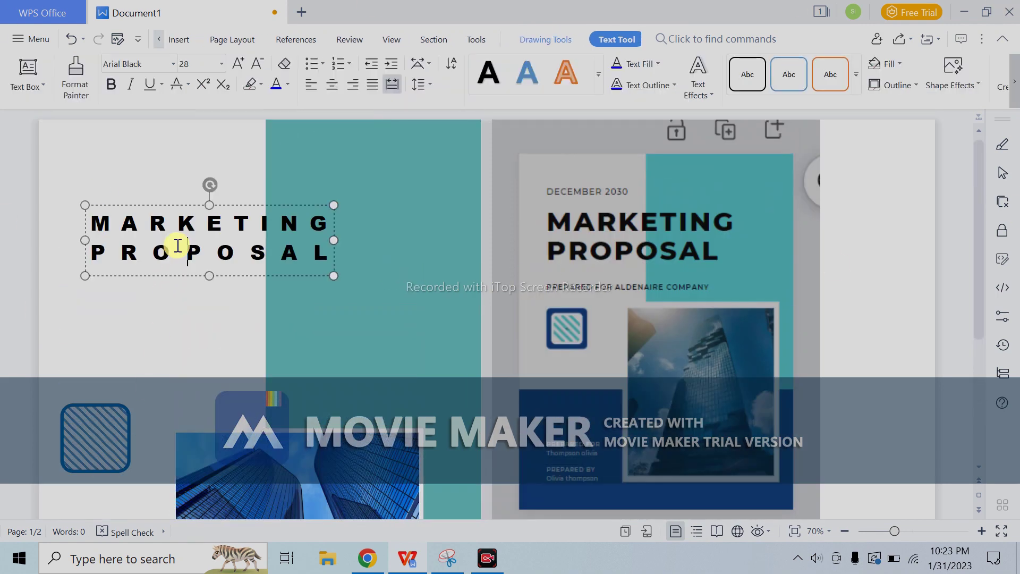
key("ctrl+a")
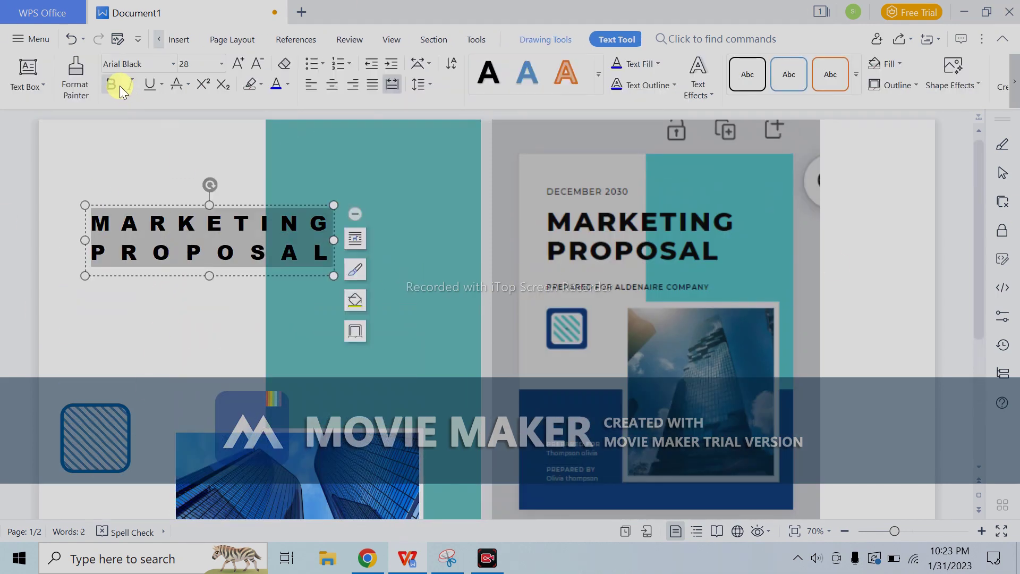
left_click(177, 68)
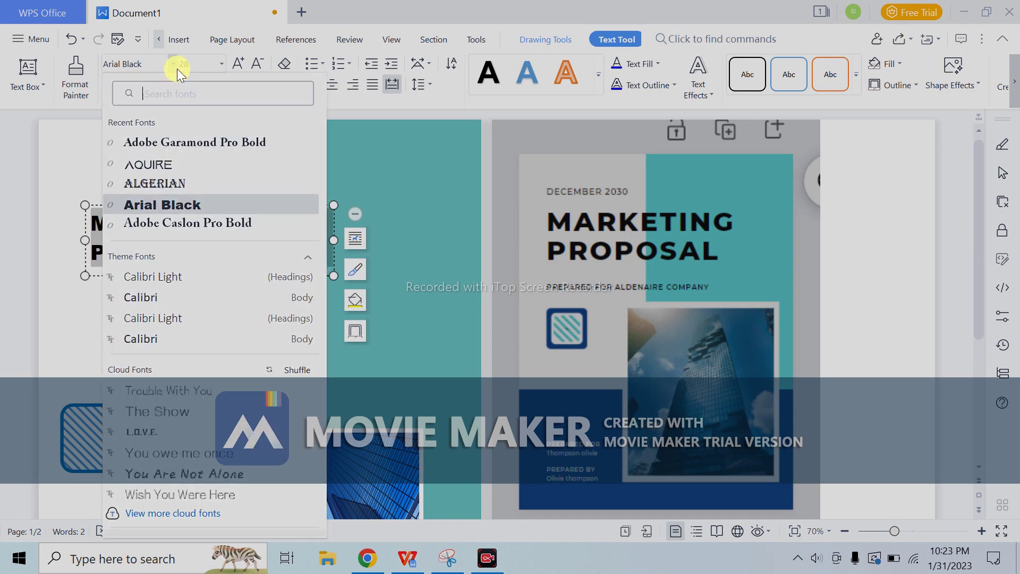
scroll(228, 351, "down", 2)
scroll(235, 336, "down", 3)
scroll(233, 462, "down", 2)
scroll(234, 462, "down", 2)
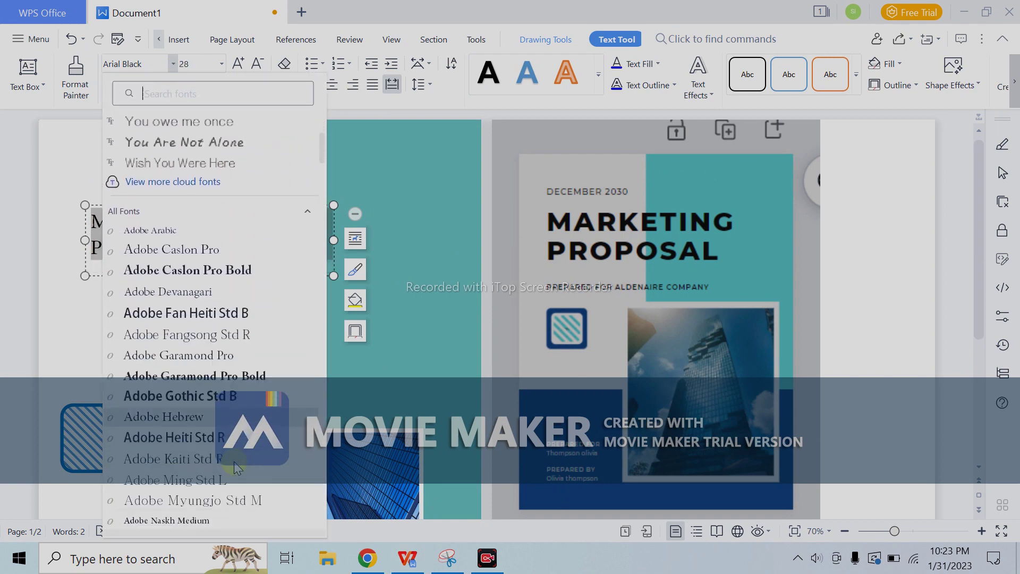
left_click(65, 320)
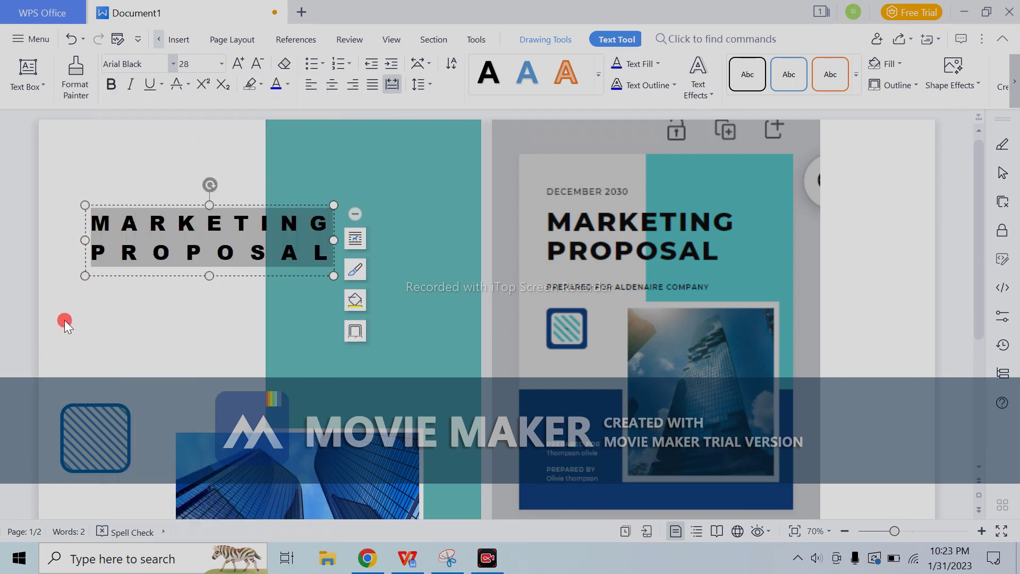
Step: Enlarge the MARKETING PROPOSAL title text to 36 pt
left_click(251, 265)
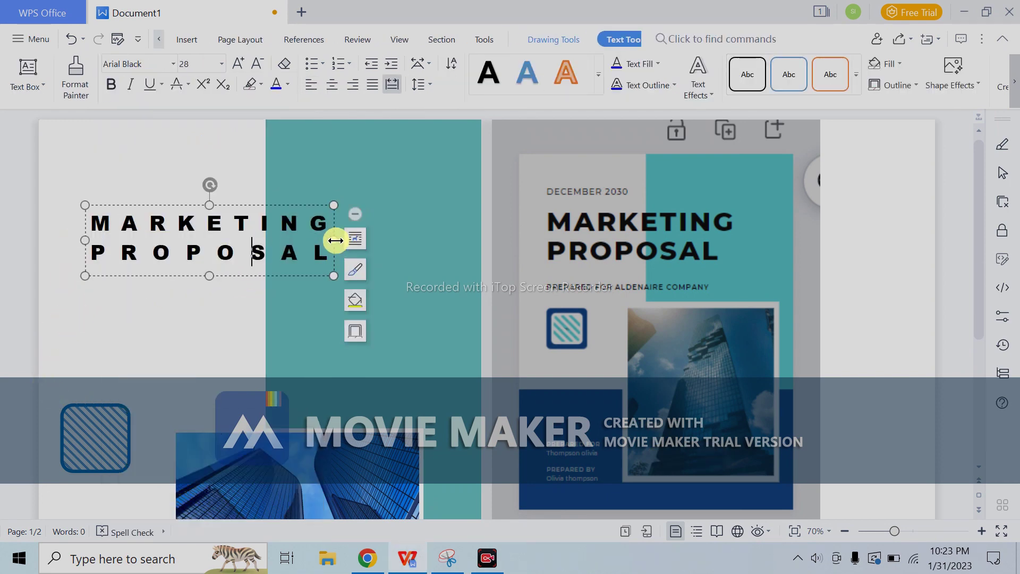
key("ctrl+a")
left_click(240, 64)
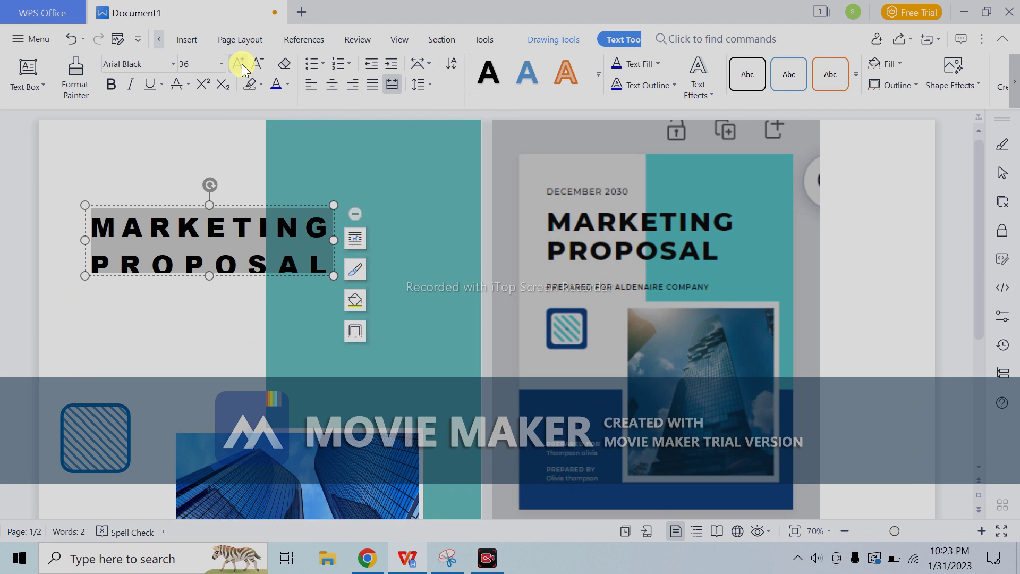
left_click_drag(334, 241, 337, 240)
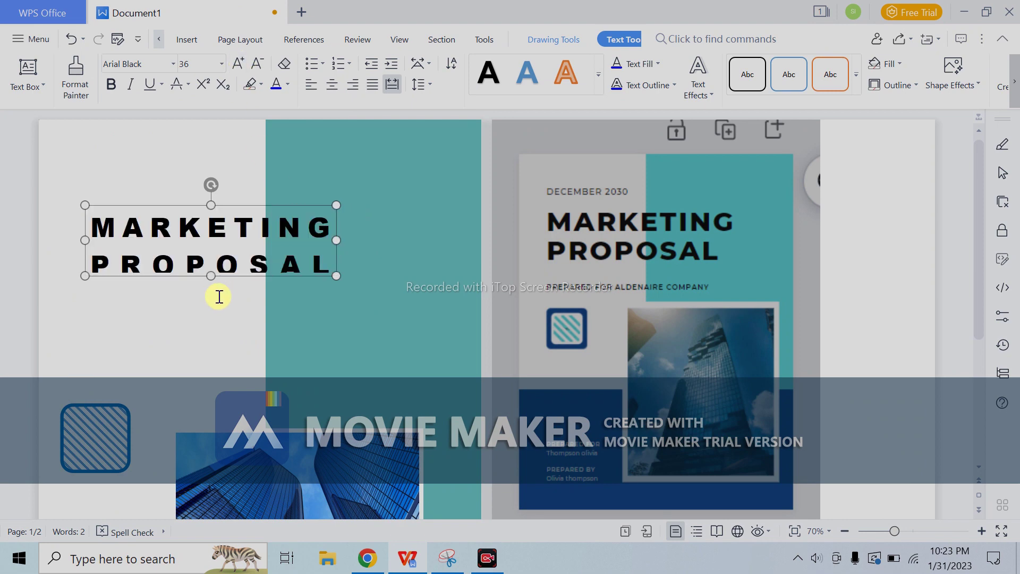
left_click(197, 316)
Step: Narrow the title box from the right and nudge it up toward the top-left
left_click(248, 217)
left_click(210, 289)
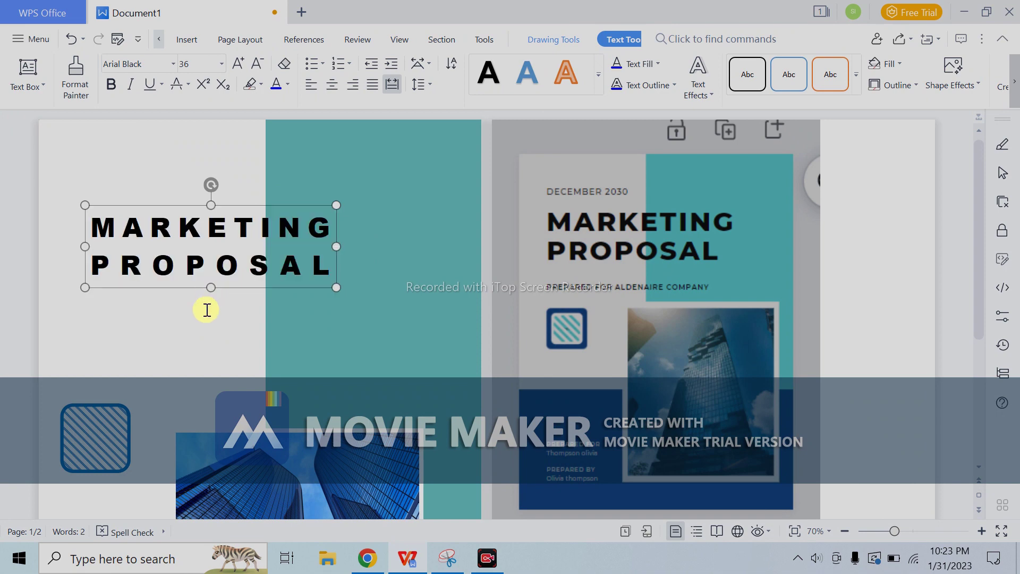
left_click(206, 310)
left_click(211, 253)
left_click(211, 284)
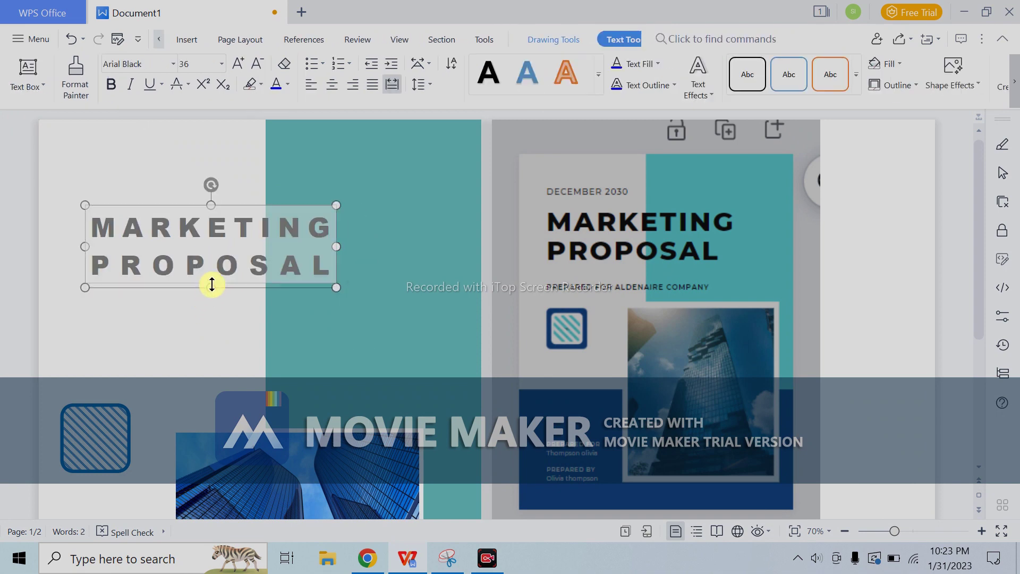
left_click(217, 315)
left_click(326, 255)
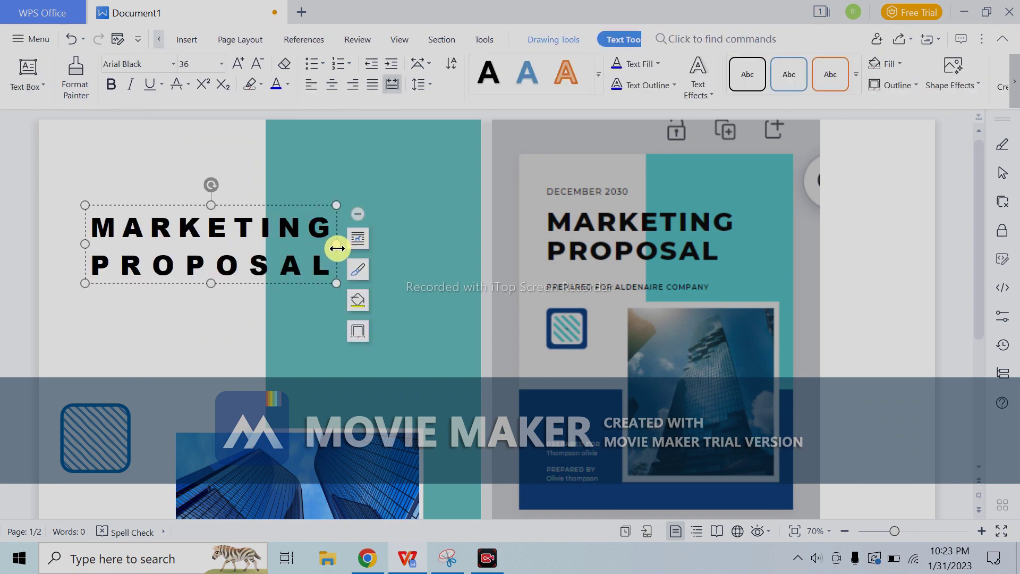
left_click_drag(337, 248, 313, 250)
left_click_drag(277, 205, 281, 199)
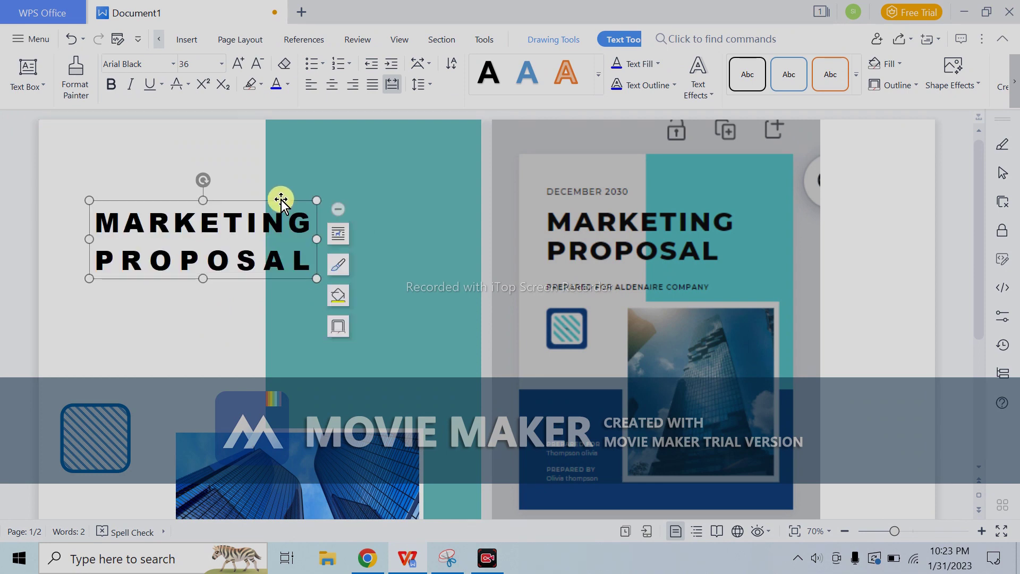
left_click(220, 346)
left_click(154, 223)
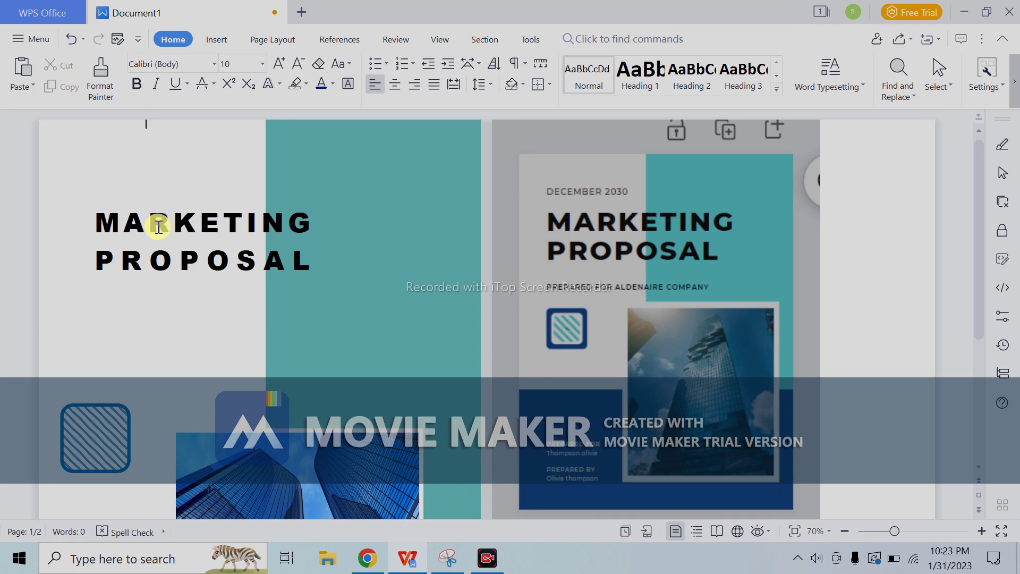
Step: Copy the title box above the title and change its text to DECEMBER 2023
left_click(186, 40)
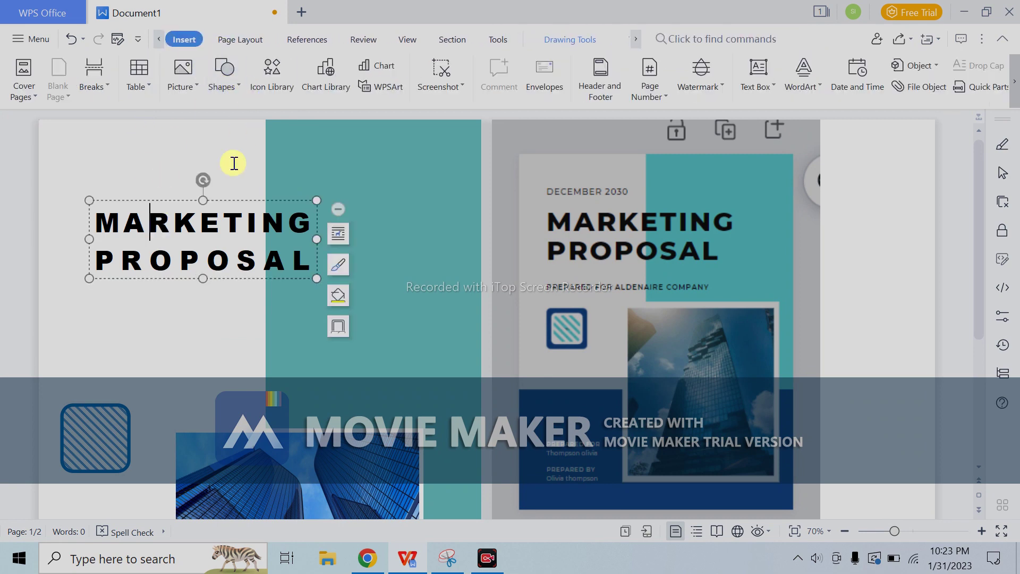
left_click_drag(218, 202, 235, 156)
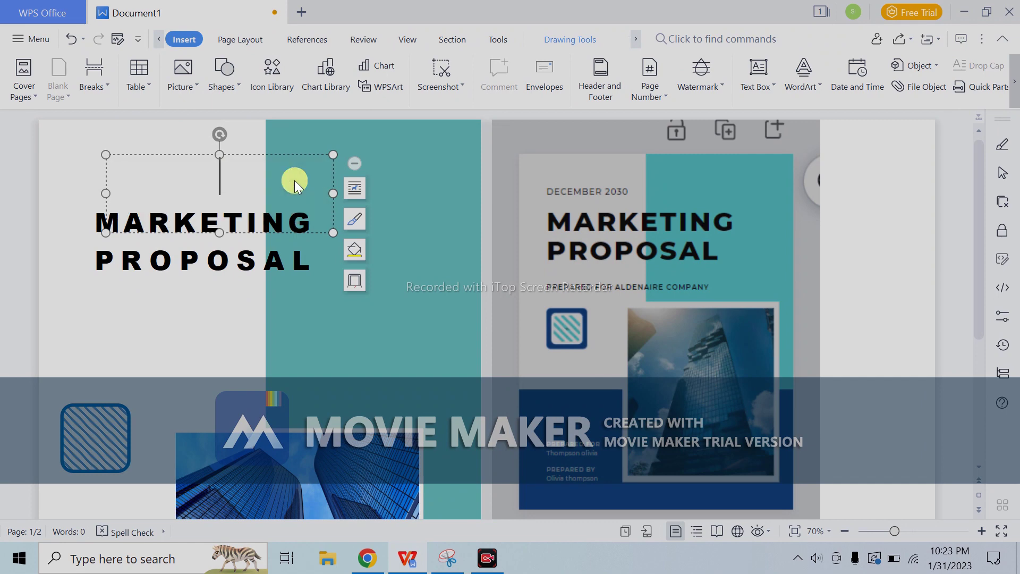
type("DECEM")
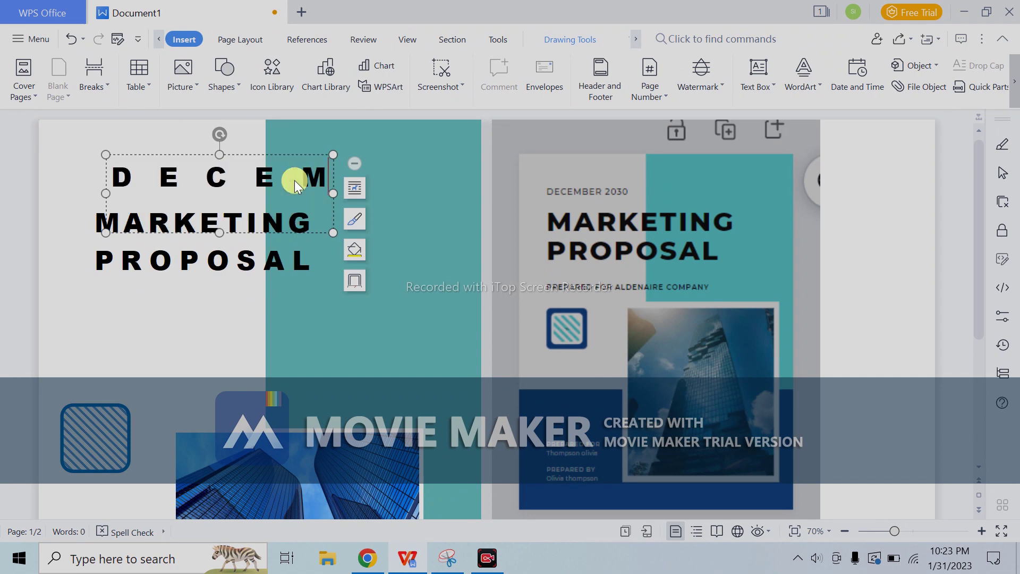
type("BER")
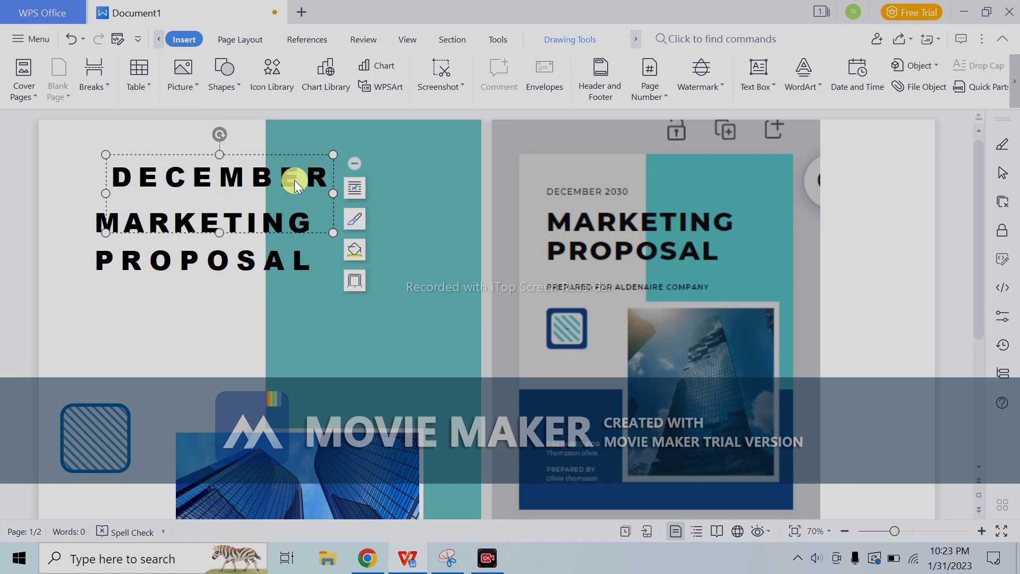
type(" 2023")
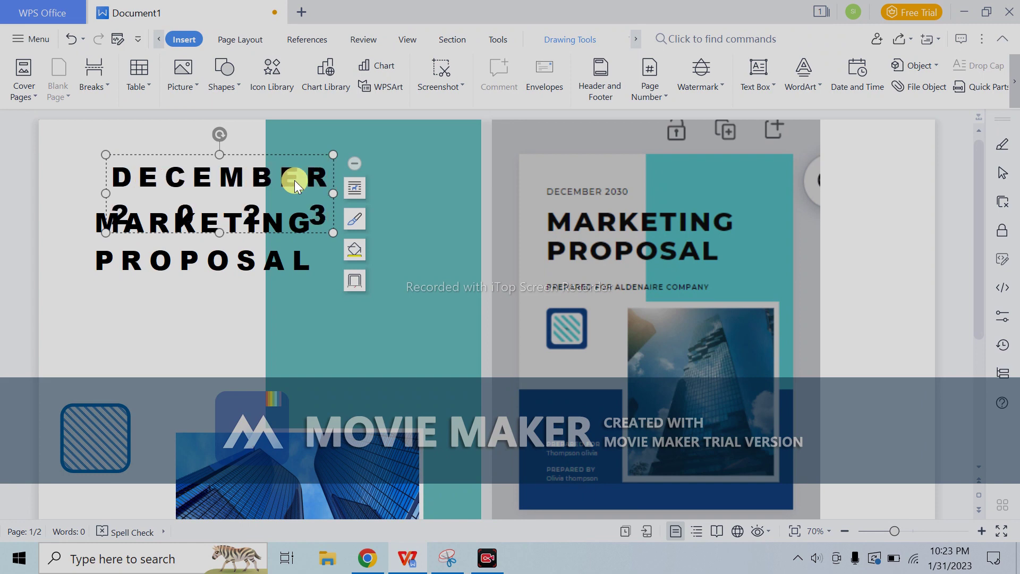
Step: Set the date text to 22 pt Adobe Garamond Pro
key("ctrl+a")
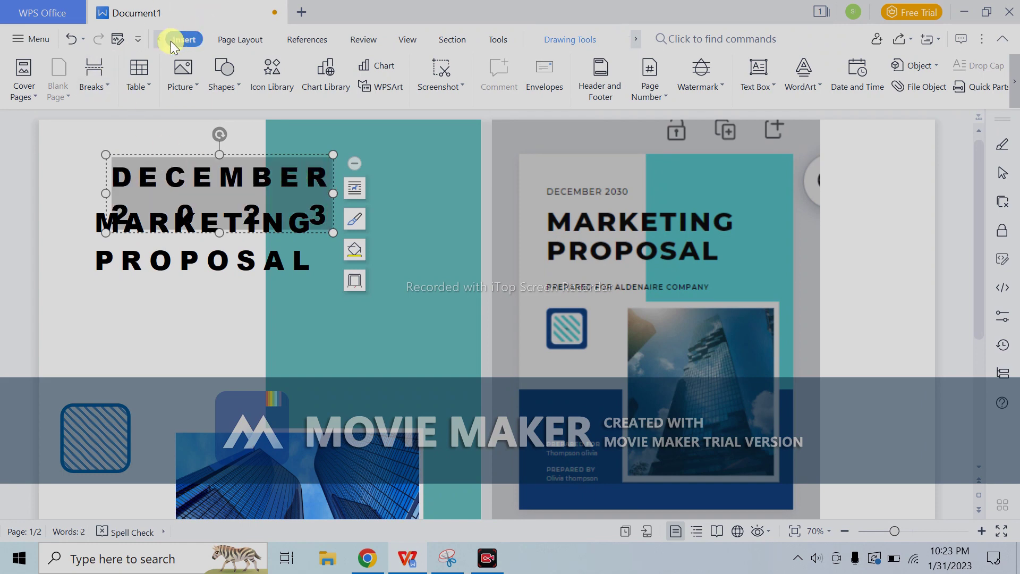
left_click(160, 37)
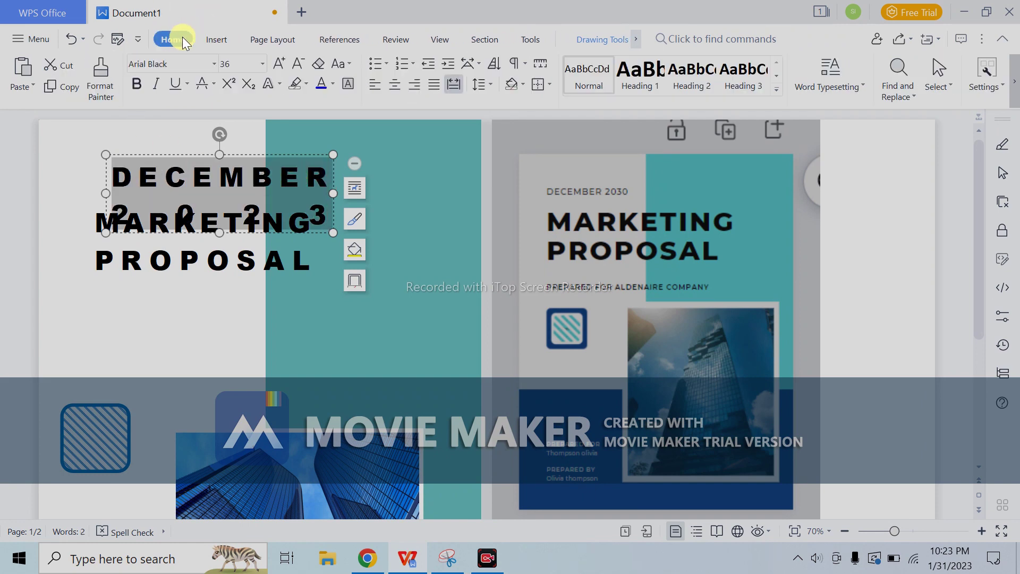
left_click(298, 64)
left_click(298, 64)
left_click(298, 65)
left_click(297, 65)
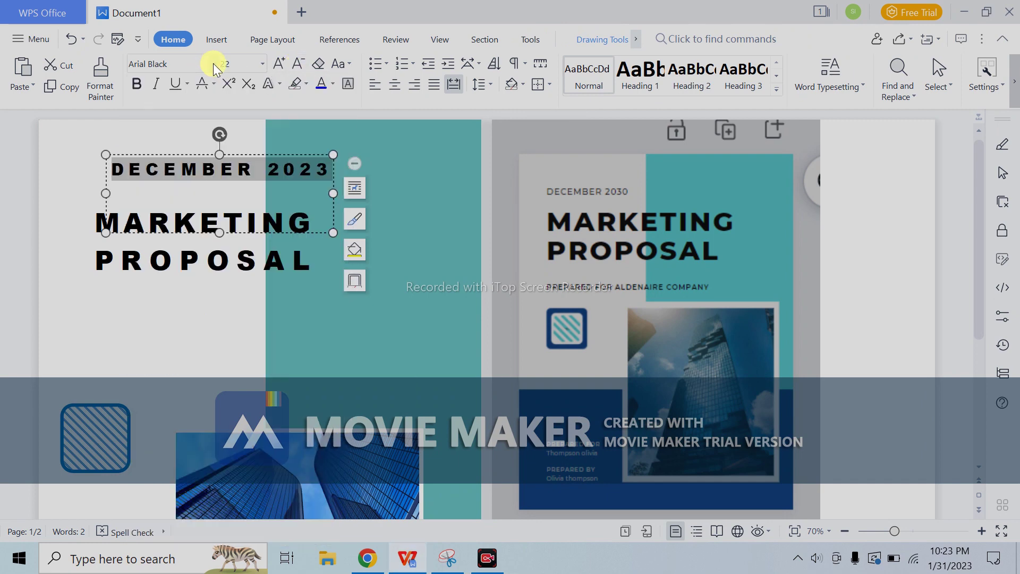
left_click(212, 62)
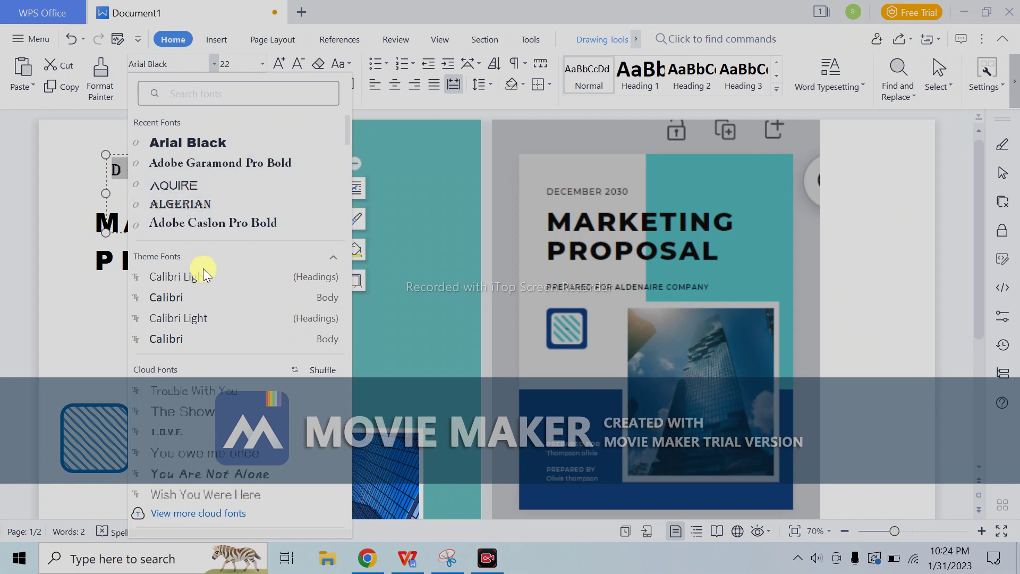
scroll(209, 307, "down", 1)
scroll(223, 399, "down", 3)
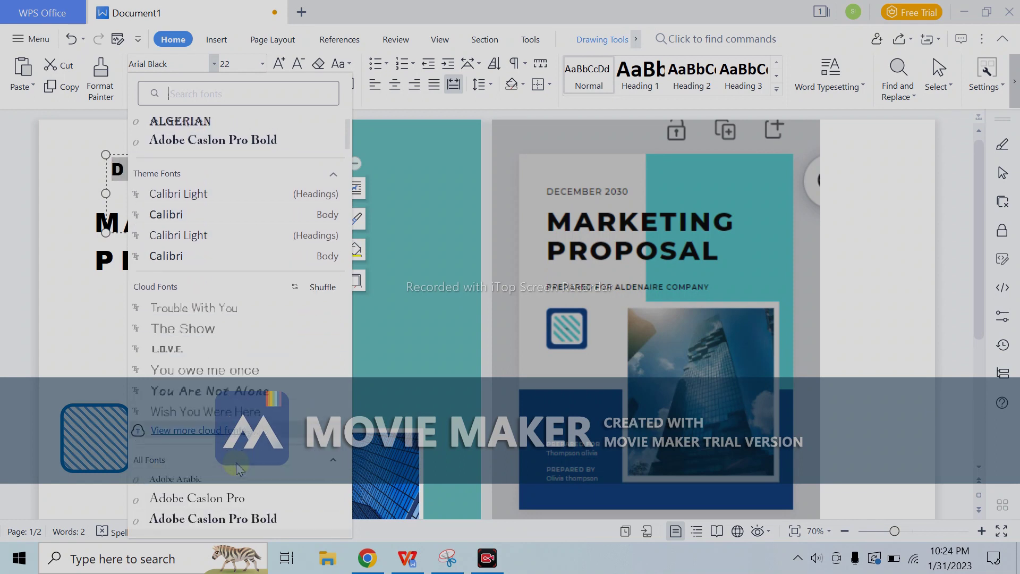
scroll(237, 481, "down", 2)
scroll(237, 481, "down", 2)
scroll(238, 480, "down", 2)
scroll(240, 478, "down", 1)
scroll(242, 477, "down", 1)
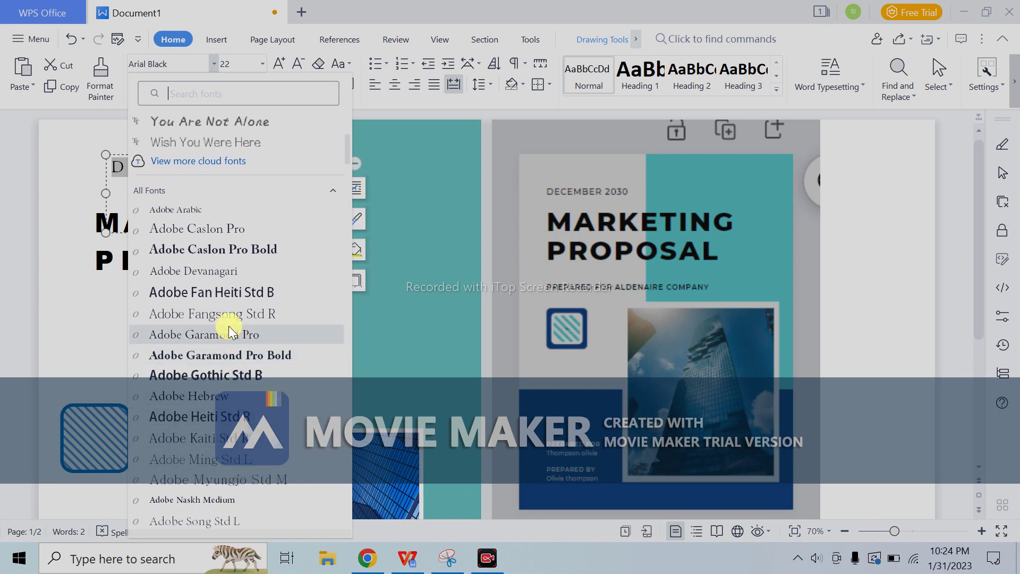
left_click(228, 327)
Step: Shorten and narrow the DECEMBER 2023 box to fit its single line
left_click(259, 314)
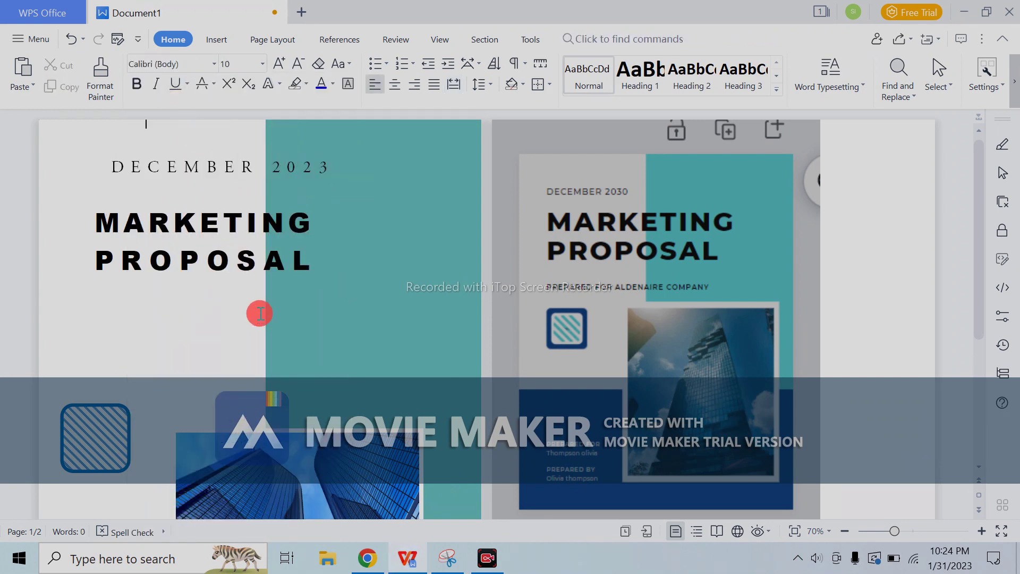
left_click(262, 167)
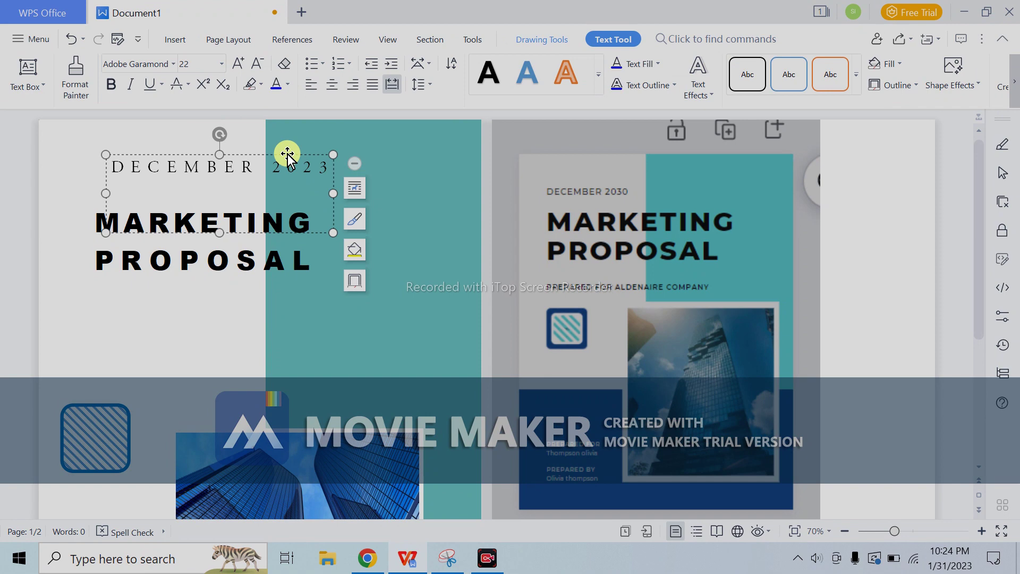
left_click_drag(219, 232, 219, 188)
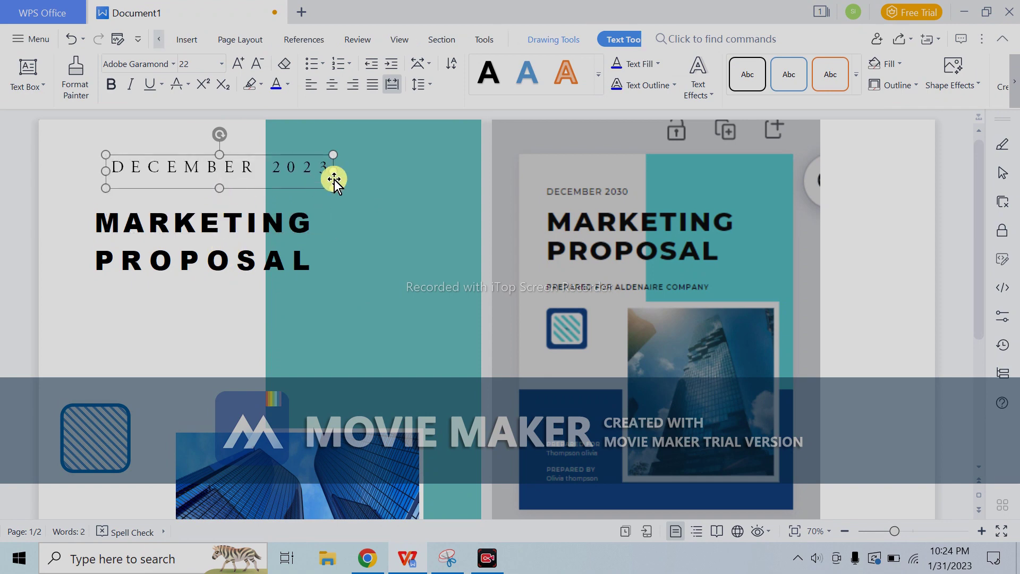
left_click_drag(333, 170, 295, 170)
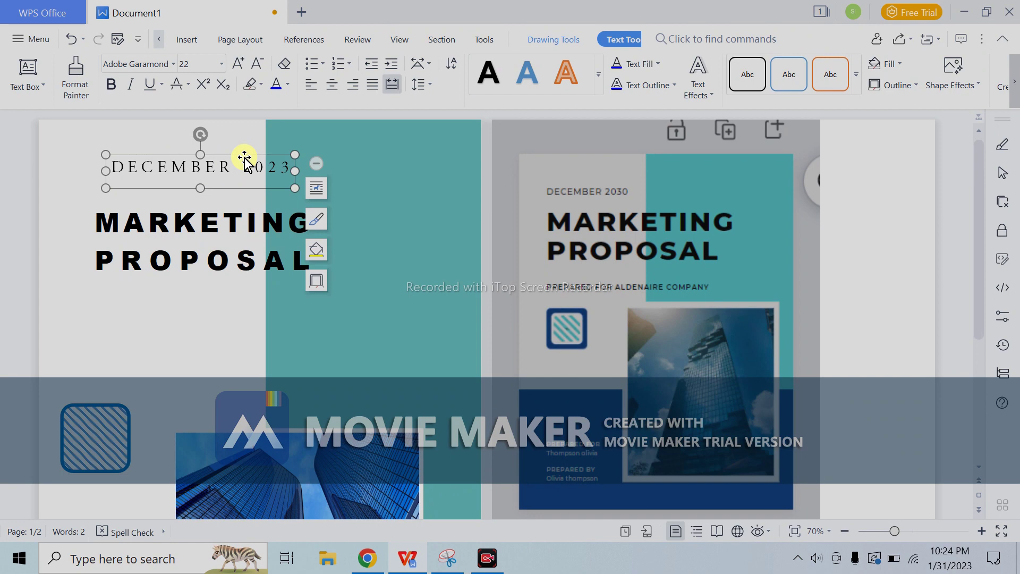
left_click(487, 558)
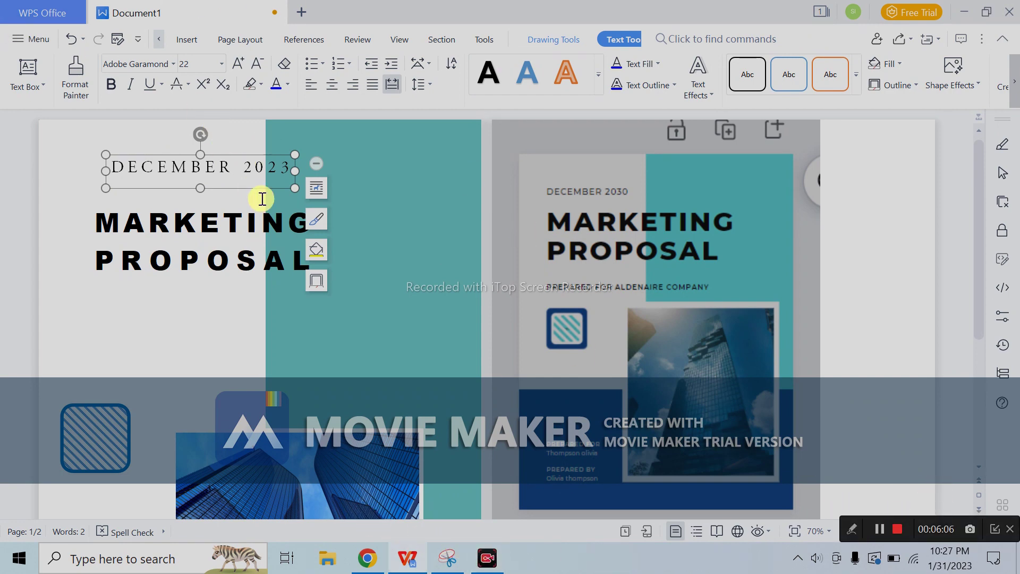
left_click(202, 178)
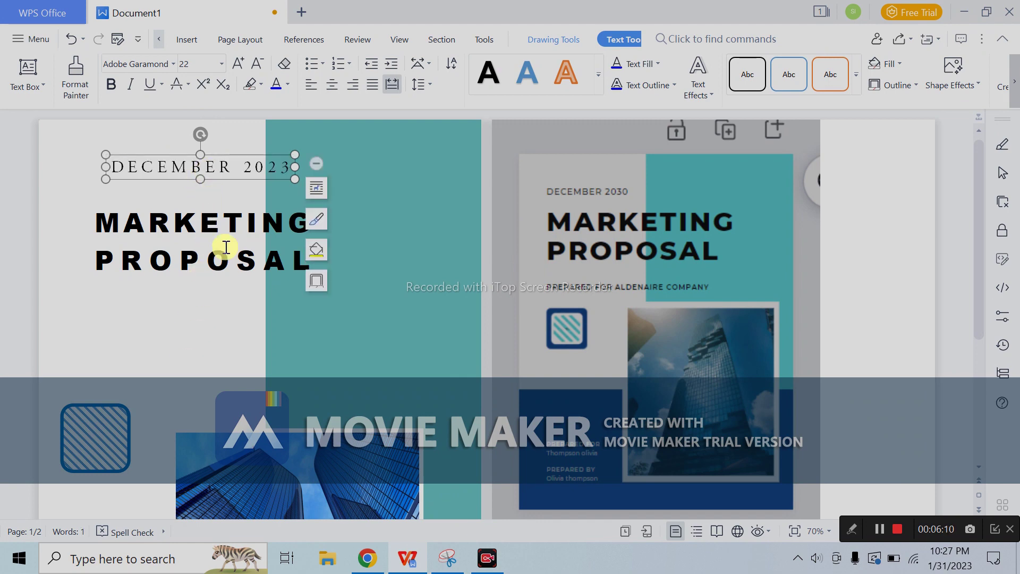
Step: Copy the date box below the title and replace its text with PREPARED BY STEP UP
left_click_drag(242, 186, 222, 334)
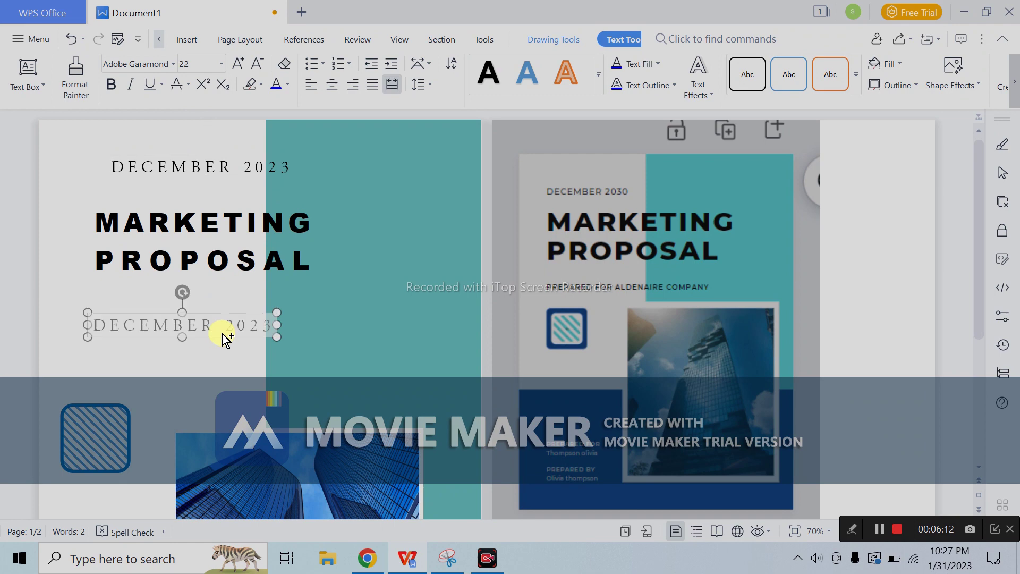
left_click_drag(277, 314, 340, 324)
left_click(269, 321)
triple_click(311, 324)
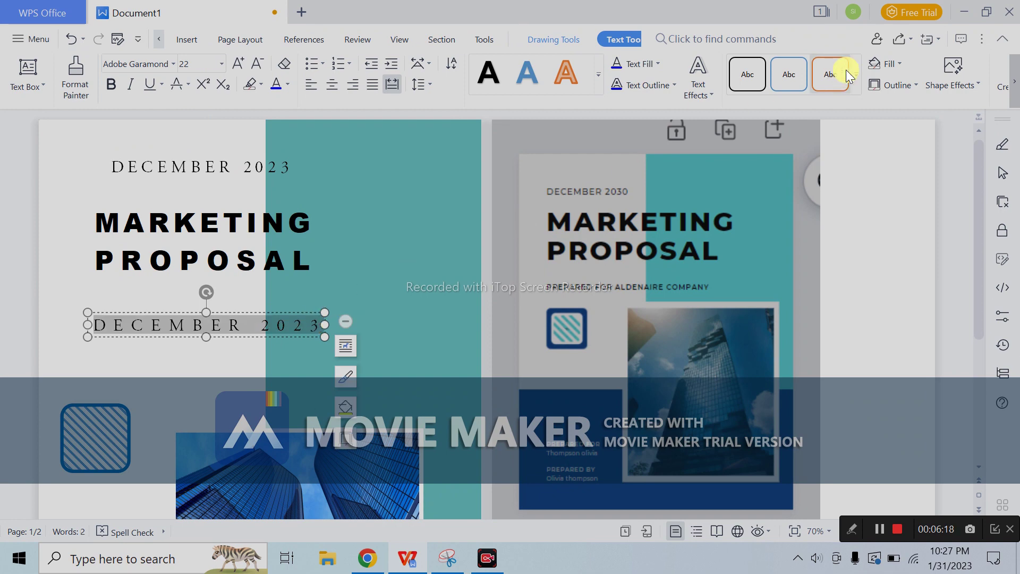
key("BackSpace")
type("PREPA")
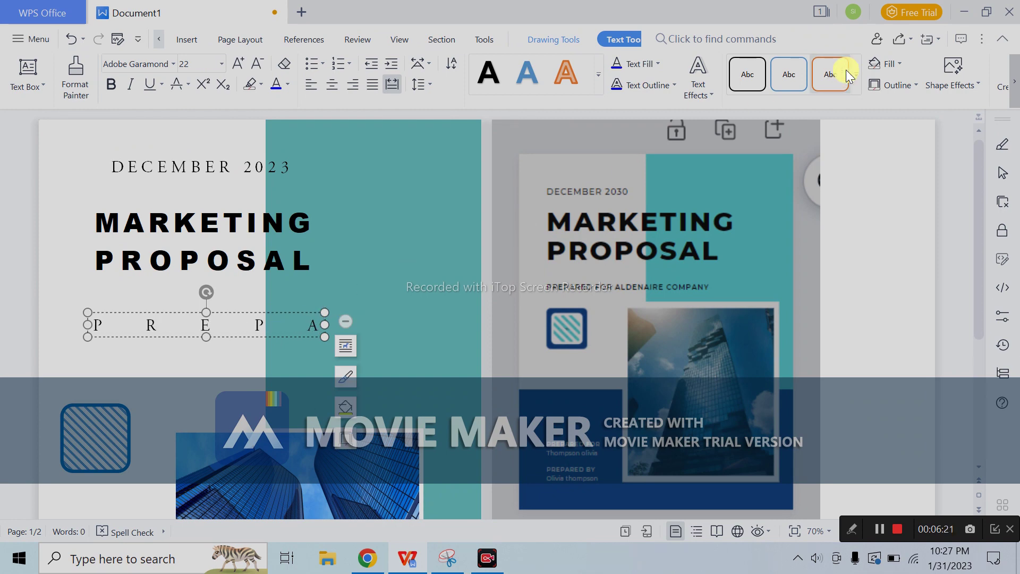
type("RED BY STEP UP")
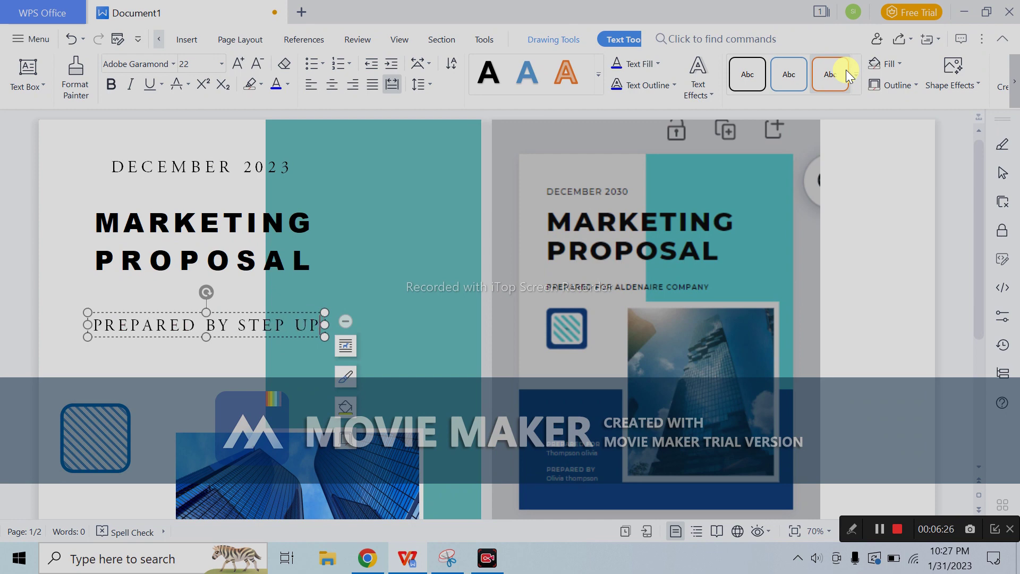
Step: Make PREPARED BY STEP UP 20 pt bold and nudge its box slightly up
key("ctrl+a")
left_click(257, 63)
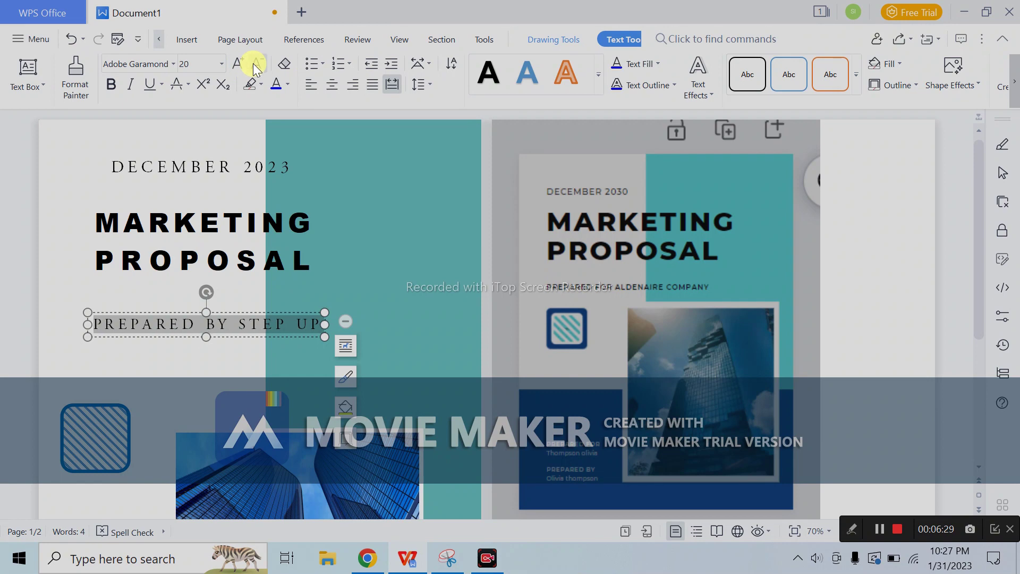
left_click(235, 308)
left_click_drag(237, 303, 240, 292)
left_click(407, 271)
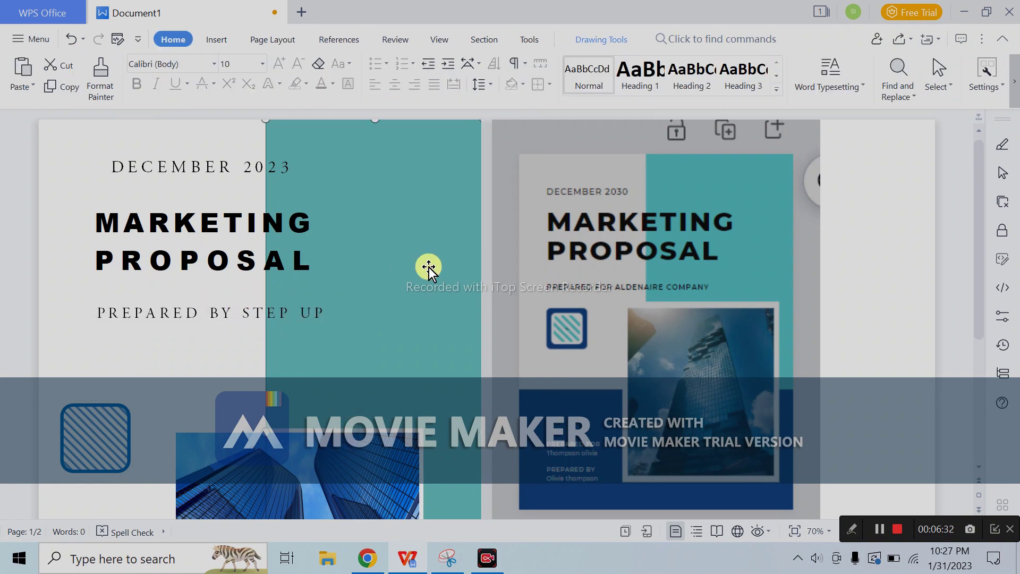
left_click(280, 314)
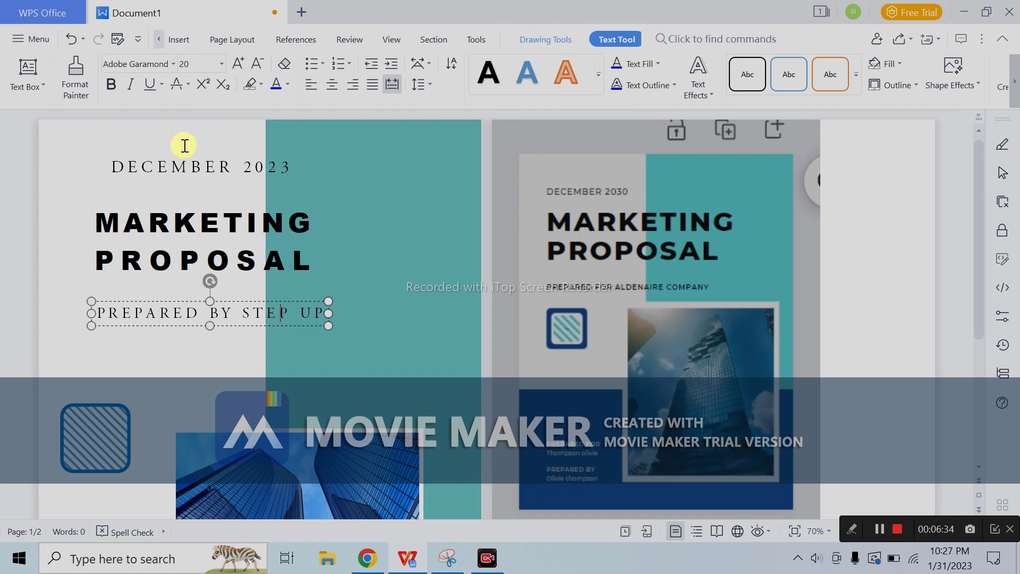
left_click(110, 84)
left_click(243, 302)
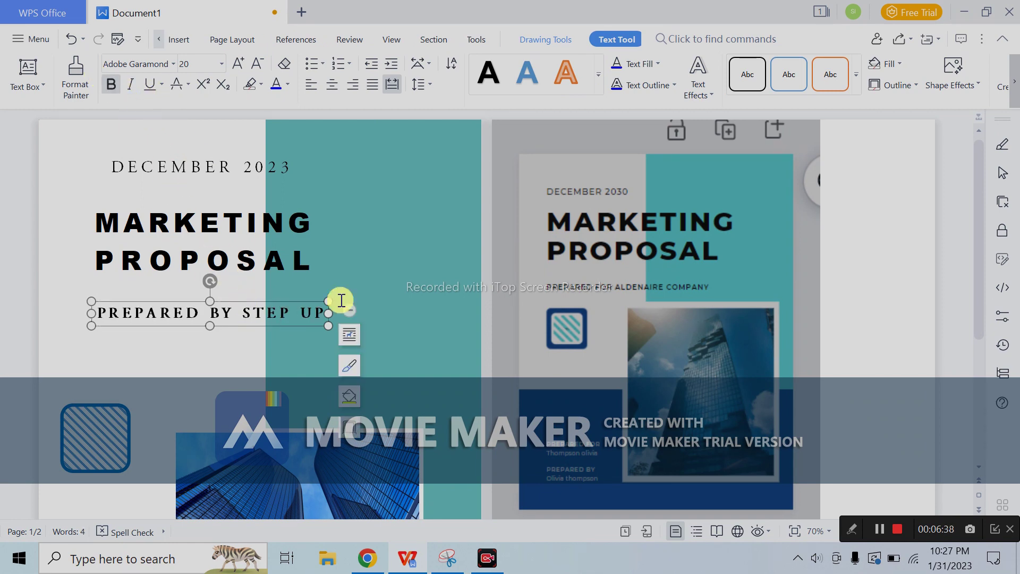
left_click(319, 358)
left_click(295, 316)
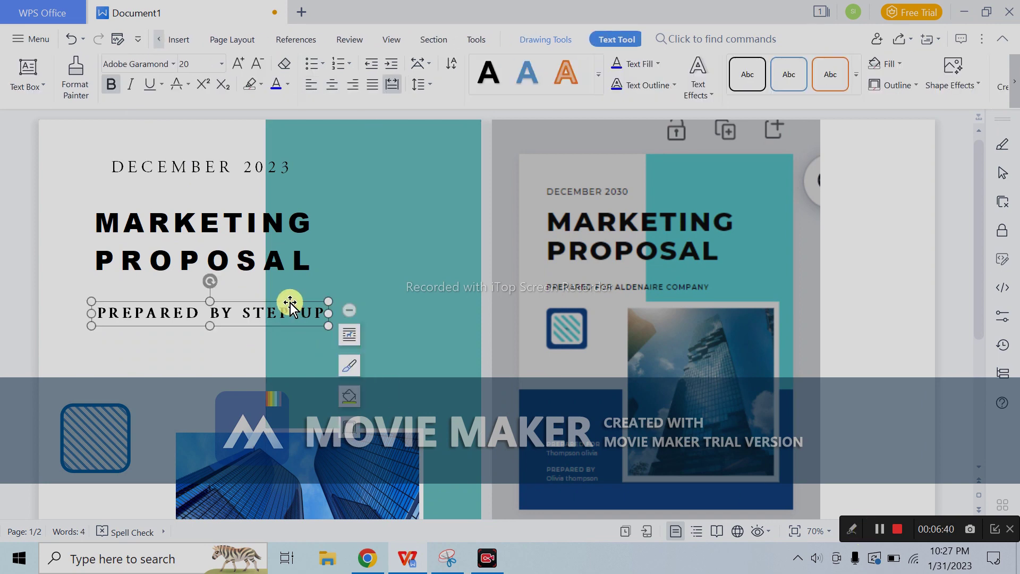
left_click(186, 167)
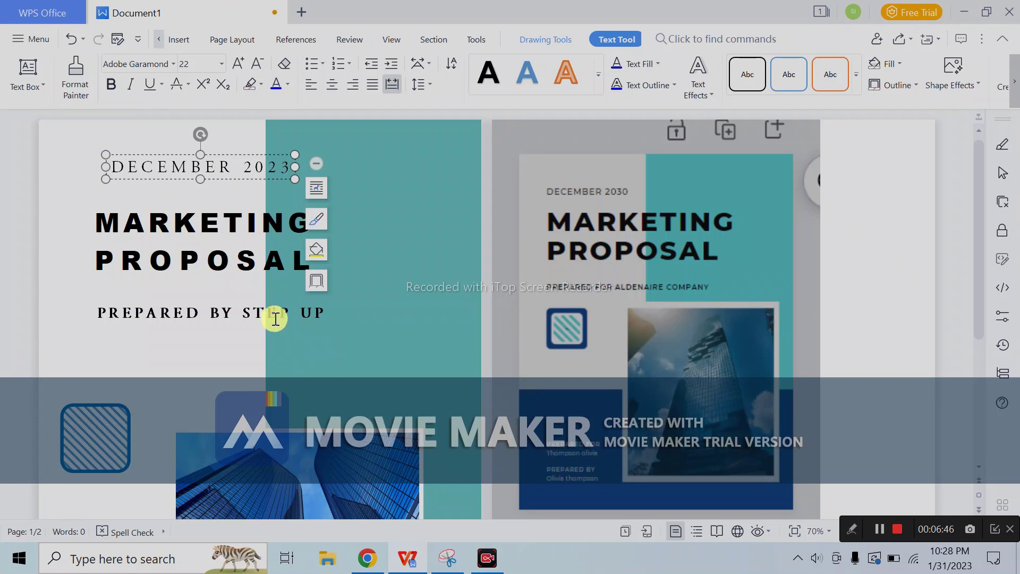
left_click(291, 355)
Step: Duplicate the PREPARED BY STEP UP box and move the copy onto the dark blue band
scroll(314, 334, "down", 1)
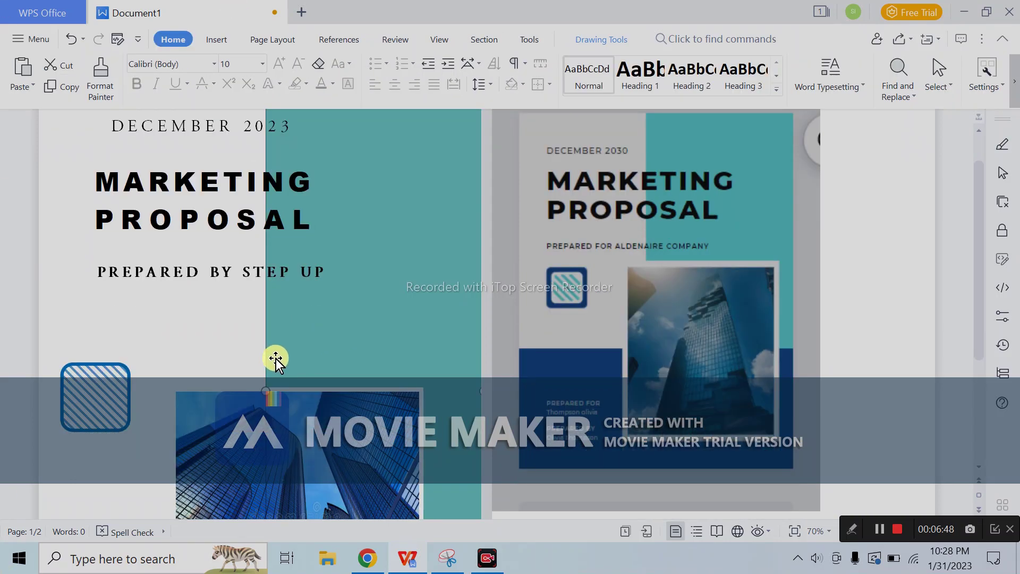
scroll(299, 358, "down", 3)
scroll(259, 367, "down", 1)
scroll(278, 376, "down", 1)
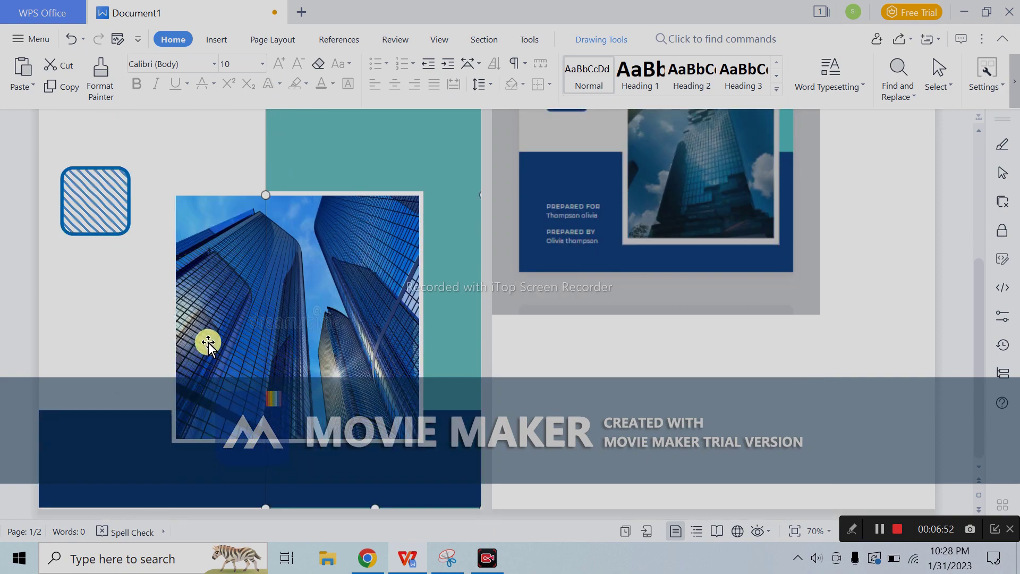
scroll(171, 332, "up", 2)
scroll(172, 333, "up", 2)
left_click(216, 247)
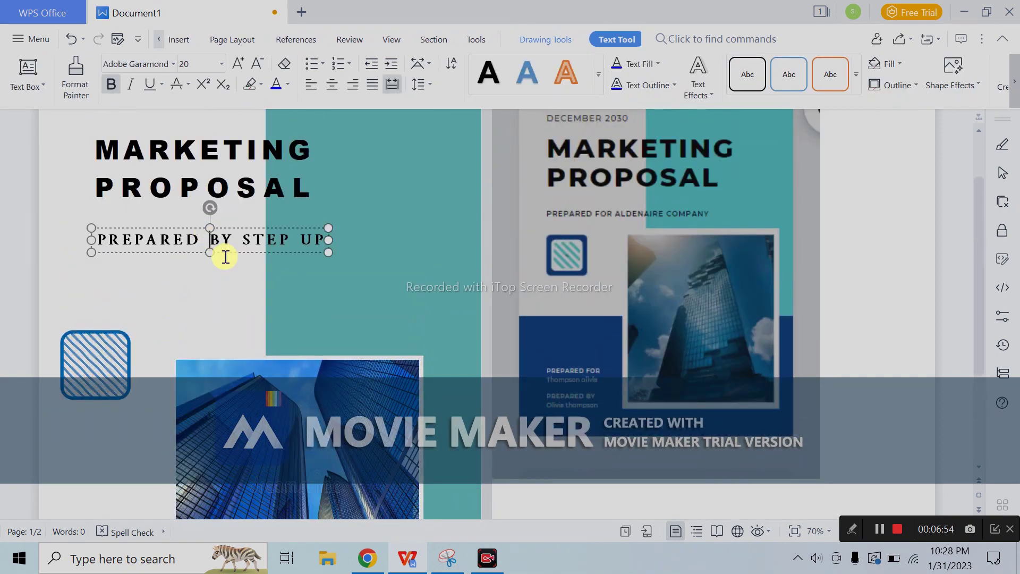
left_click_drag(240, 254, 246, 298)
left_click_drag(337, 295, 249, 348)
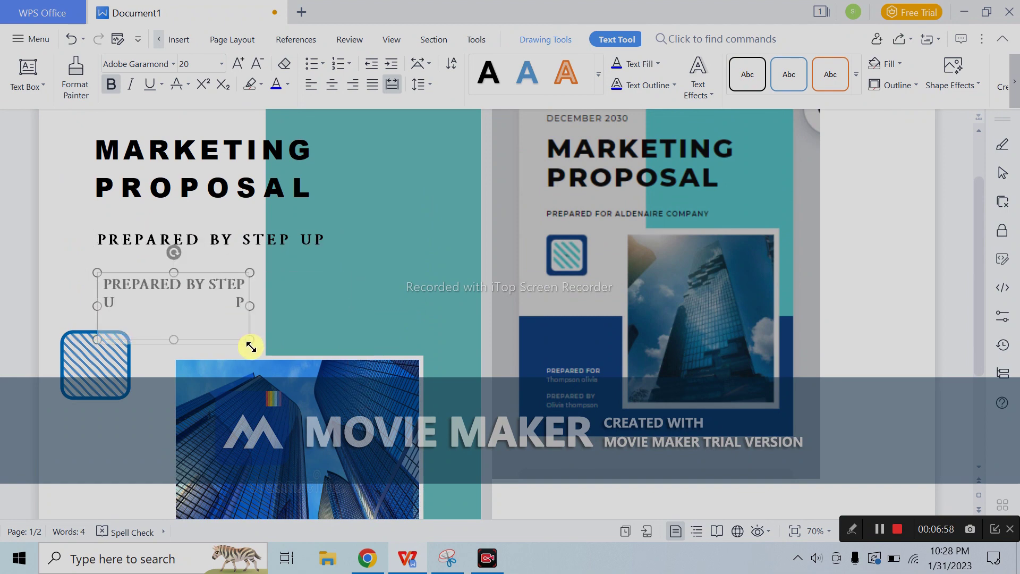
scroll(225, 284, "down", 4)
left_click_drag(219, 181, 202, 470)
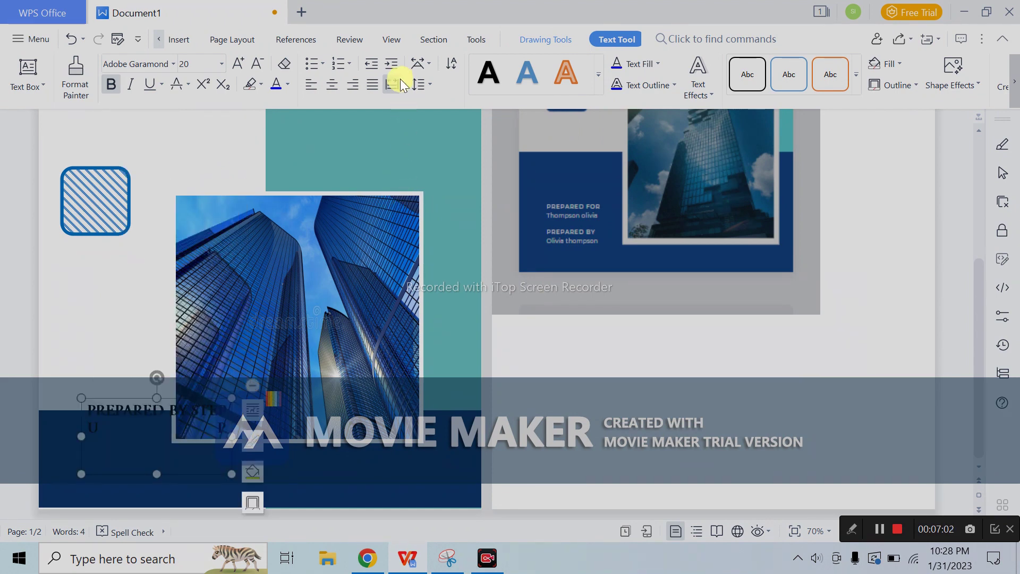
Step: Make the copied text white, nudge it lower, and raise the building photo
left_click(373, 84)
left_click(287, 84)
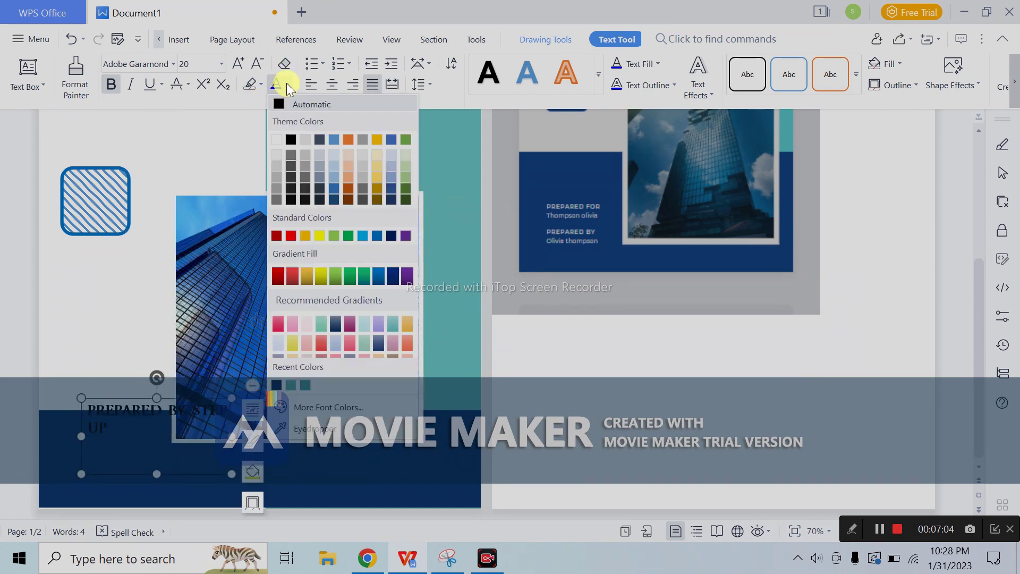
left_click(278, 139)
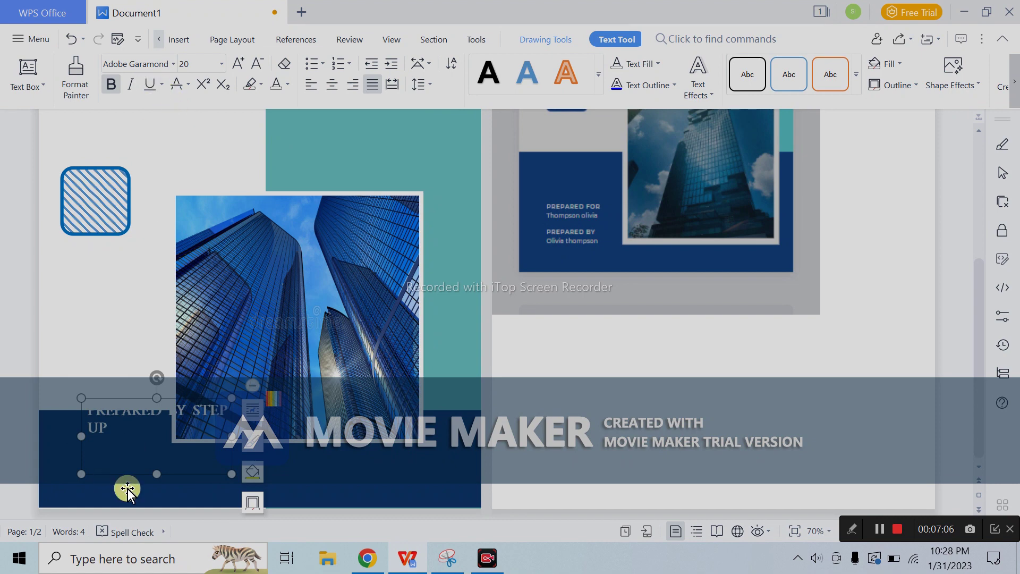
key("Down")
key("Down")
key("Down")
key("Down")
key("Down")
key("Down")
key("Down")
key("Down")
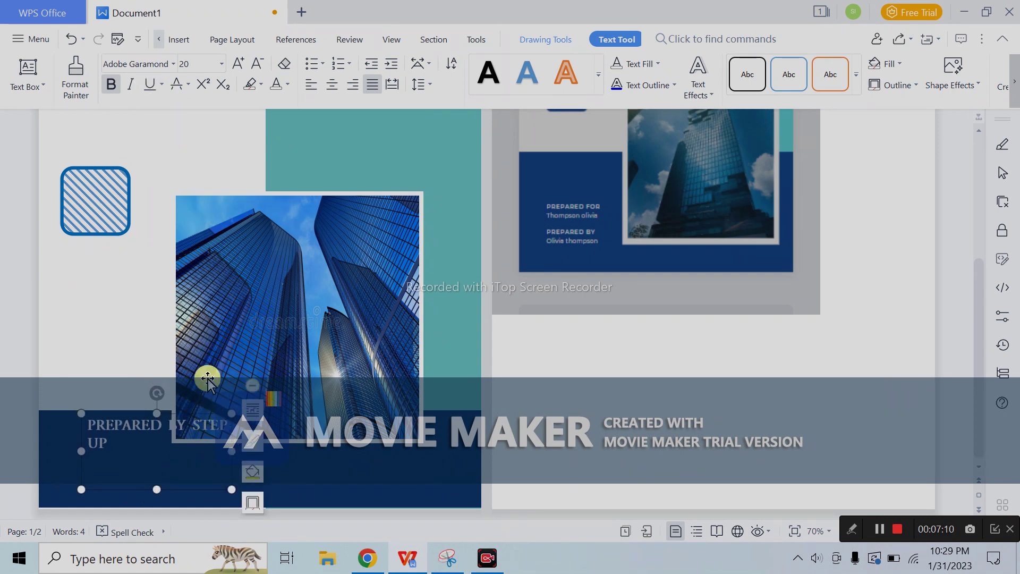
scroll(211, 381, "down", 2, "ctrl")
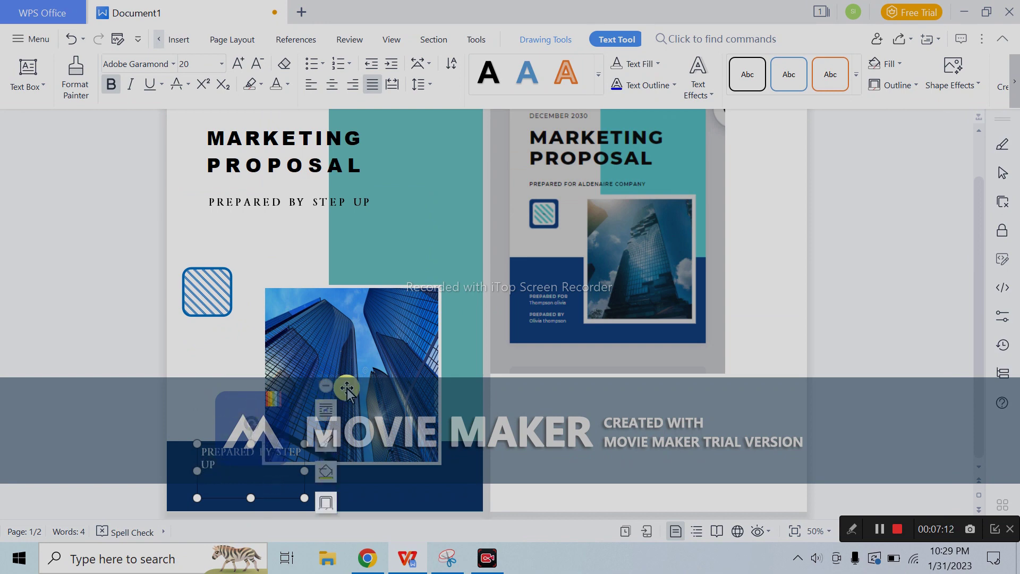
left_click(383, 483)
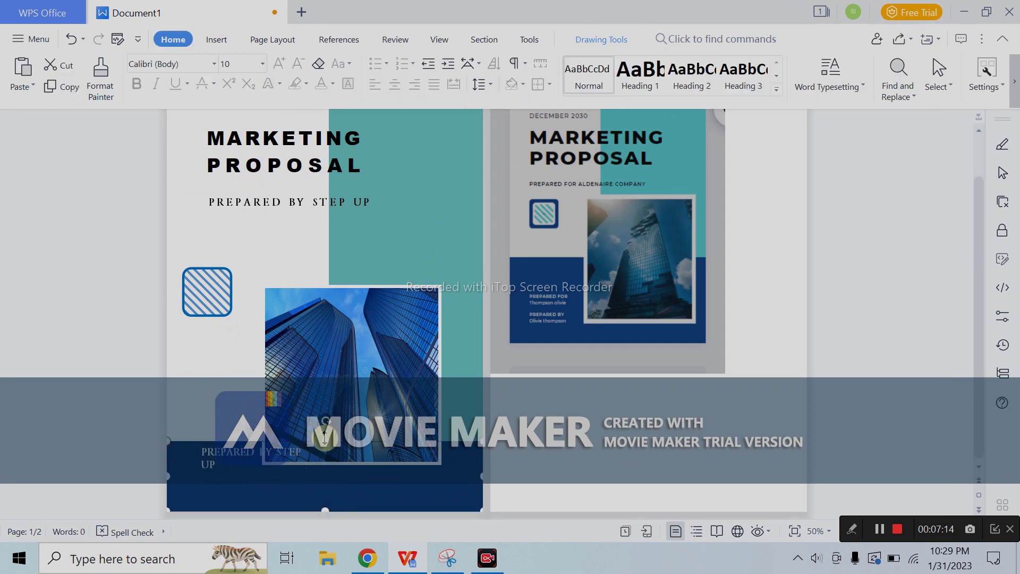
double_click(353, 353)
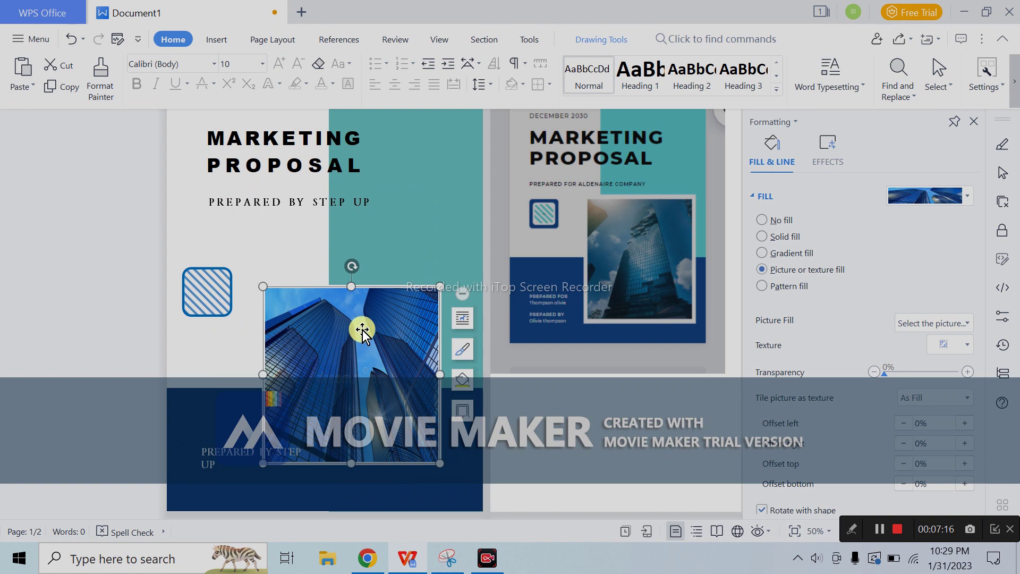
left_click_drag(363, 333, 364, 282)
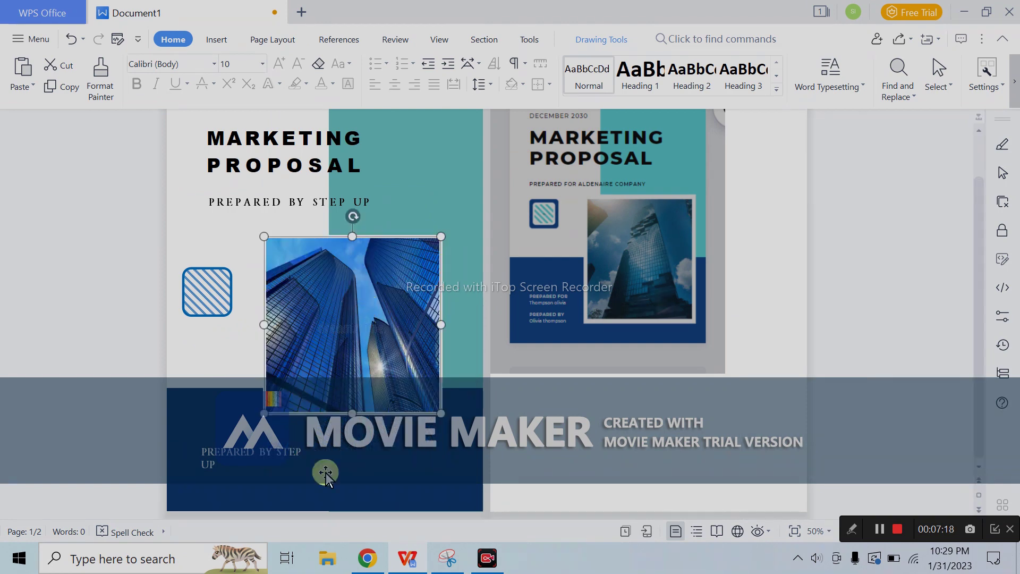
Step: Left-align the white copy and resize its box so the text fits one line
left_click(277, 460)
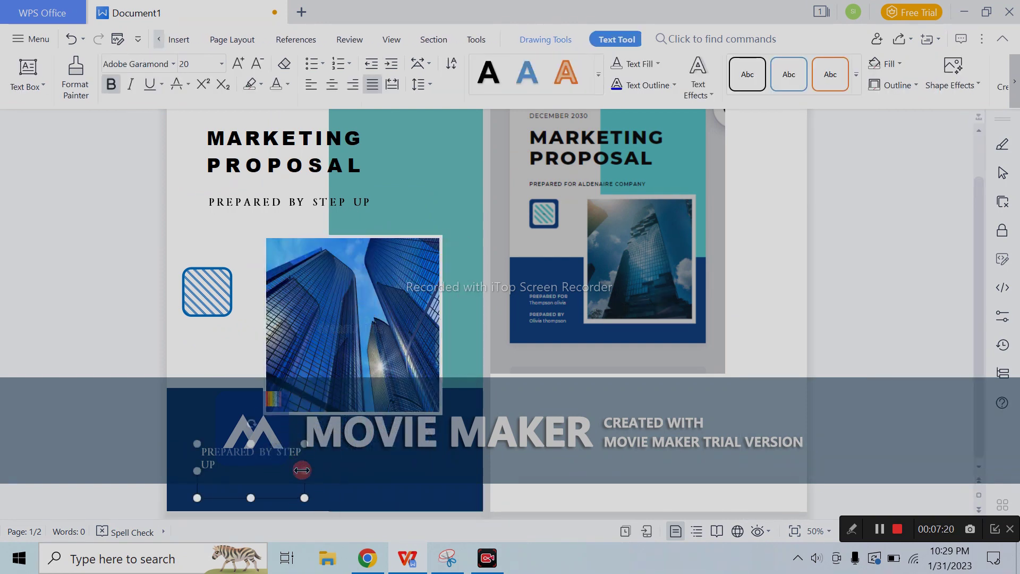
left_click_drag(301, 470, 277, 469)
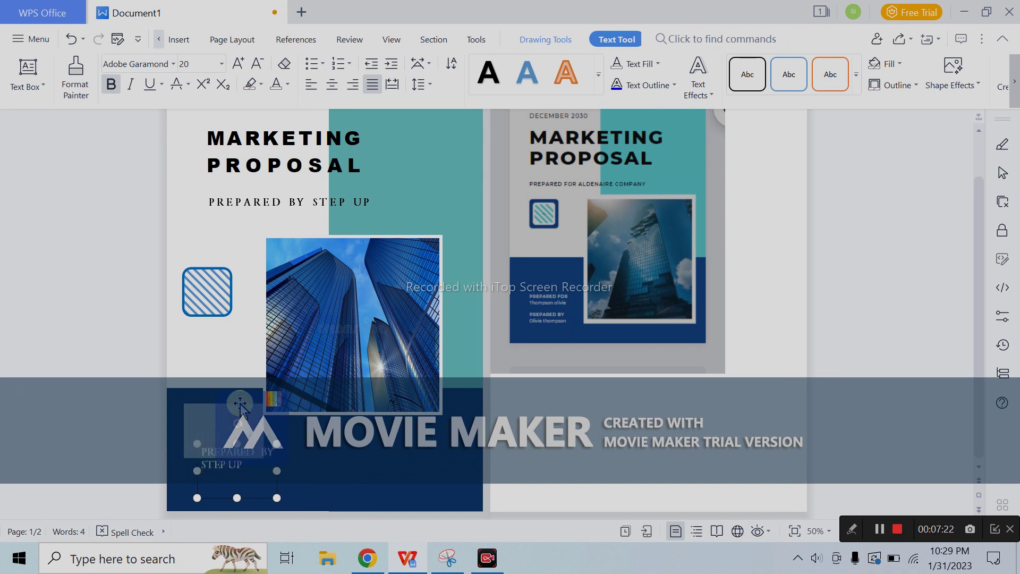
left_click_drag(254, 446, 240, 422)
left_click_drag(263, 473, 282, 473)
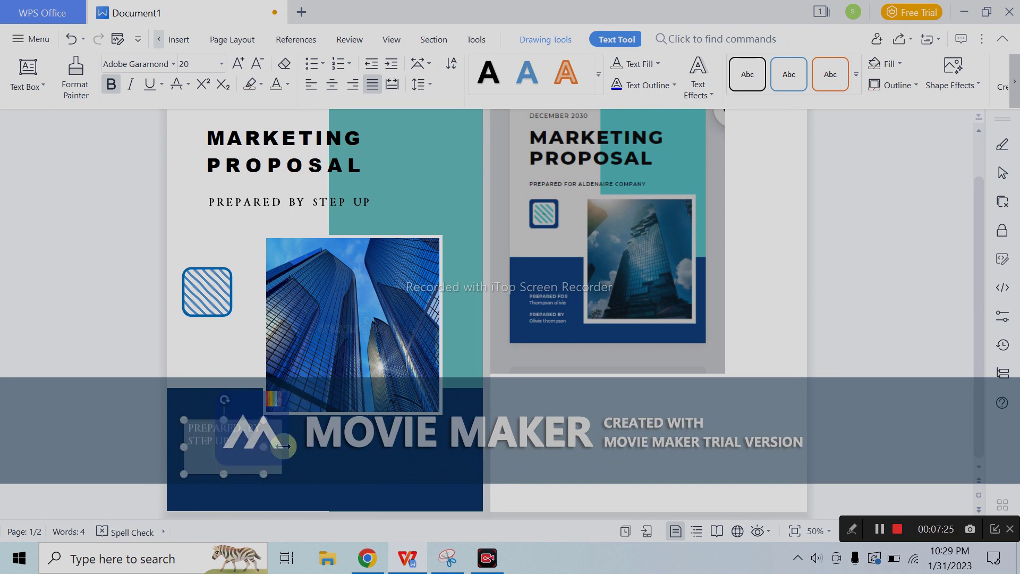
left_click(317, 84)
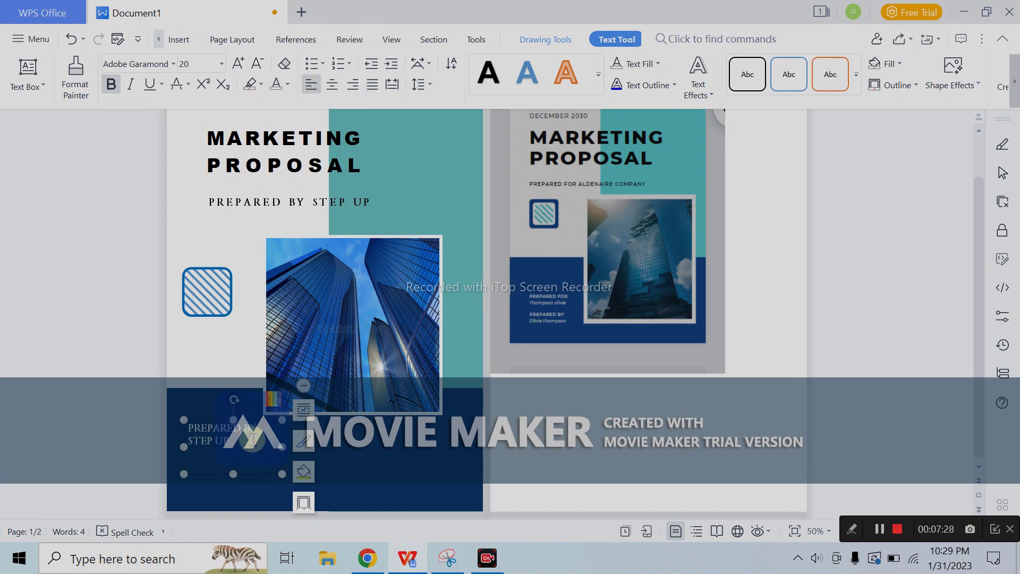
left_click_drag(283, 447, 311, 447)
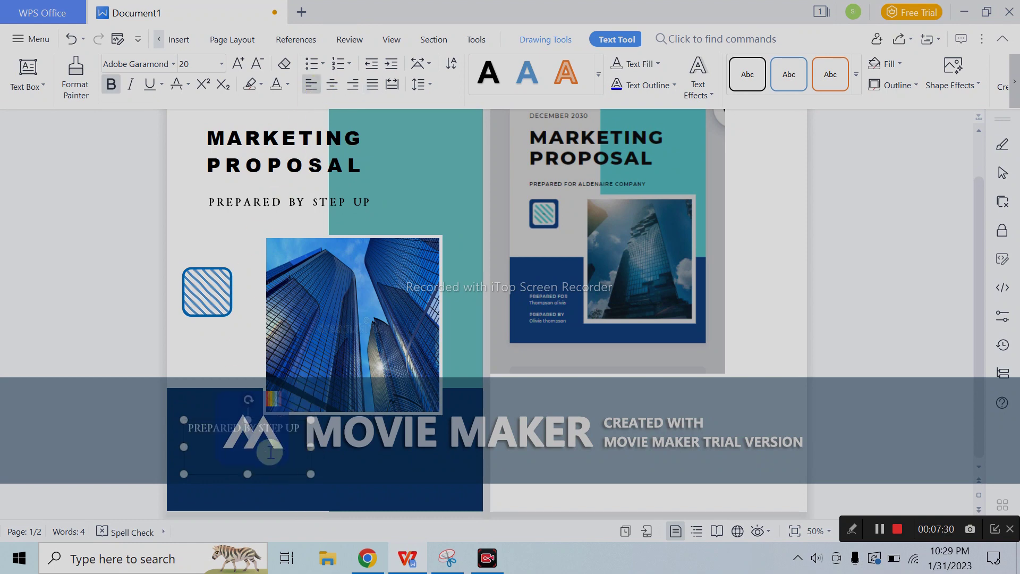
Step: Shorten the white PREPARED BY STEP UP box to fit its single line
left_click(289, 428)
left_click(289, 428)
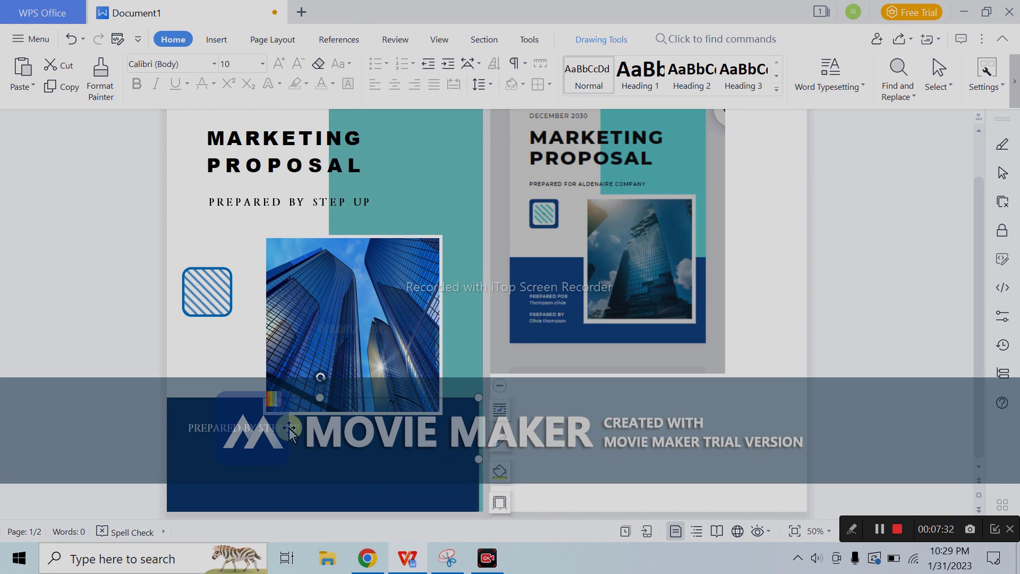
left_click(291, 430)
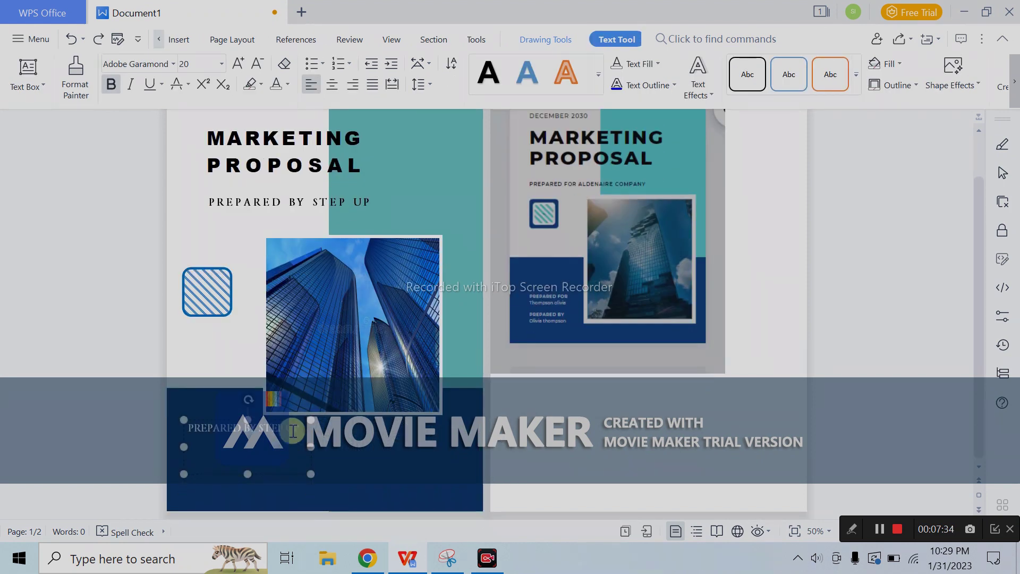
left_click(253, 478)
left_click(248, 463)
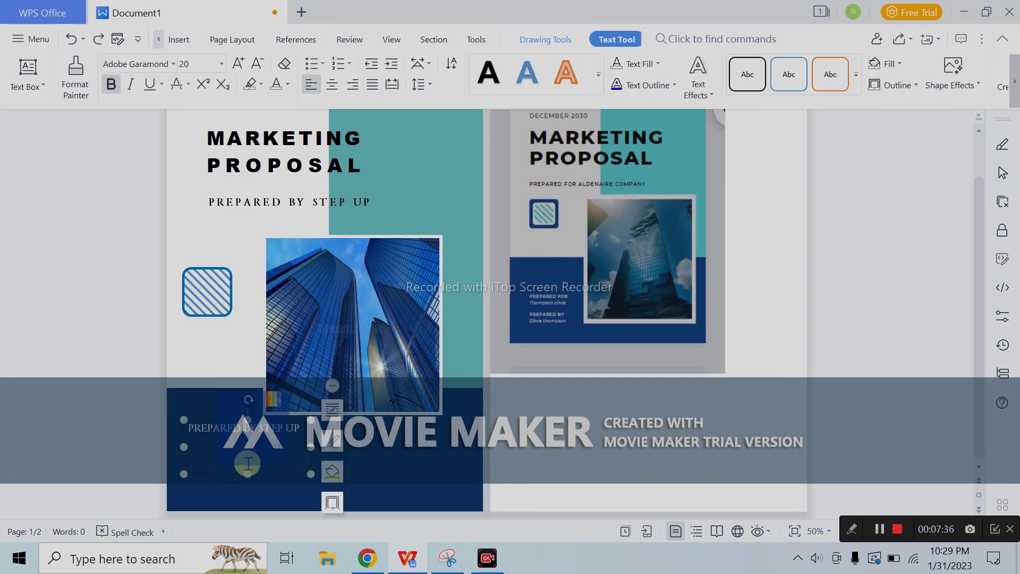
mouse_move(247, 472)
left_mouse_down()
mouse_move(248, 450)
mouse_move(264, 436)
left_mouse_up()
right_click(264, 436)
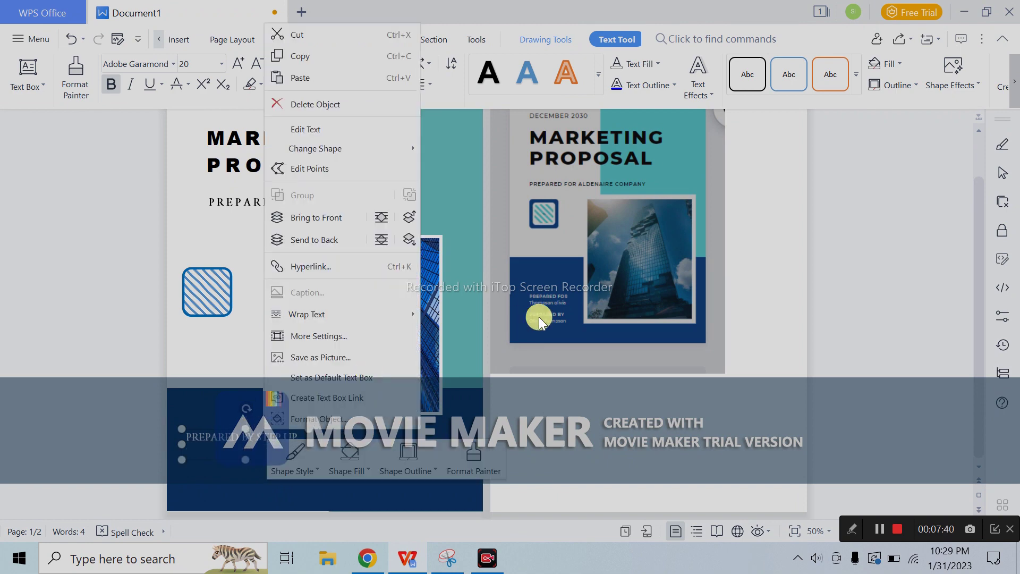
left_click(221, 394)
left_click(252, 441)
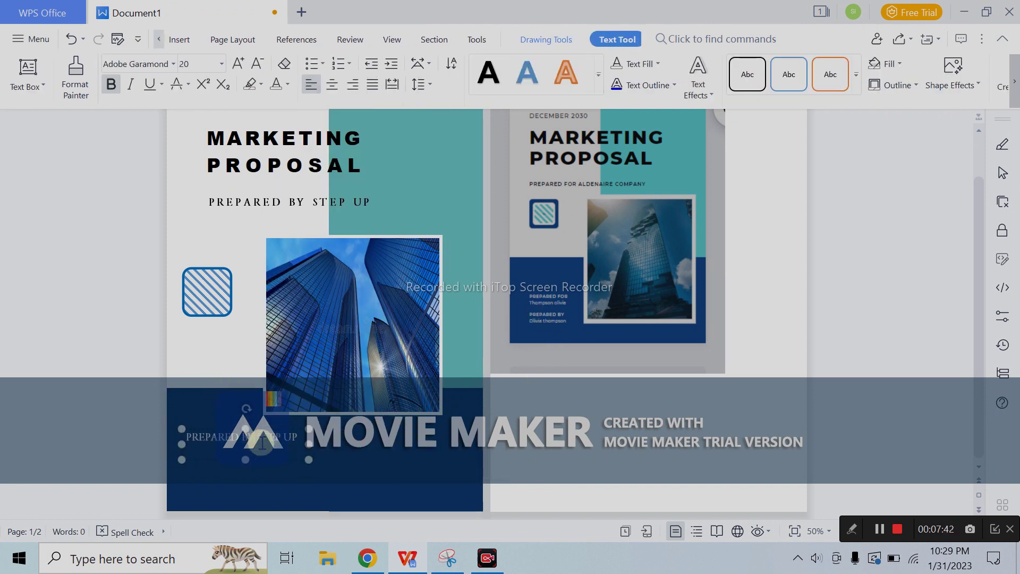
left_click(228, 381)
left_click(278, 439)
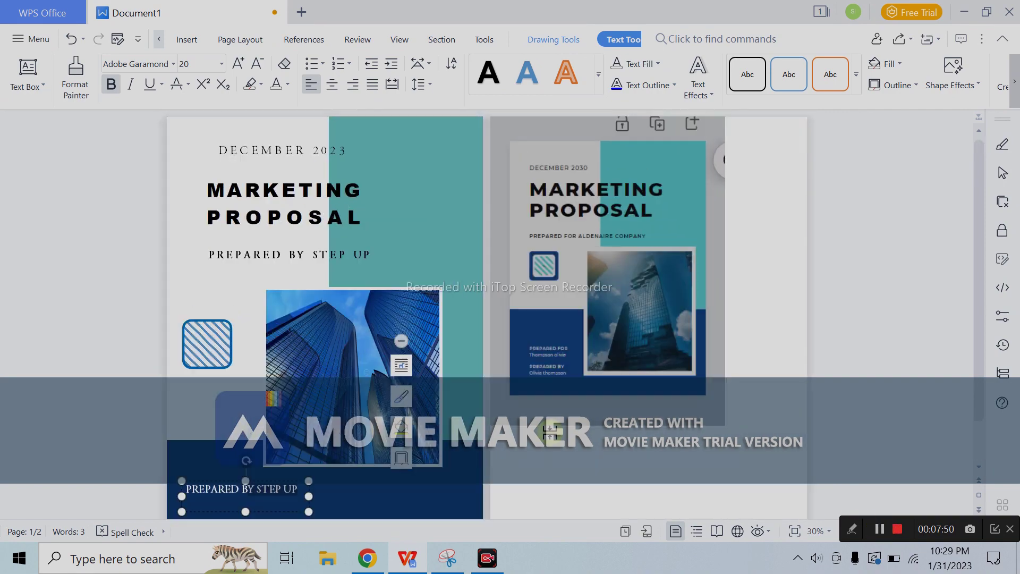
Step: Add a 'Step Up' line beneath PREPARED BY STEP UP in the navy band
scroll(550, 433, "up", 3, "ctrl")
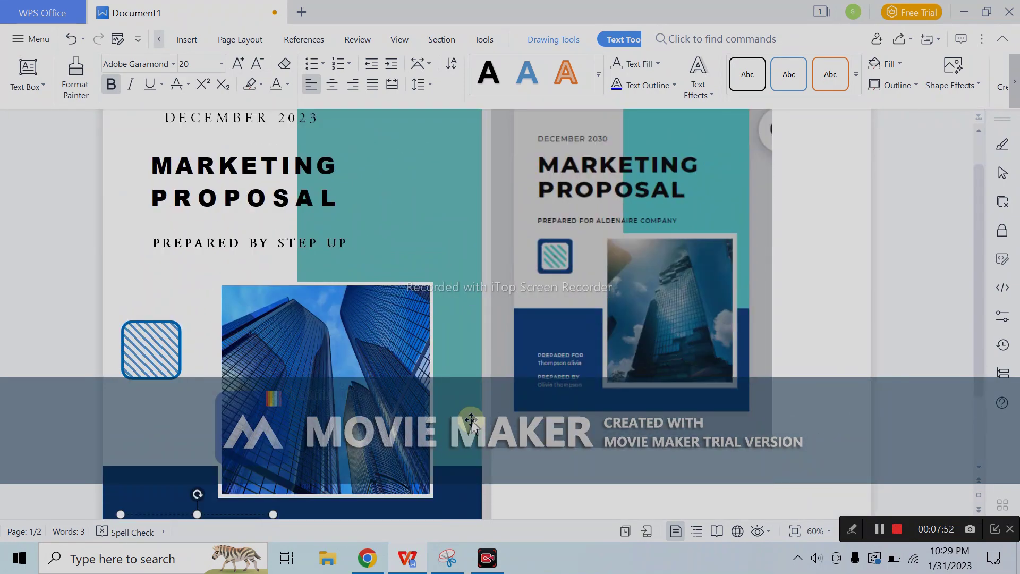
left_click(676, 307)
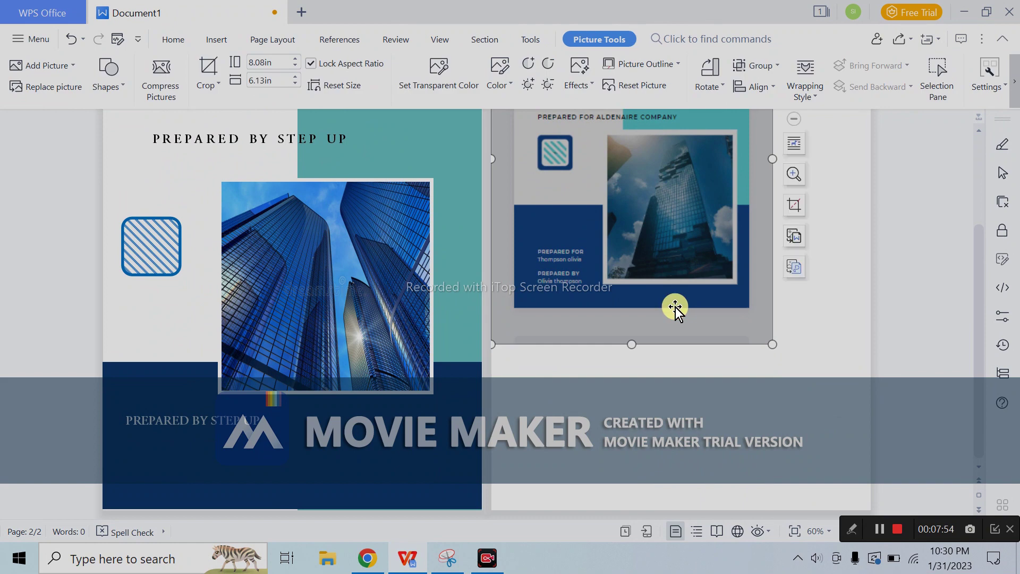
left_click(191, 422)
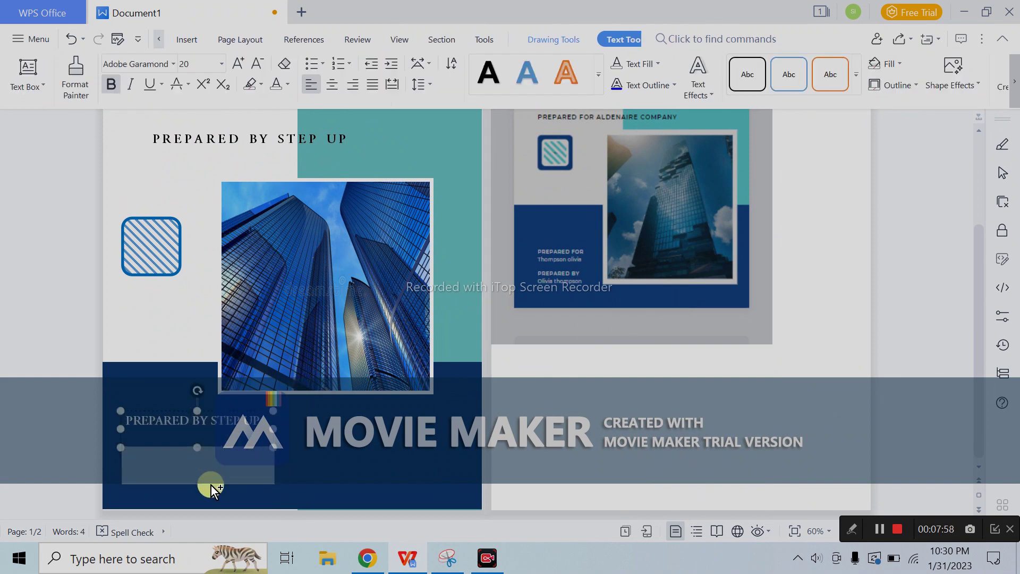
left_click_drag(211, 470, 211, 486)
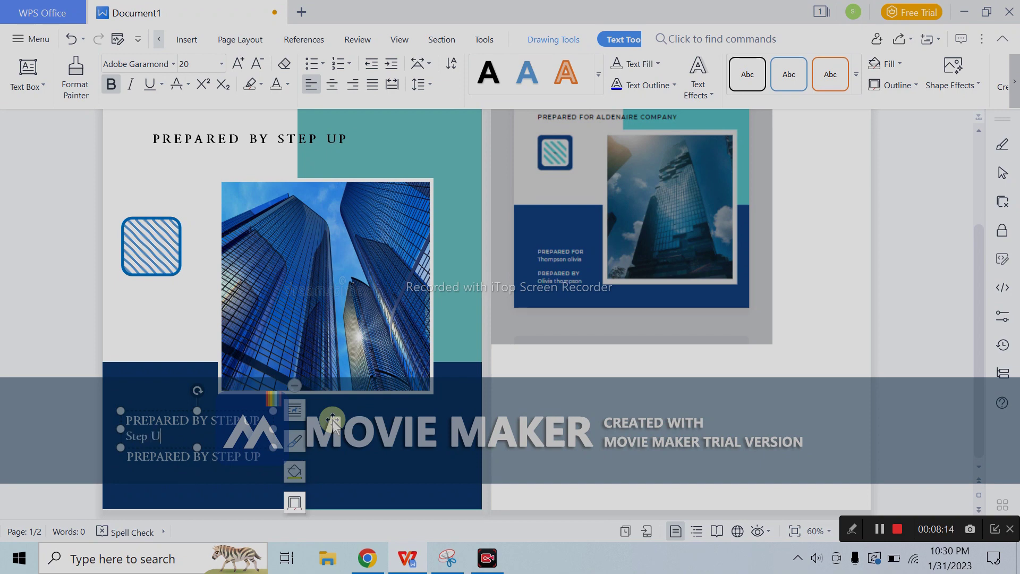
left_click_drag(169, 437, 124, 436)
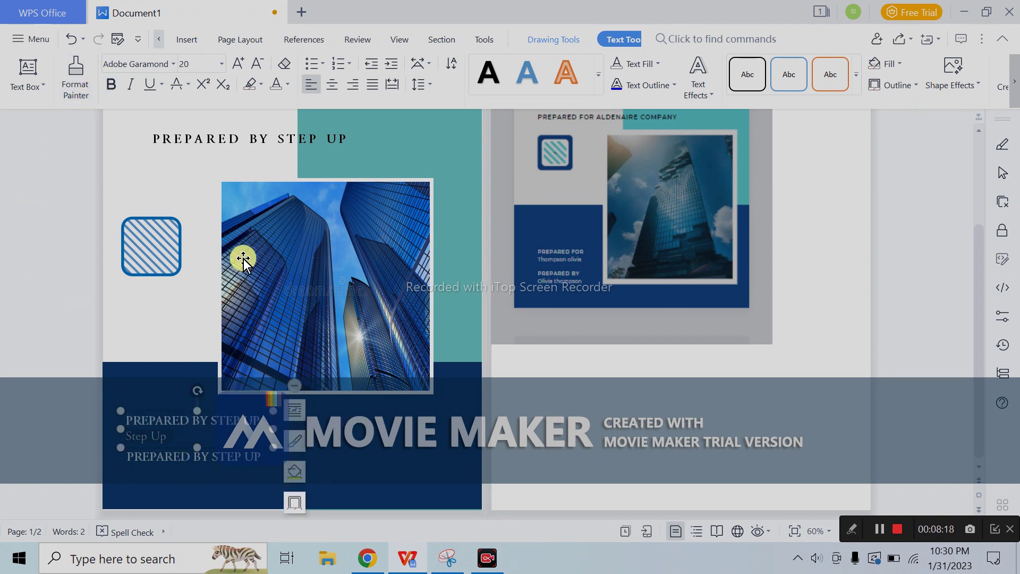
left_click(442, 501)
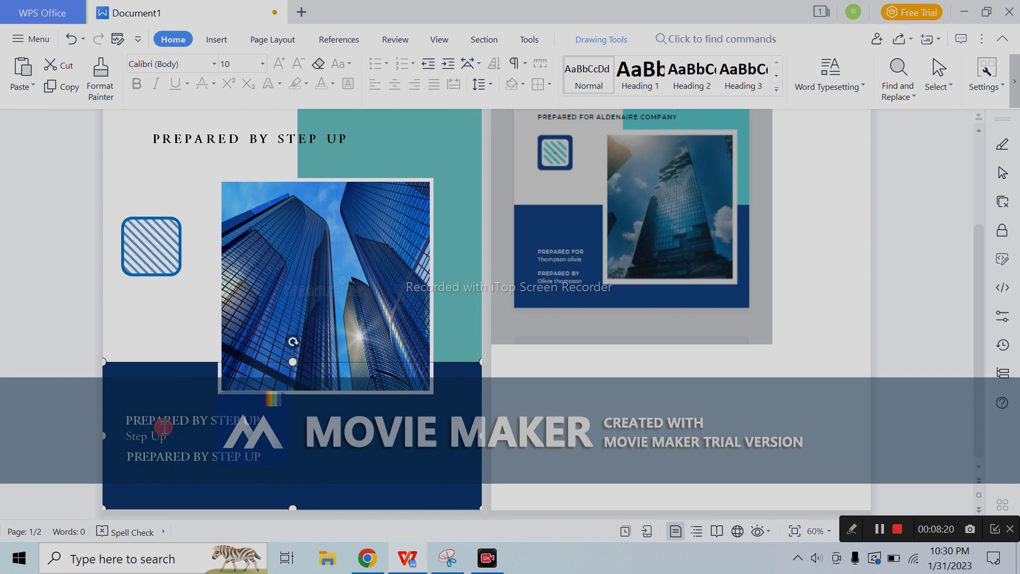
Step: Duplicate the PREPARED BY / Step Up block just below the original
left_click(187, 456)
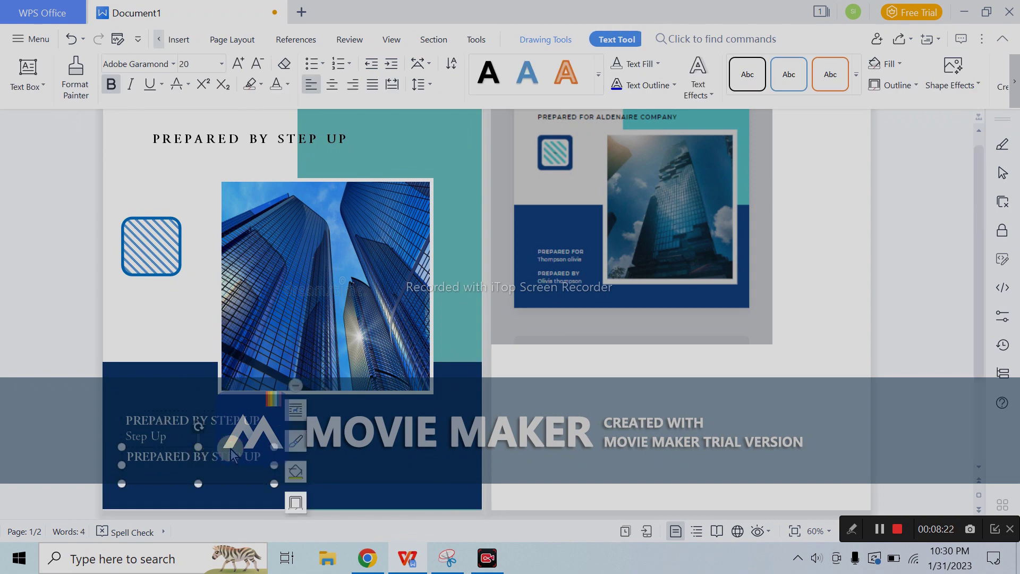
scroll(223, 411, "up", 3)
scroll(223, 412, "down", 3)
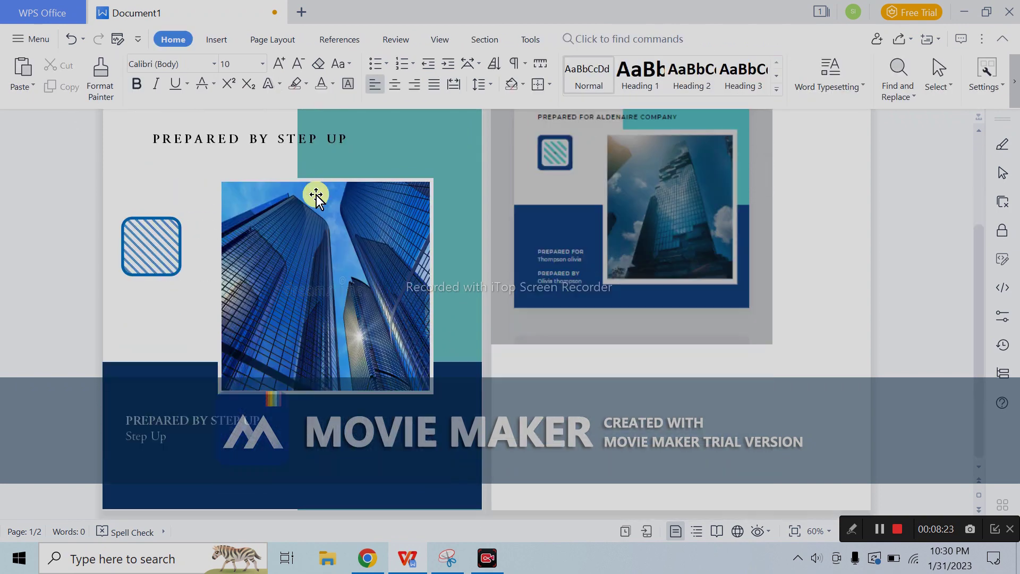
left_click(216, 440)
left_click_drag(217, 448, 217, 493)
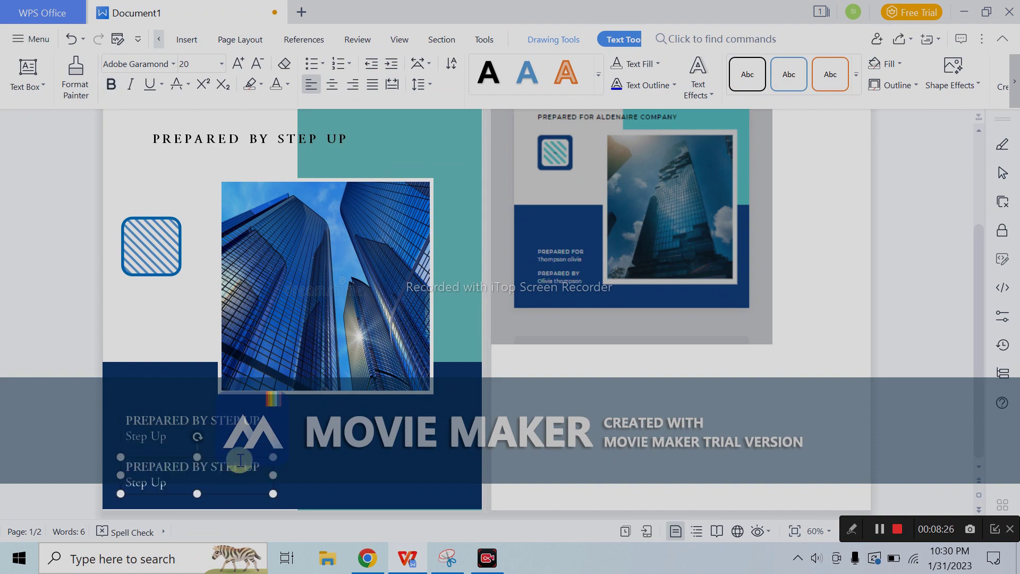
left_click(599, 465)
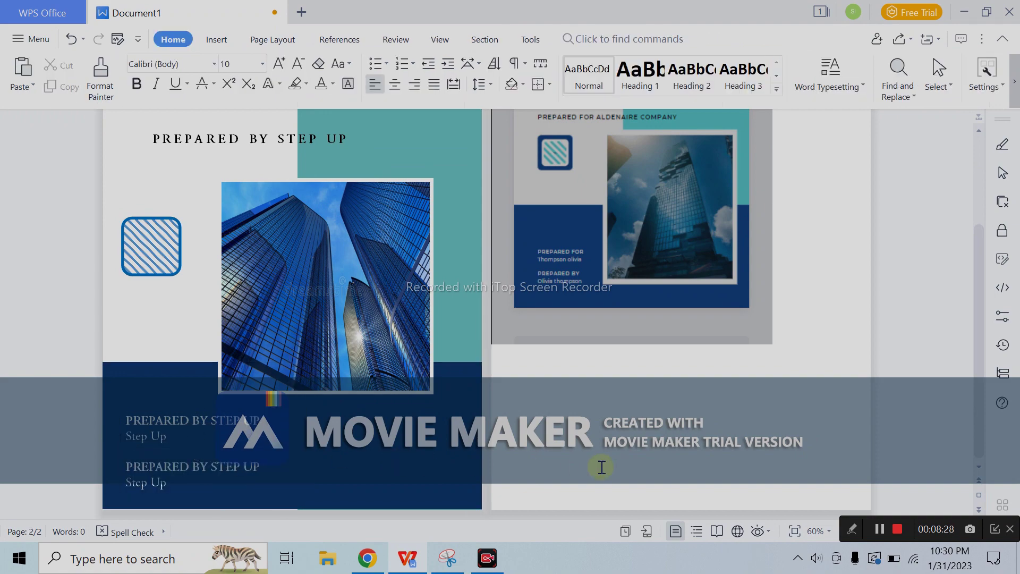
scroll(495, 457, "up", 3)
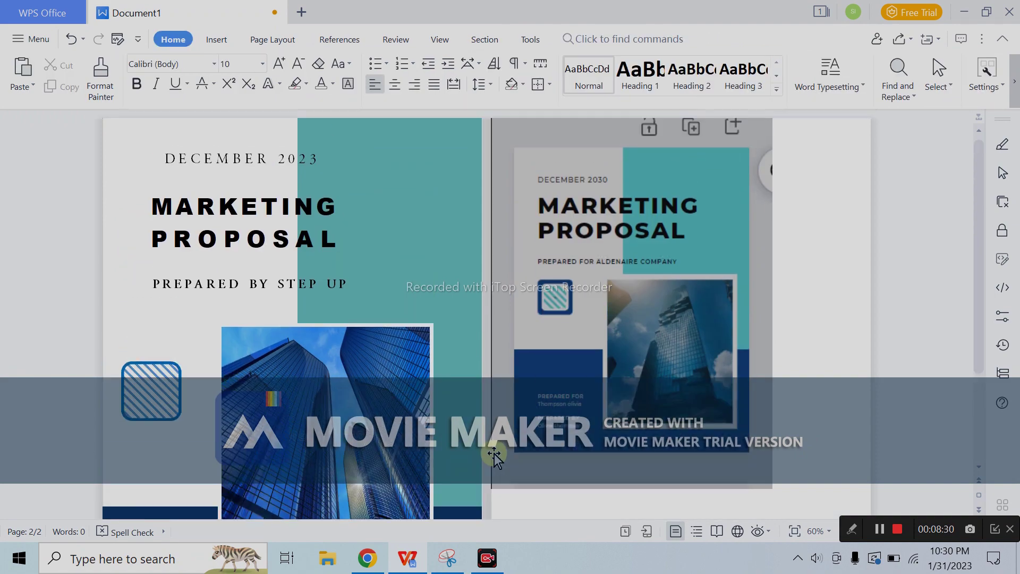
Step: Nudge the DECEMBER 2023 text box left to align with the MARKETING PROPOSAL title
left_click(270, 152)
triple_click(255, 153)
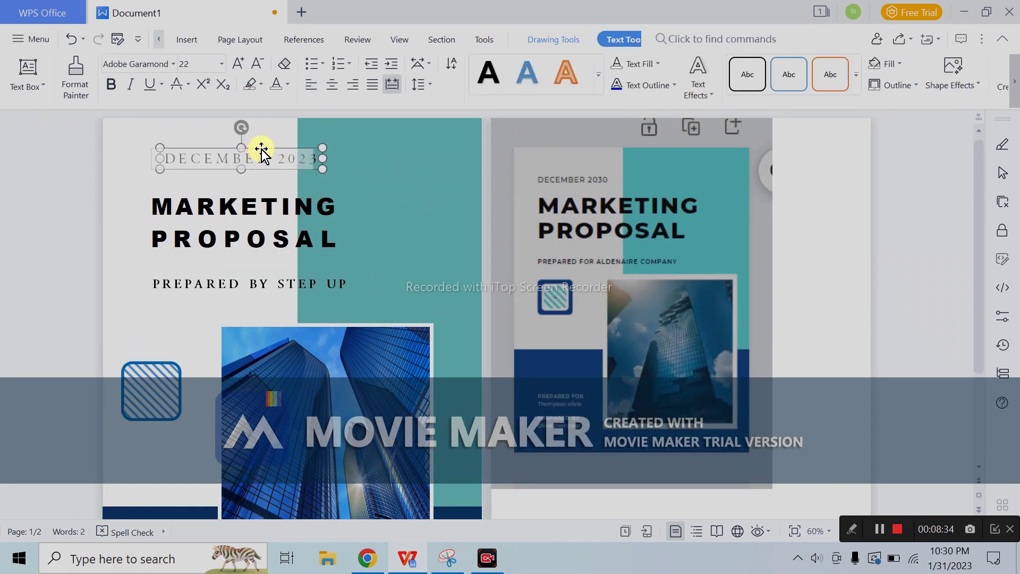
left_click(266, 190)
left_click(264, 161)
left_click(285, 152)
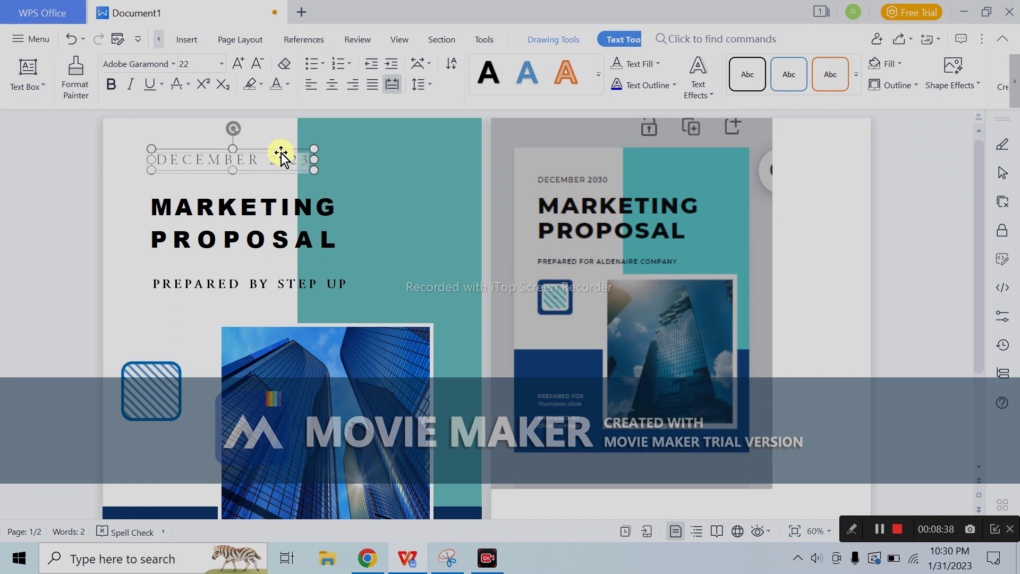
left_click(263, 188)
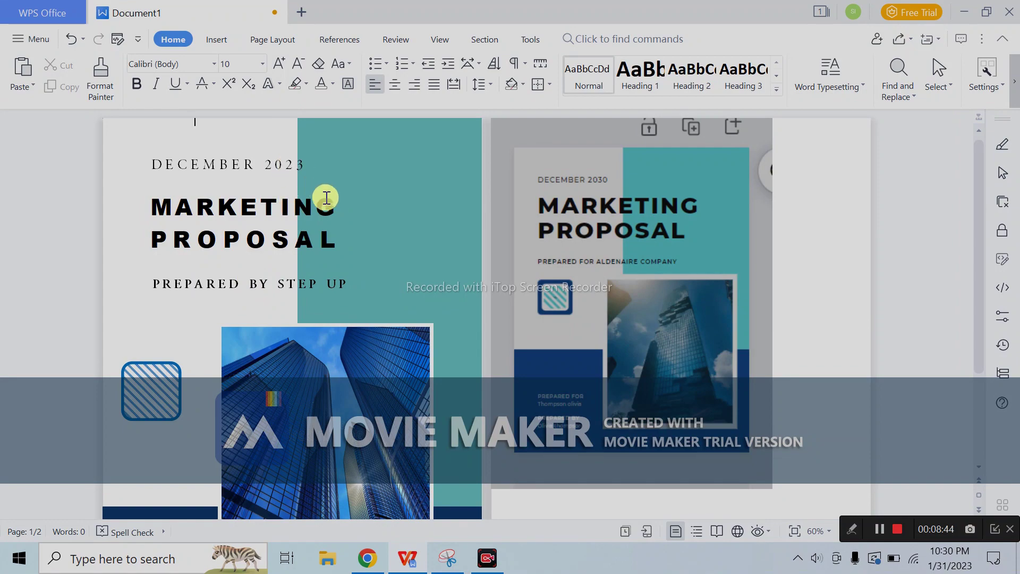
Step: Delete the reference picture from page 2
scroll(340, 239, "down", 3)
scroll(349, 306, "down", 1, "ctrl")
scroll(350, 306, "down", 1, "ctrl")
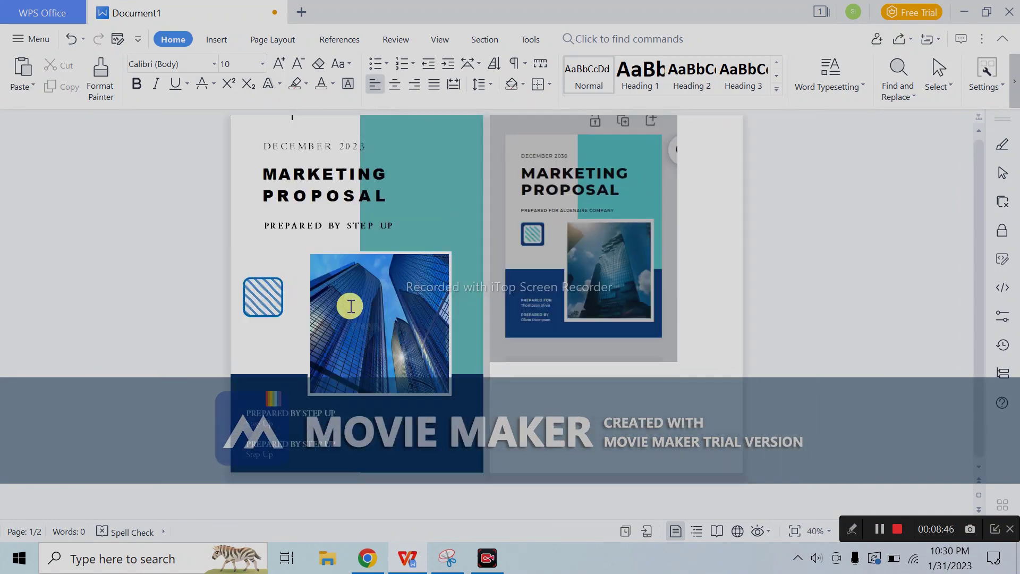
scroll(597, 277, "up", 1, "ctrl")
left_click(597, 277)
key("Delete")
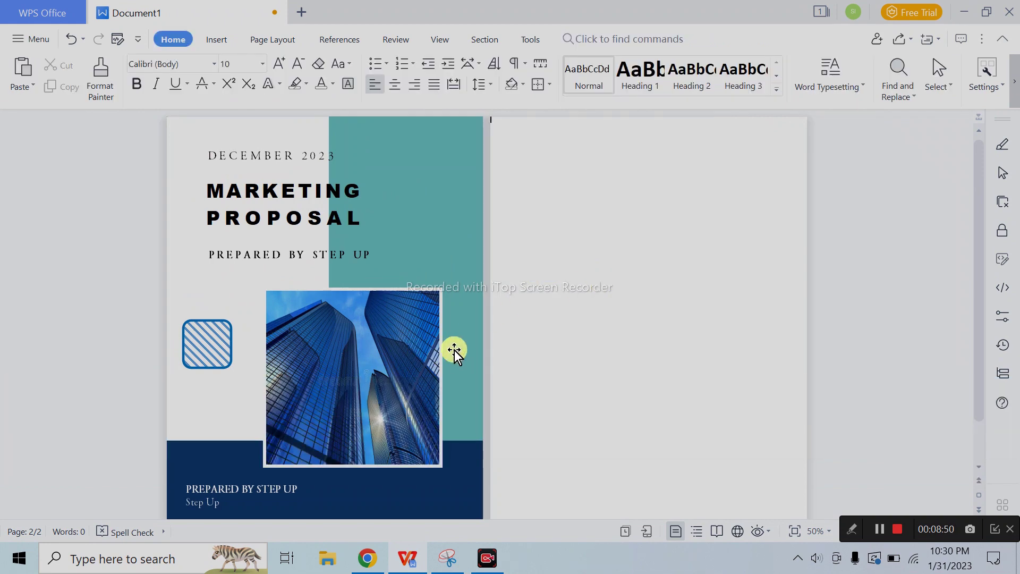
Step: Remove the blank second page and scroll through the single-page cover to check it
key("BackSpace")
scroll(534, 404, "up", 3, "ctrl")
scroll(534, 404, "up", 2, "ctrl")
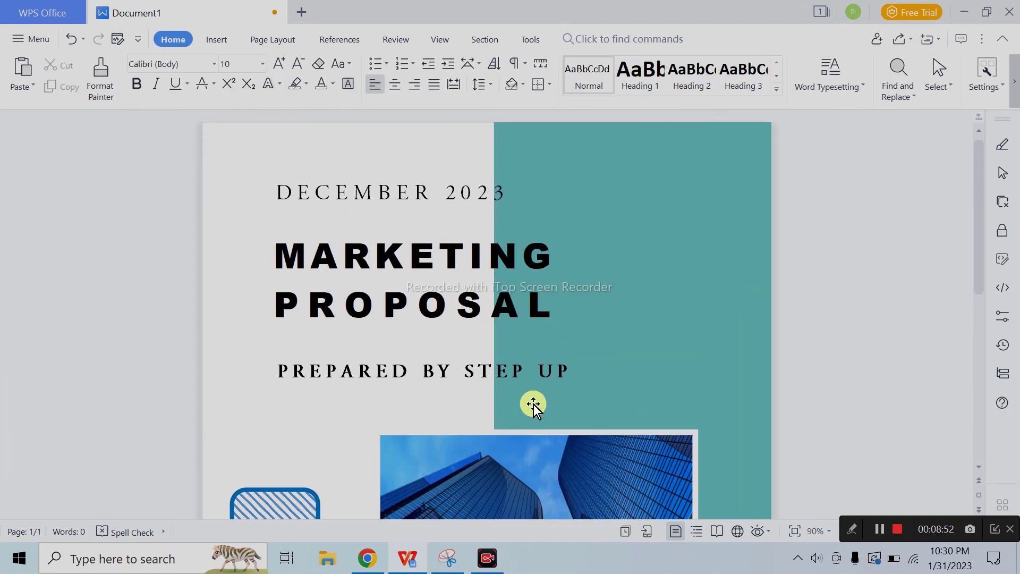
scroll(534, 404, "up", 1, "ctrl")
scroll(502, 284, "down", 1)
scroll(501, 285, "down", 2)
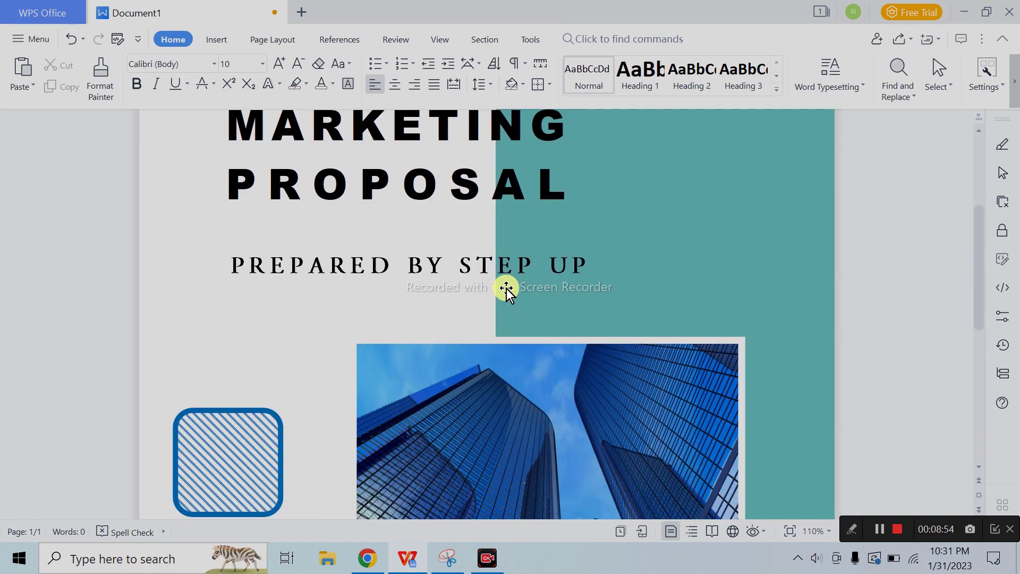
scroll(505, 287, "down", 4)
scroll(506, 290, "down", 3)
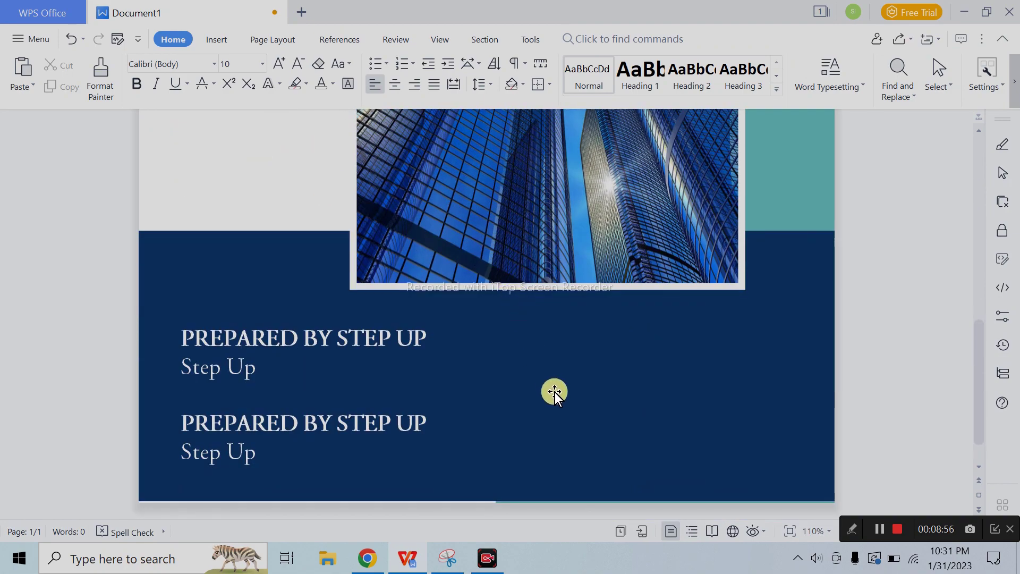
scroll(554, 394, "up", 3)
scroll(554, 396, "up", 3)
scroll(555, 397, "up", 2)
scroll(556, 398, "down", 1)
scroll(556, 398, "down", 5)
scroll(556, 398, "down", 7)
scroll(556, 399, "down", 2)
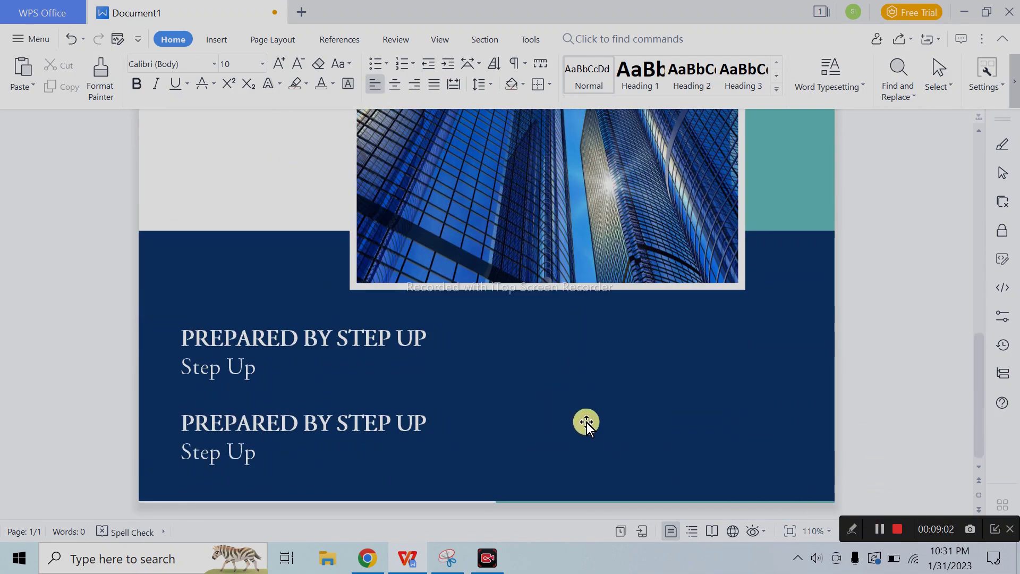
scroll(581, 414, "down", 4, "ctrl")
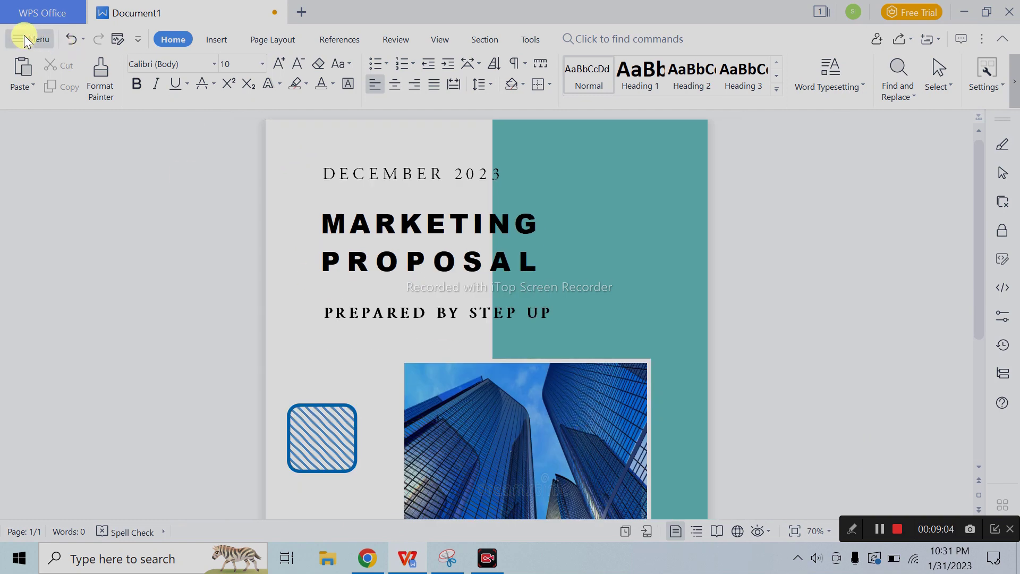
Step: Save the cover as 'presentation 1.pdf' in PDF Format and open the exported file
left_click(24, 37)
left_click(131, 146)
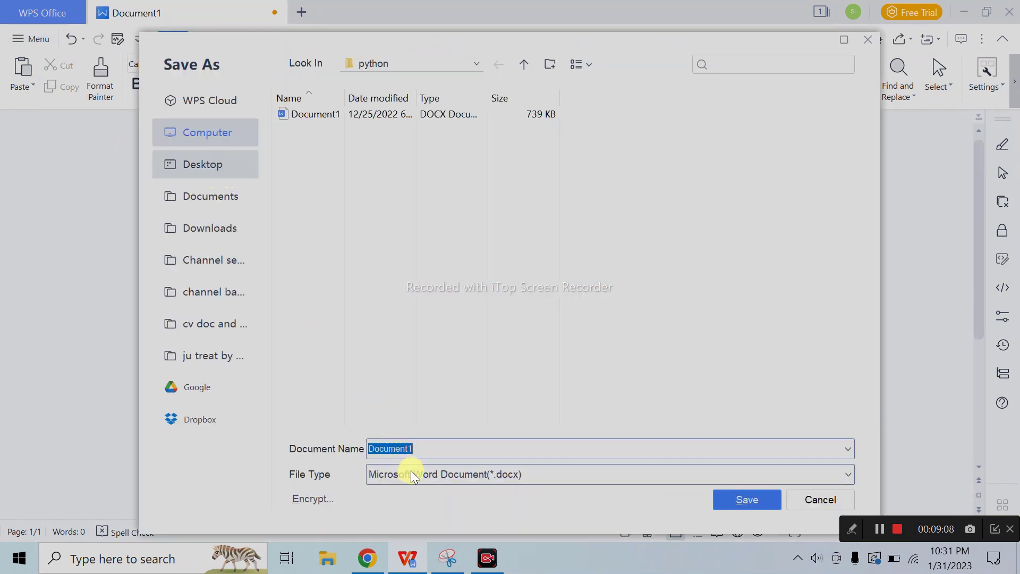
left_click(411, 471)
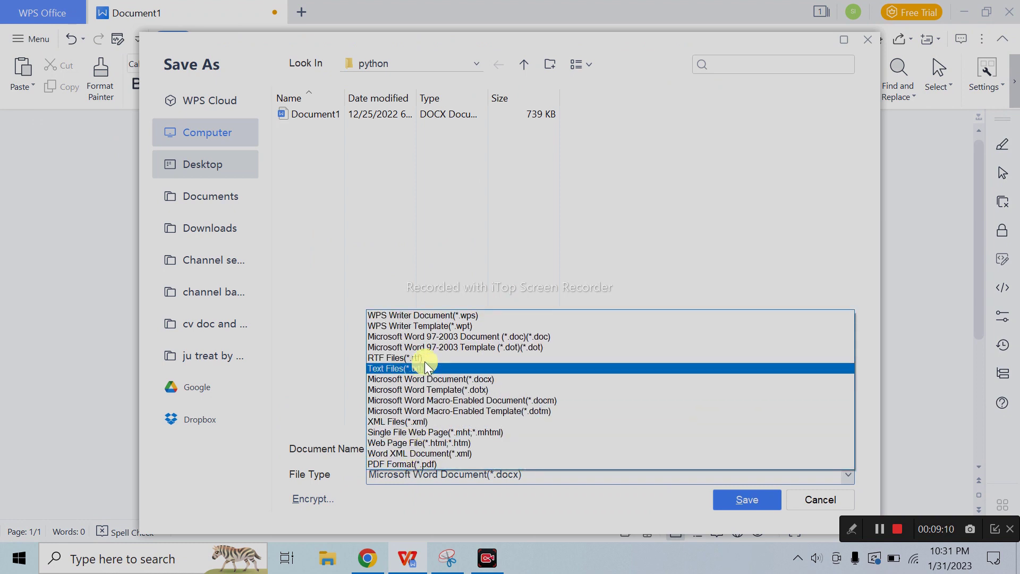
left_click(431, 459)
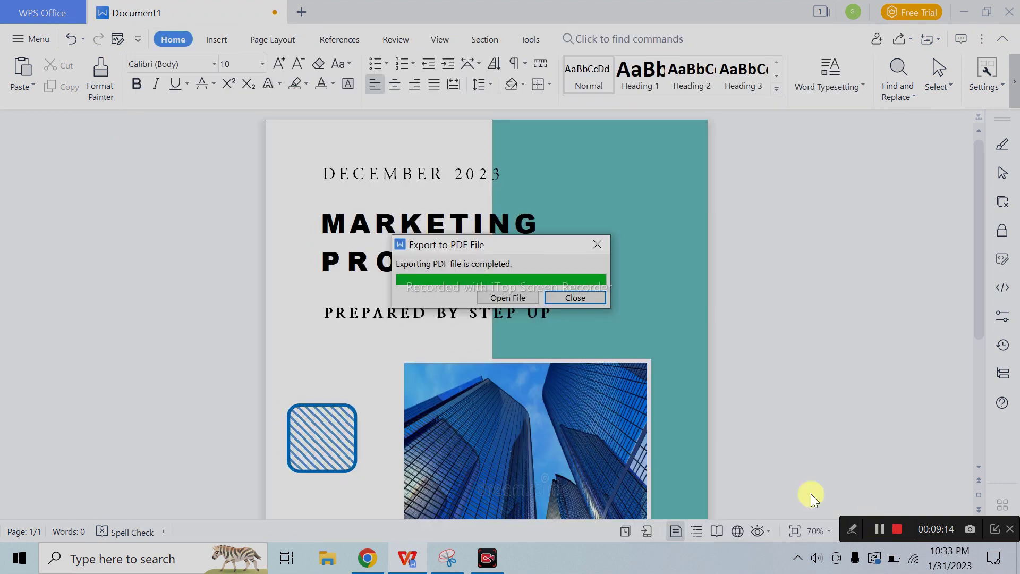
left_click(518, 300)
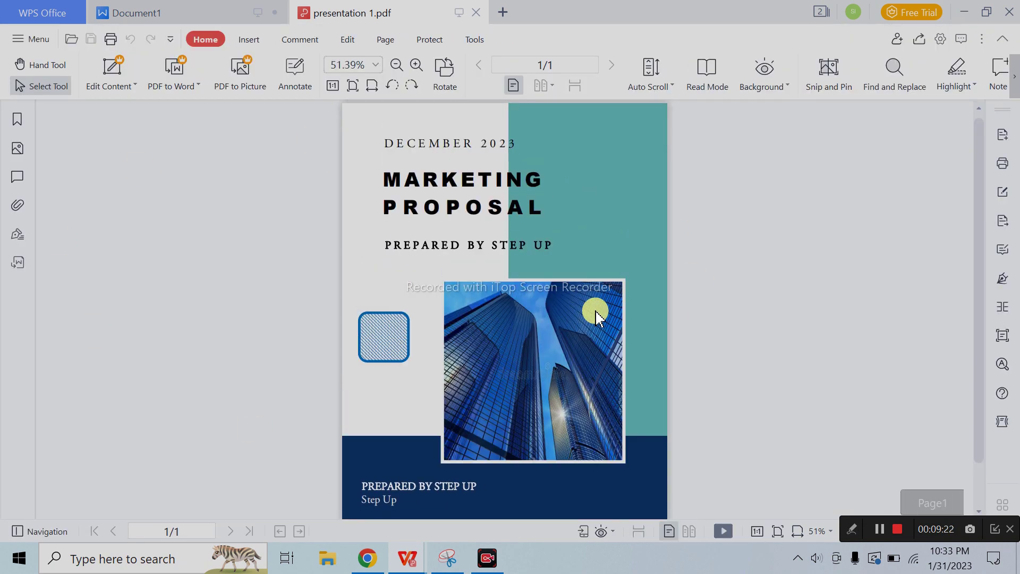
Step: Review the exported one-page PDF cover, then return to Document1 in Writer
scroll(587, 279, "down", 4, "ctrl")
scroll(587, 279, "up", 4, "ctrl")
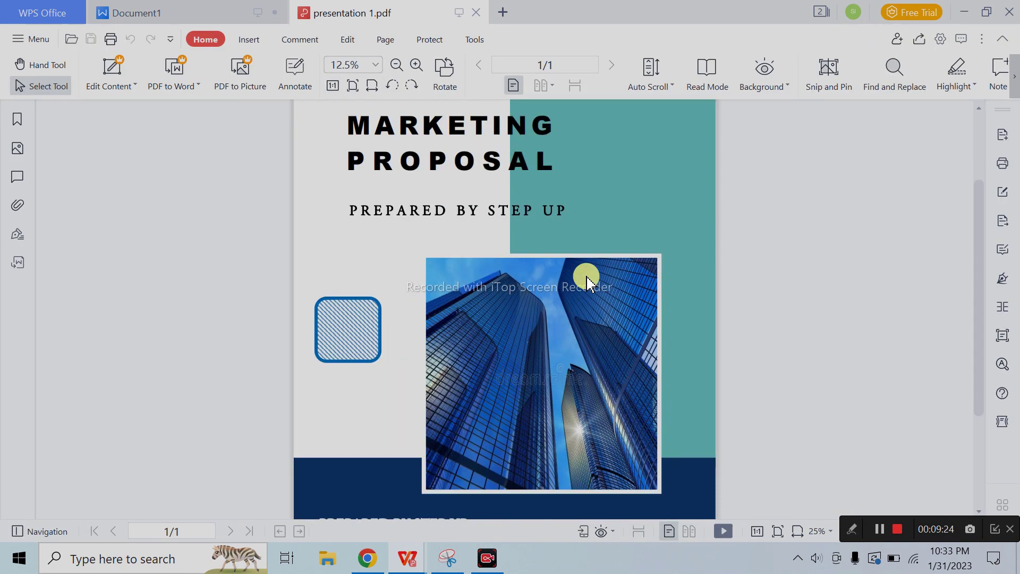
scroll(587, 279, "up", 2, "ctrl")
scroll(587, 279, "down", 3, "ctrl")
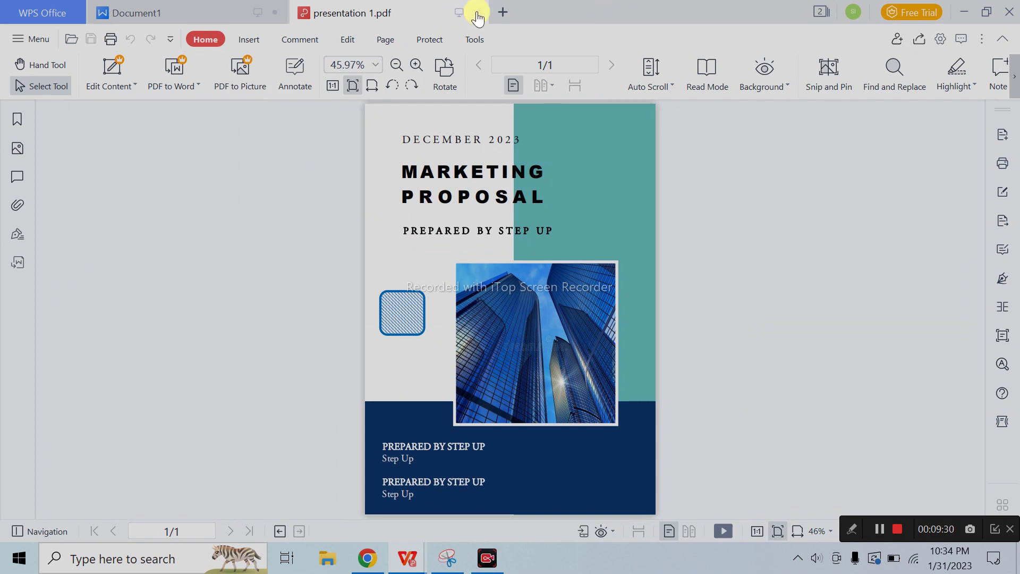
mouse_move(374, 13)
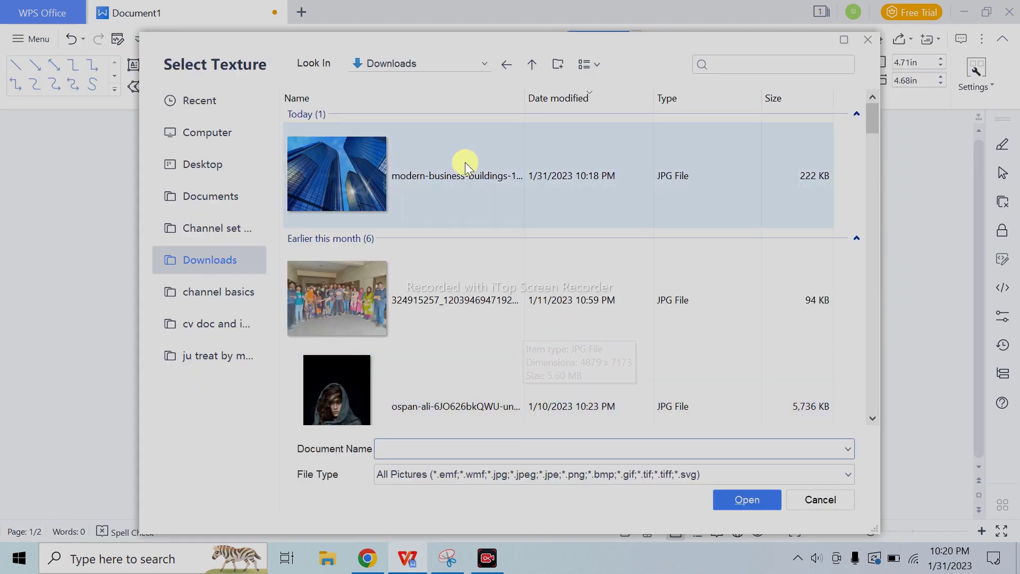
left_click(465, 161)
left_click(741, 508)
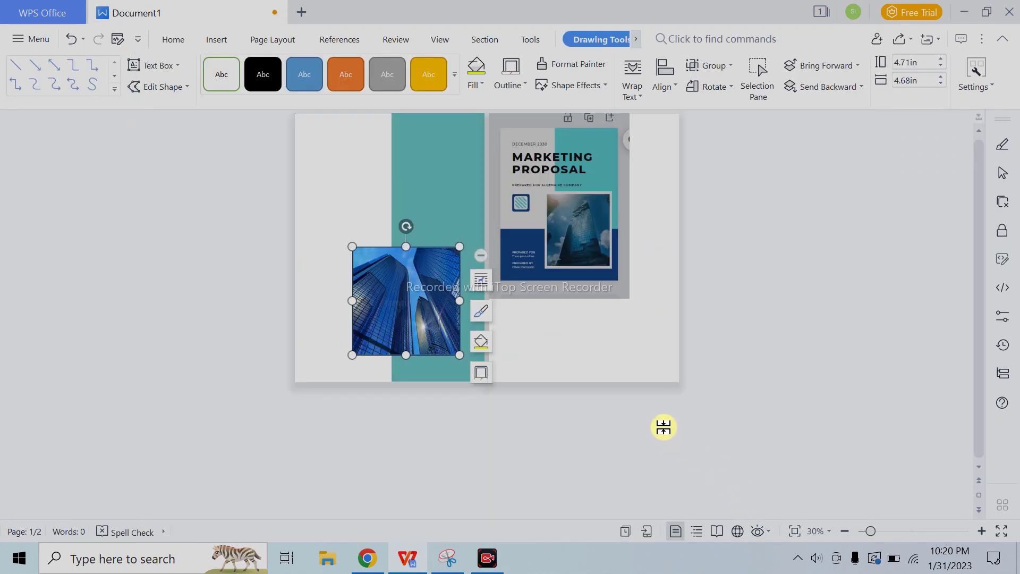
scroll(664, 425, "up", 5)
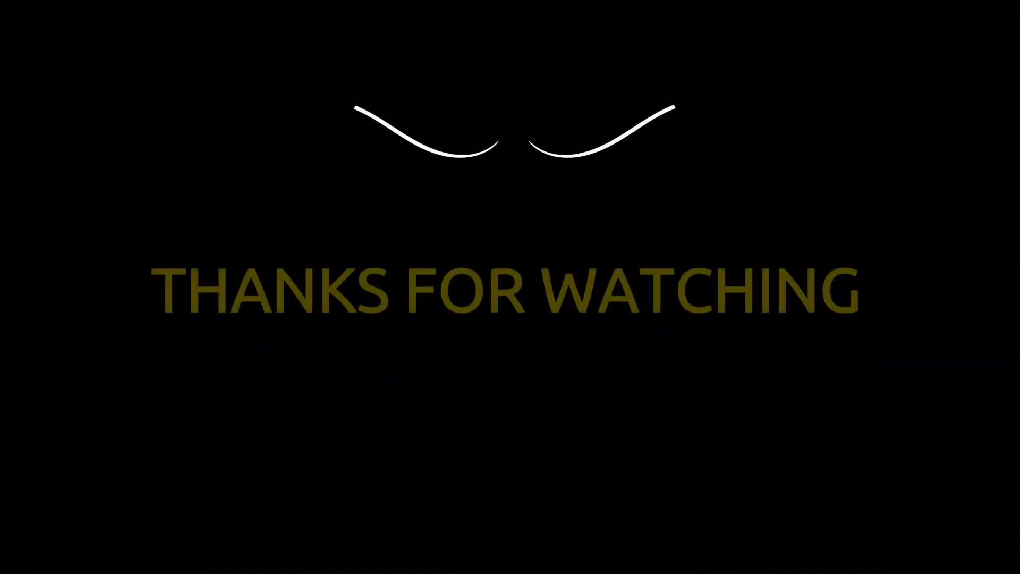